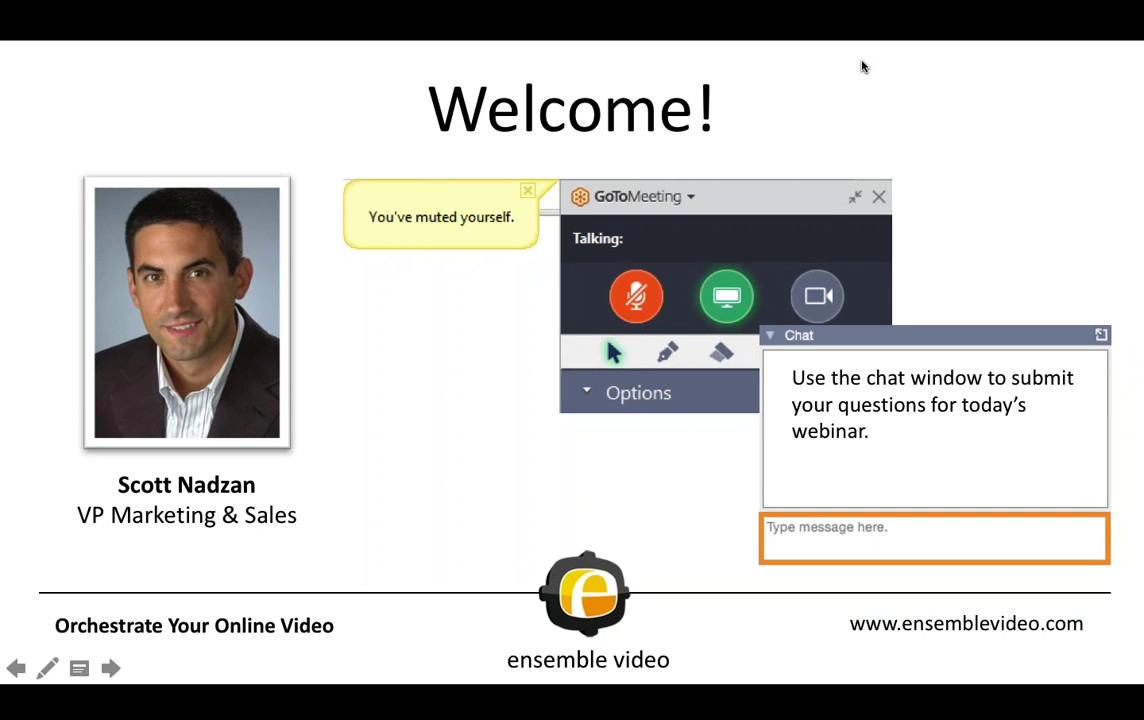
- Advance the slideshow past the EnsembleLive and Live Stream & Live Capture slides to Closed Caption Editor
click(792, 103)
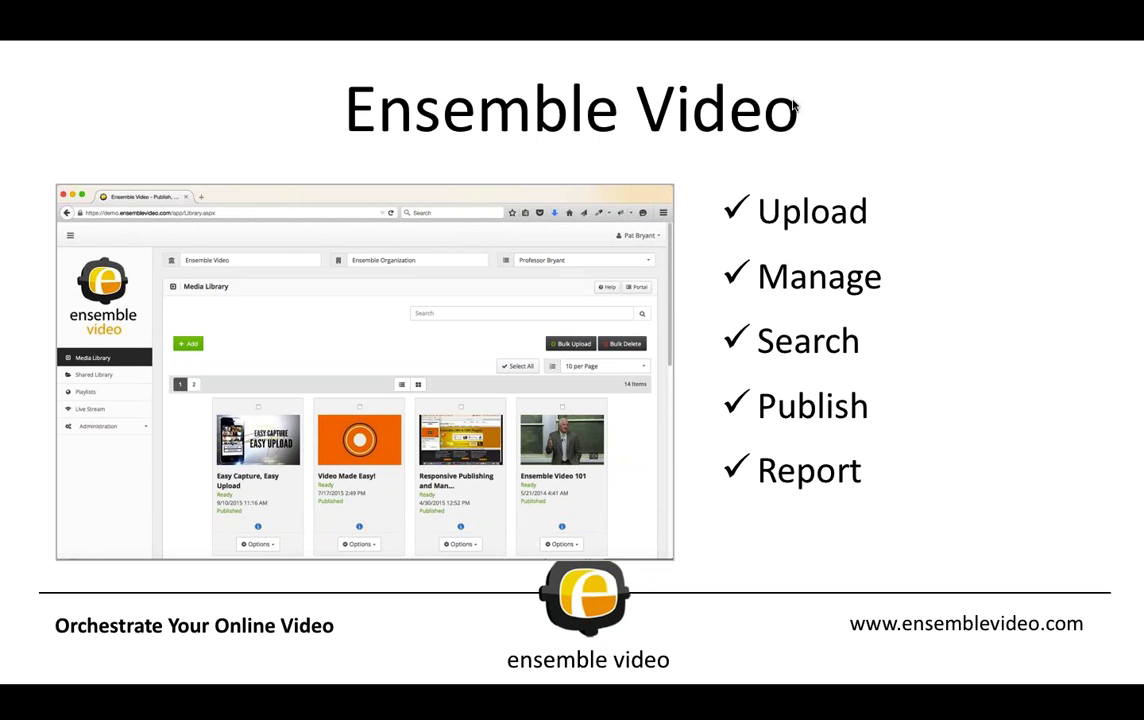
key(Right)
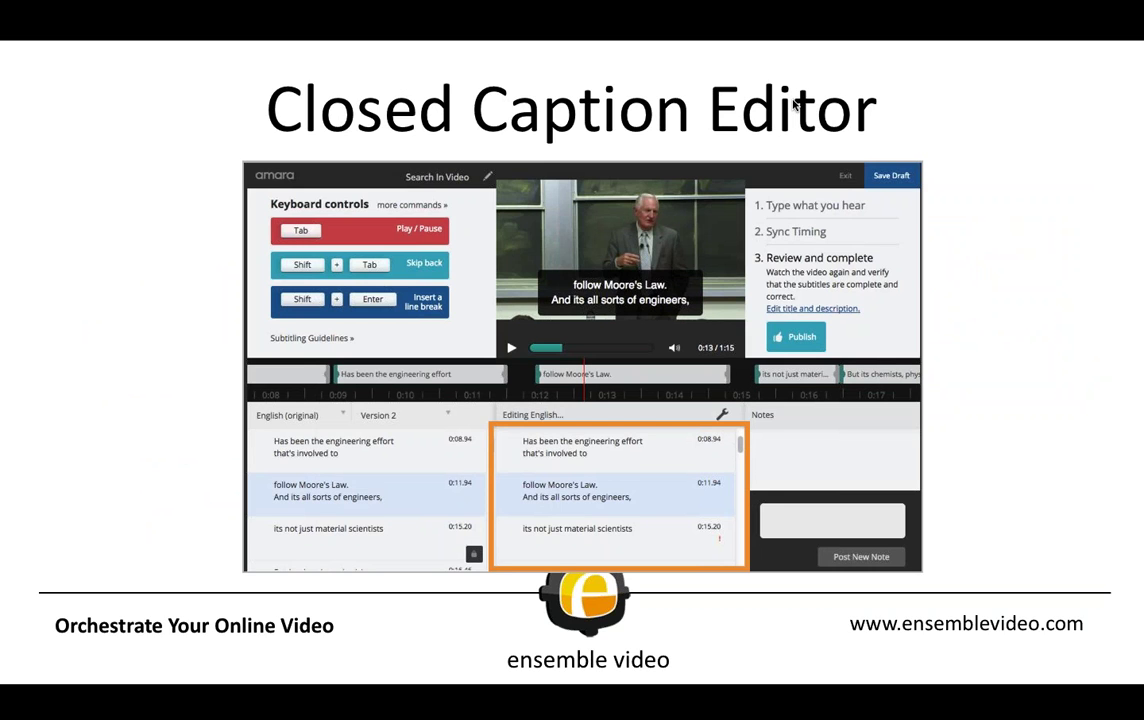
- Advance the slideshow to the Display & Search Captions slide
click(795, 103)
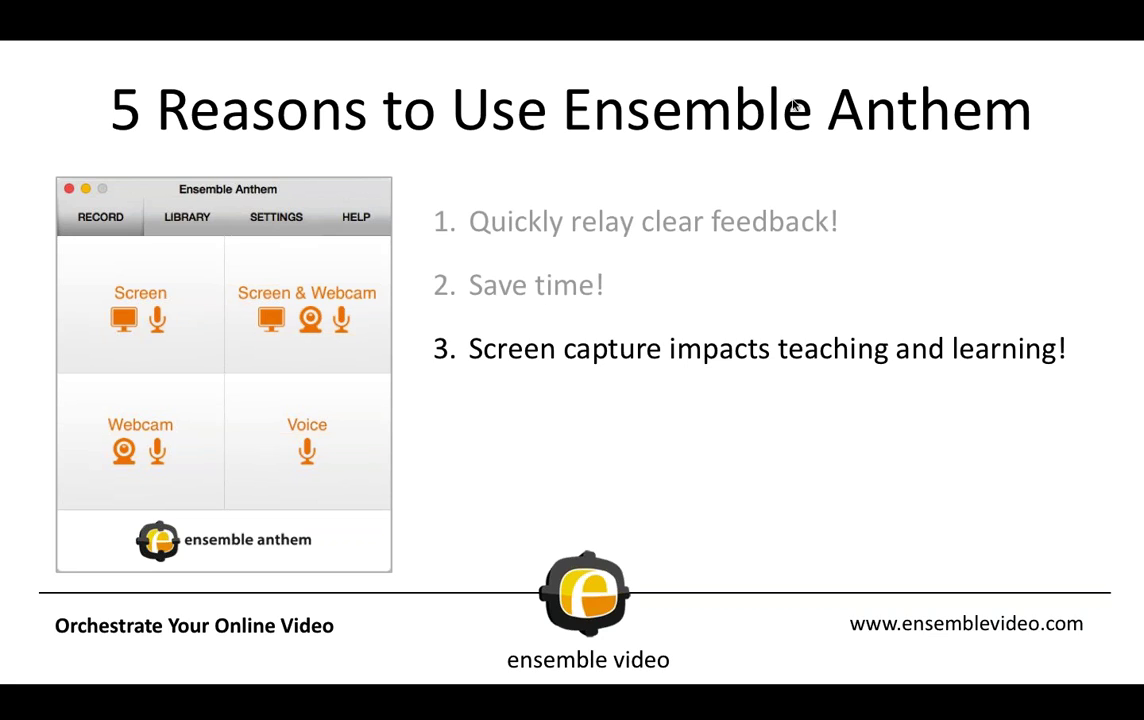
- Reveal the fourth and fifth reasons on the 5 Reasons to Use Ensemble Anthem slide
key(Right)
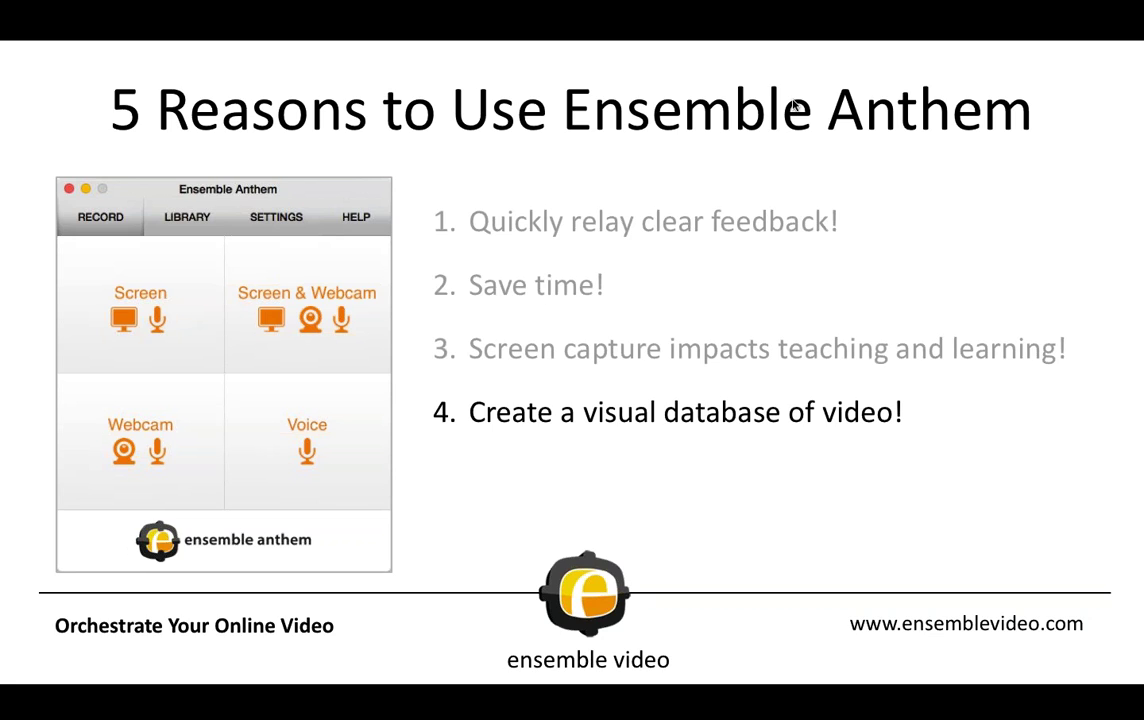
key(Right)
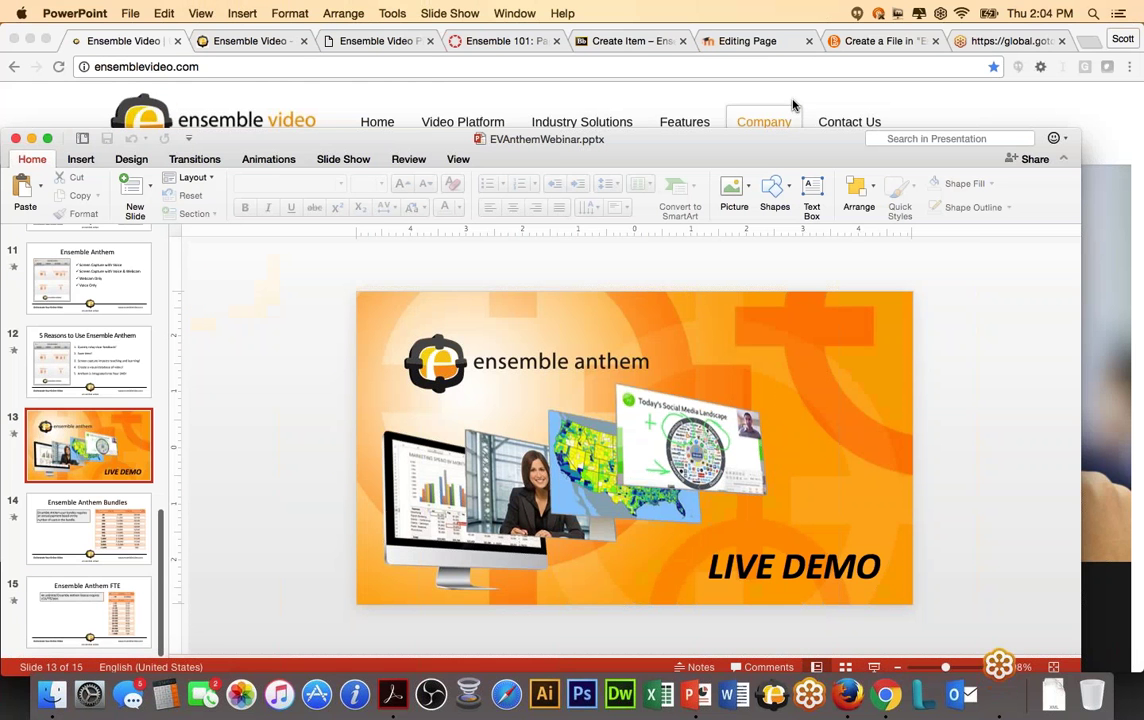
- Switch to the Ensemble Video Media Library and launch the Ensemble Anthem recorder
click(244, 42)
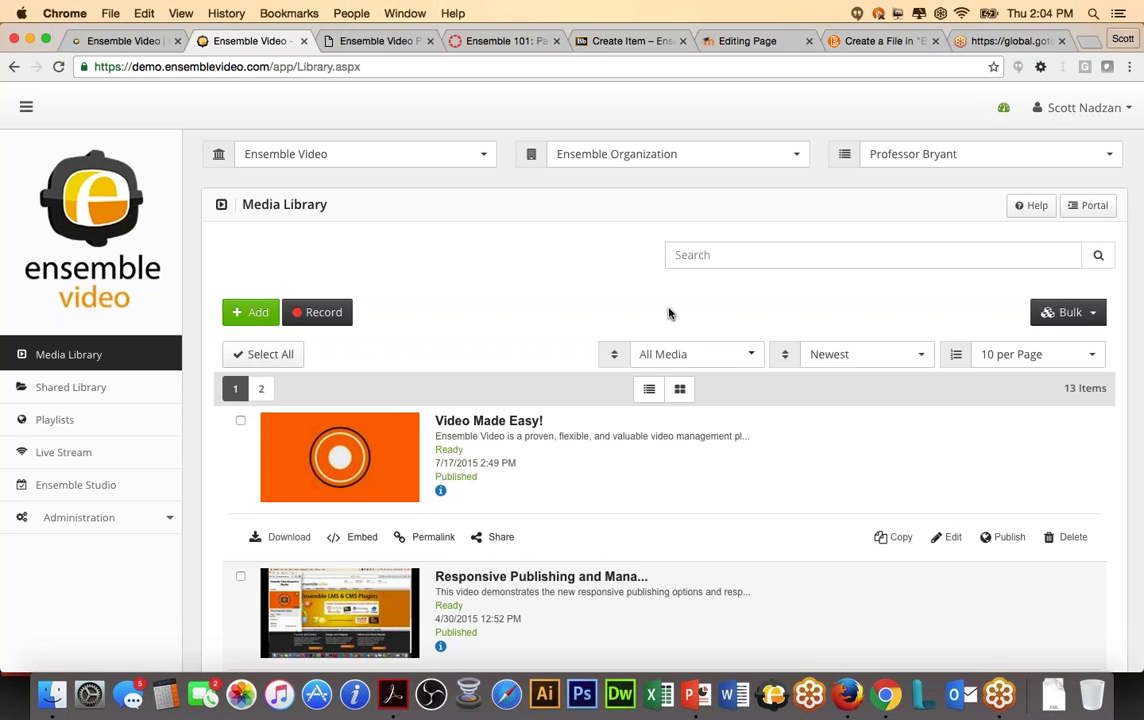
click(341, 329)
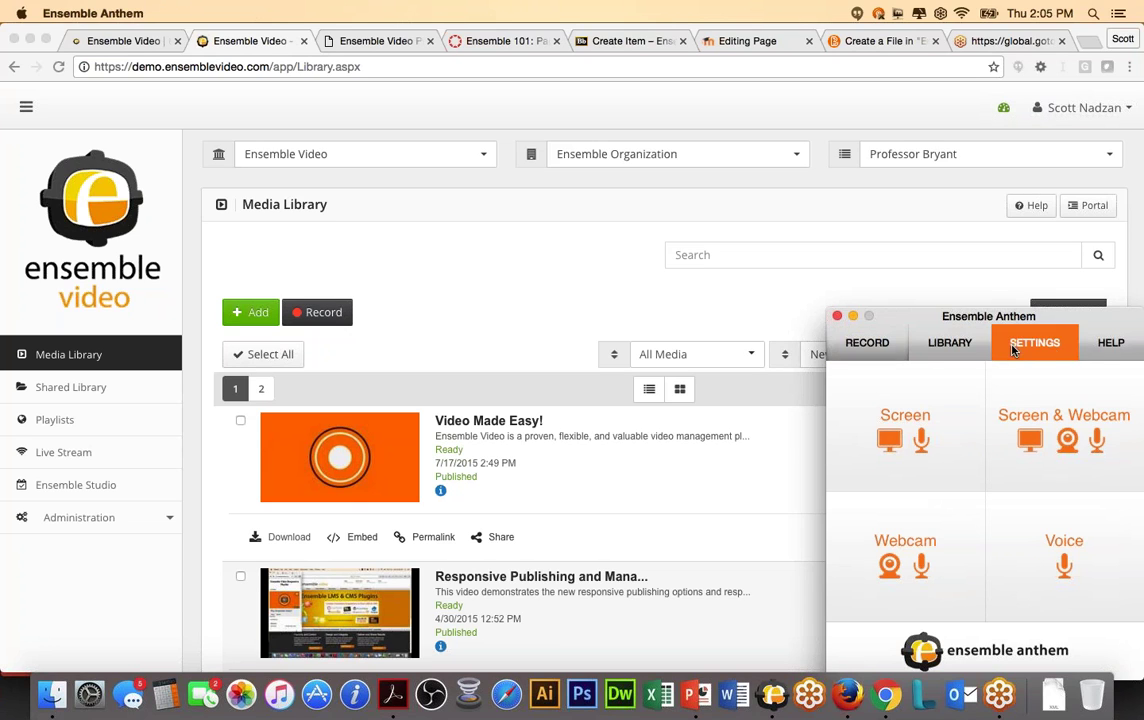
- View Ensemble Anthem's help information, then its Settings page showing 480P camera and HD 720P screen quality
click(1100, 345)
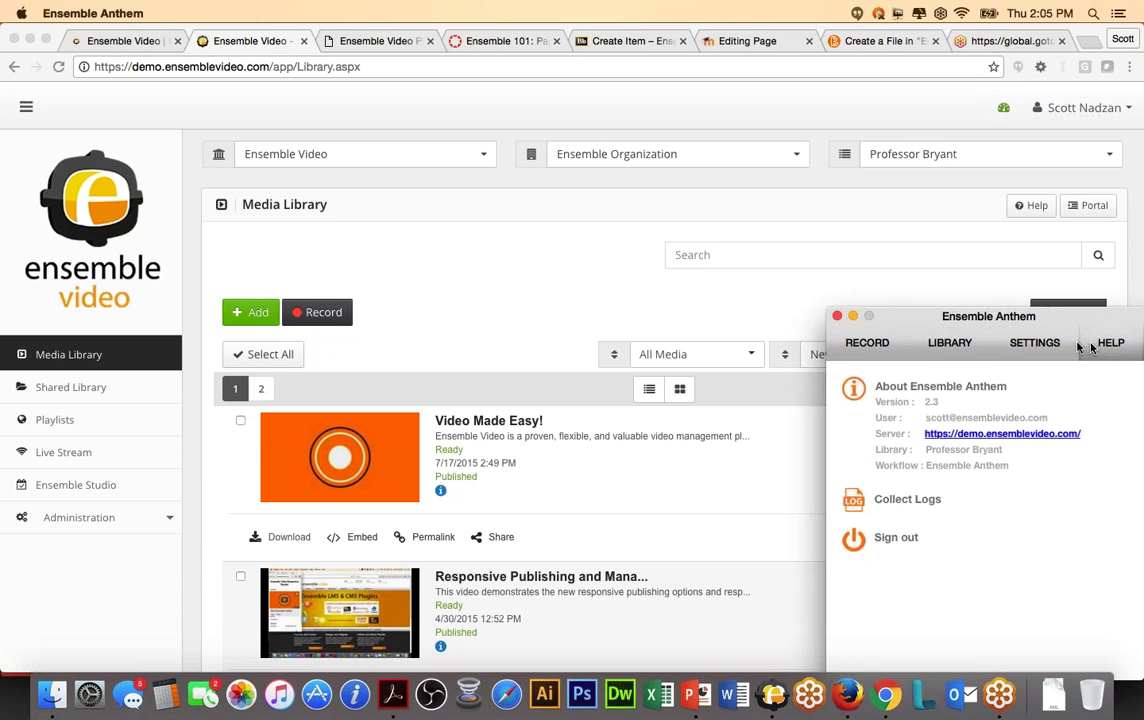
click(1066, 344)
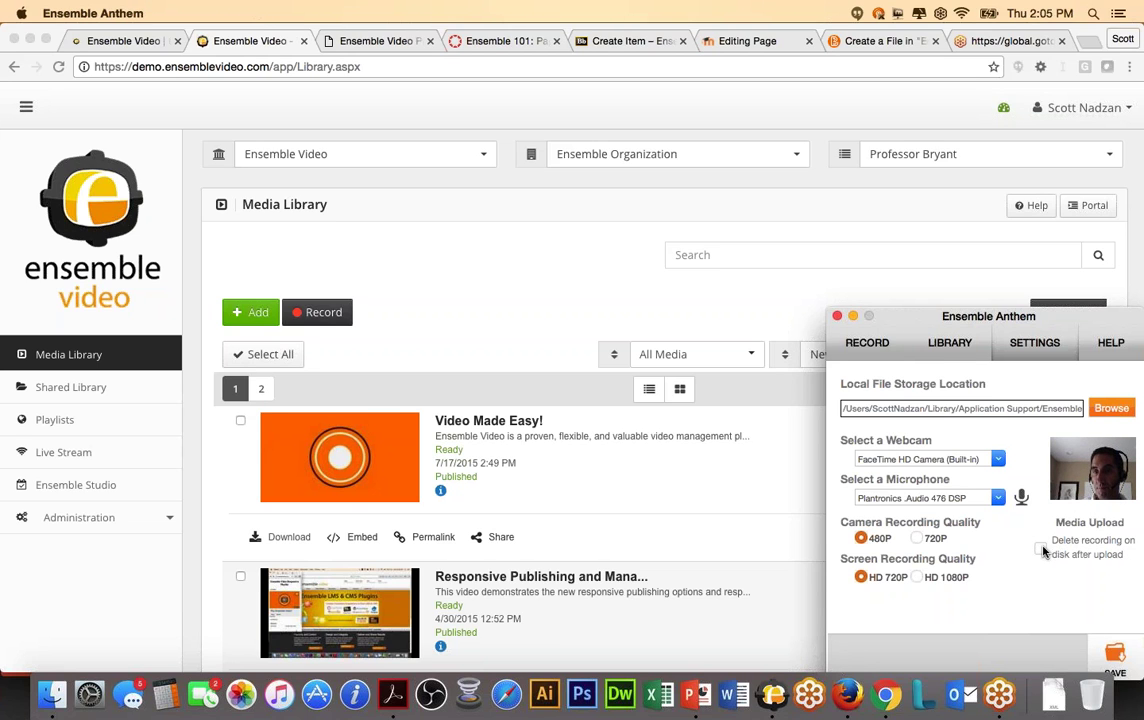
- Browse the saved recordings in the Library, then return to the Record mode choices
click(983, 362)
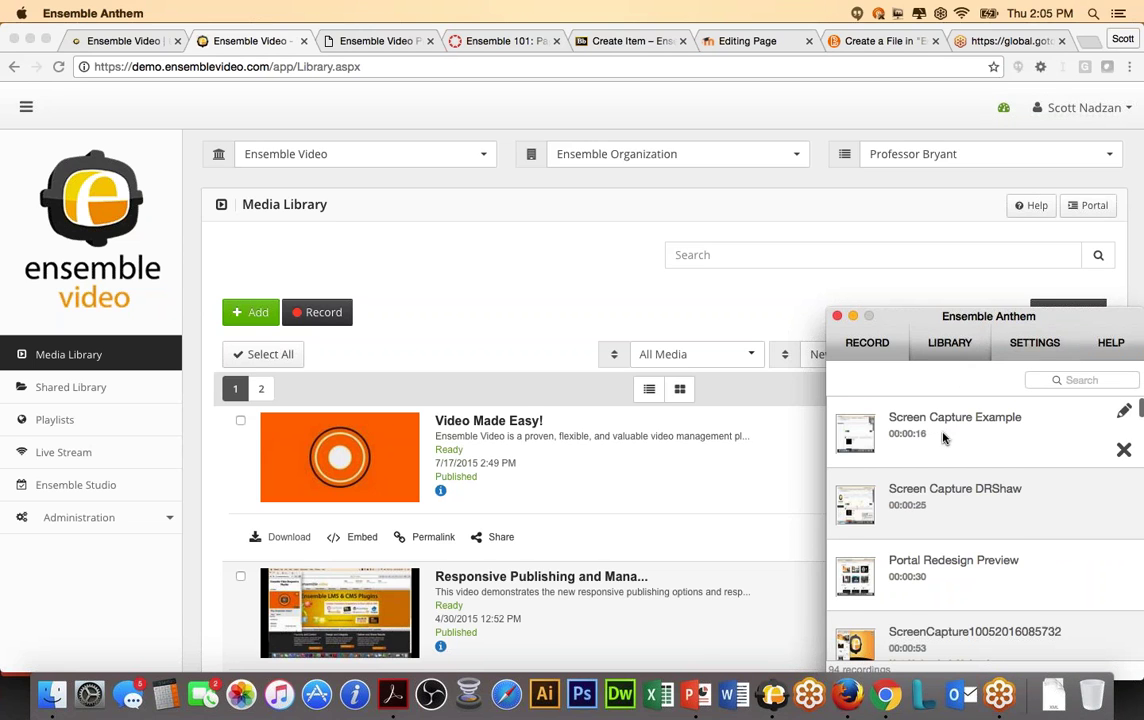
scroll(950, 480, down, 5)
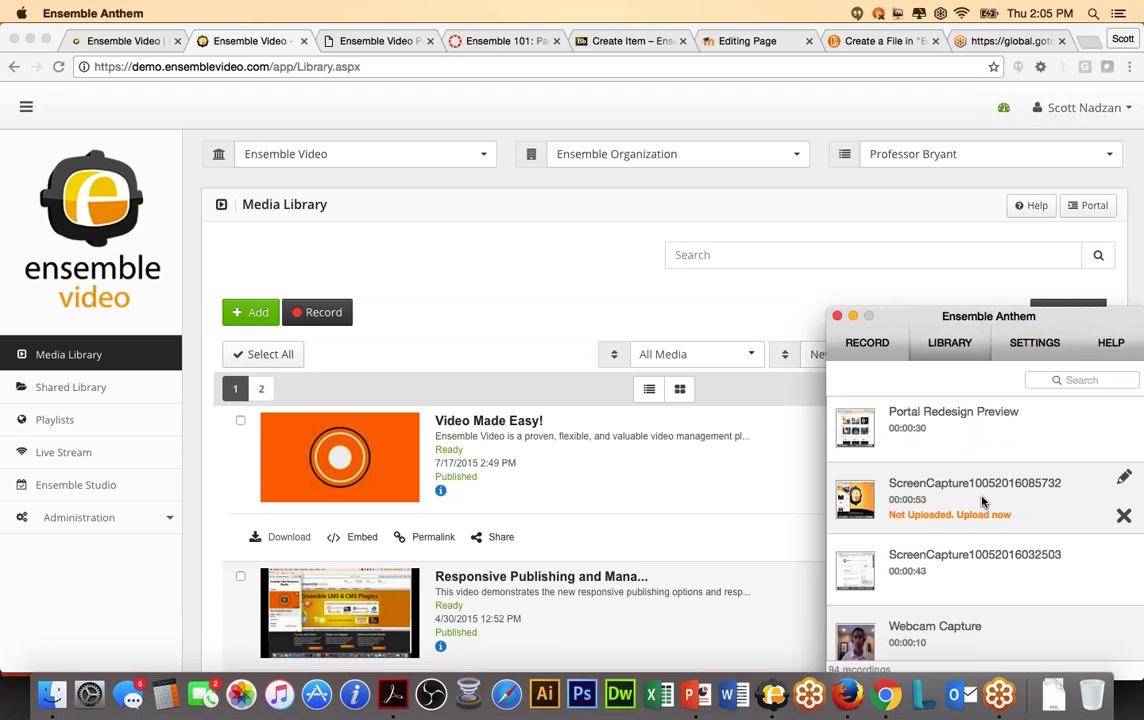
scroll(982, 502, up, 3)
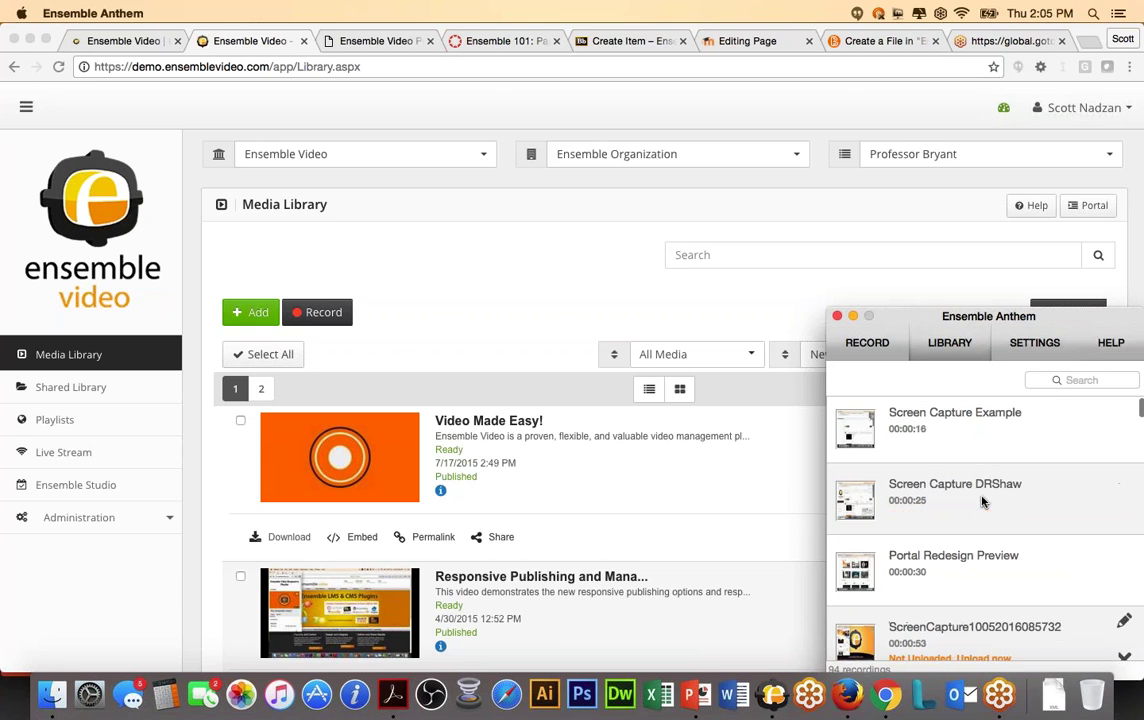
click(868, 342)
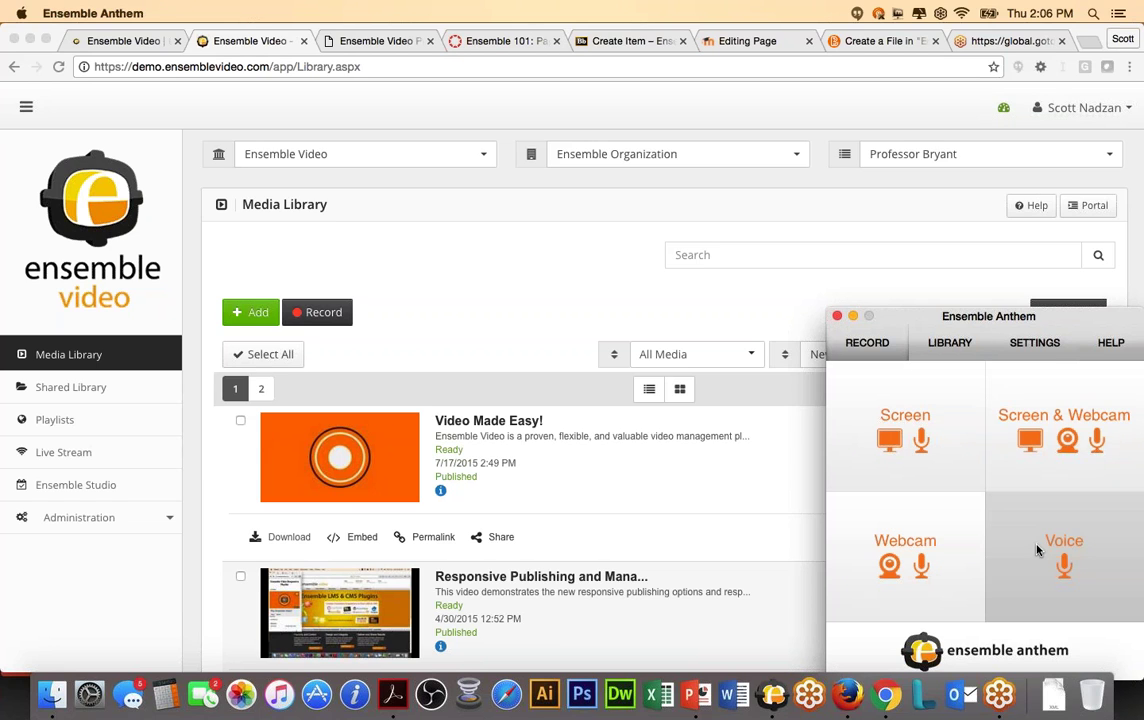
- Start a full-screen Screen & Webcam recording and shrink the webcam overlay into the top-right corner
click(1052, 428)
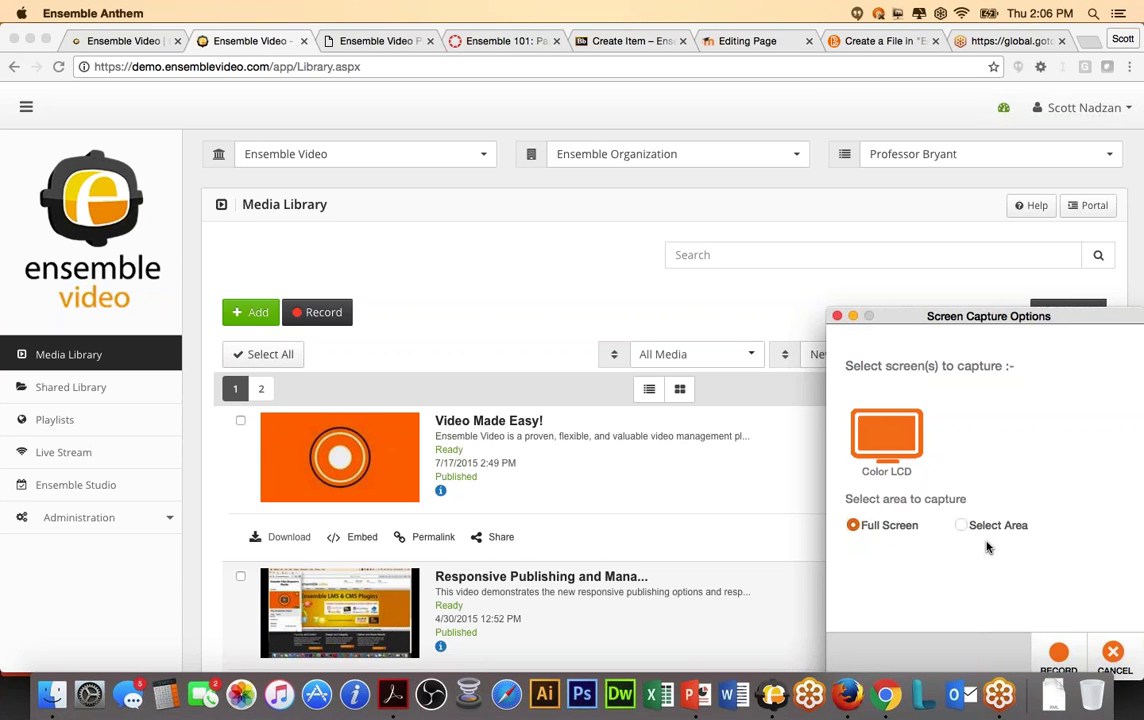
click(1055, 650)
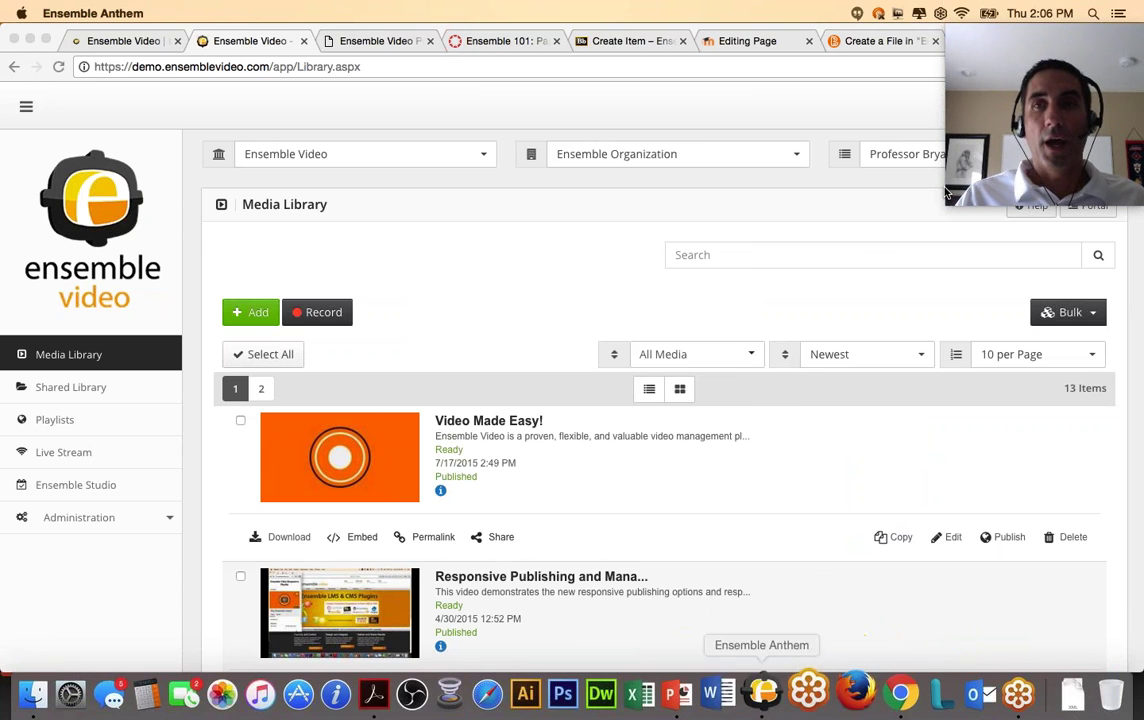
drag(943, 201, 890, 283)
drag(1020, 229, 1018, 121)
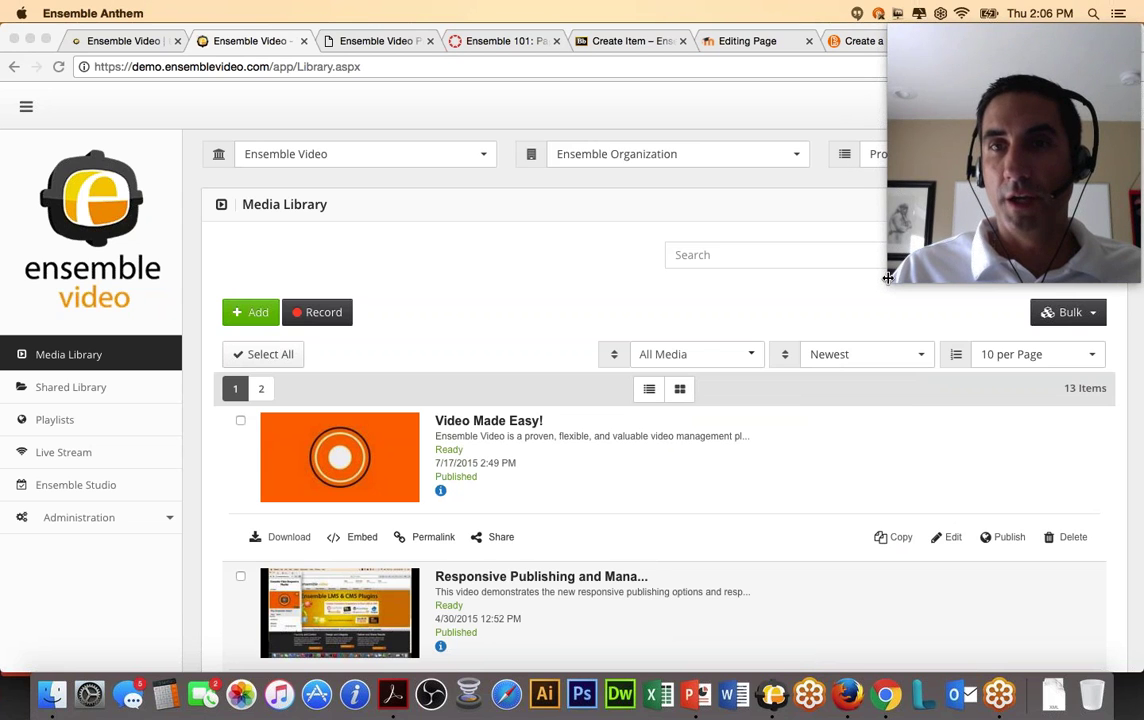
drag(888, 282, 984, 157)
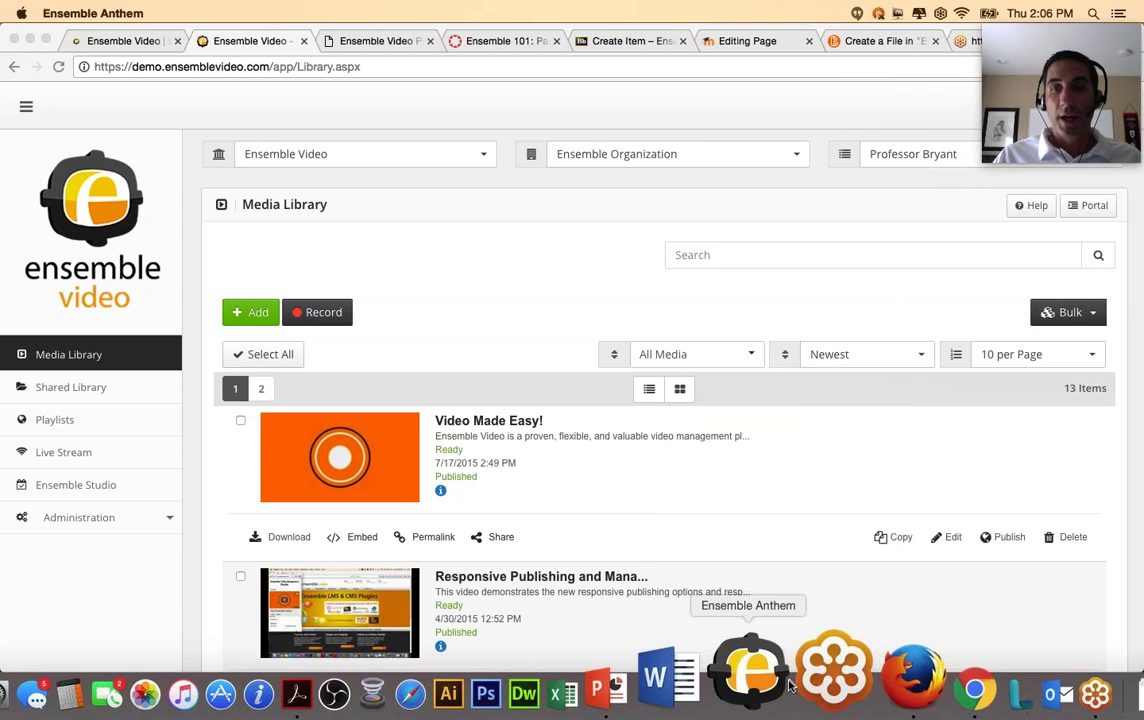
- Draw freehand marks around the Add/Record buttons, Search box and Professor Bryant, then erase them all
click(750, 670)
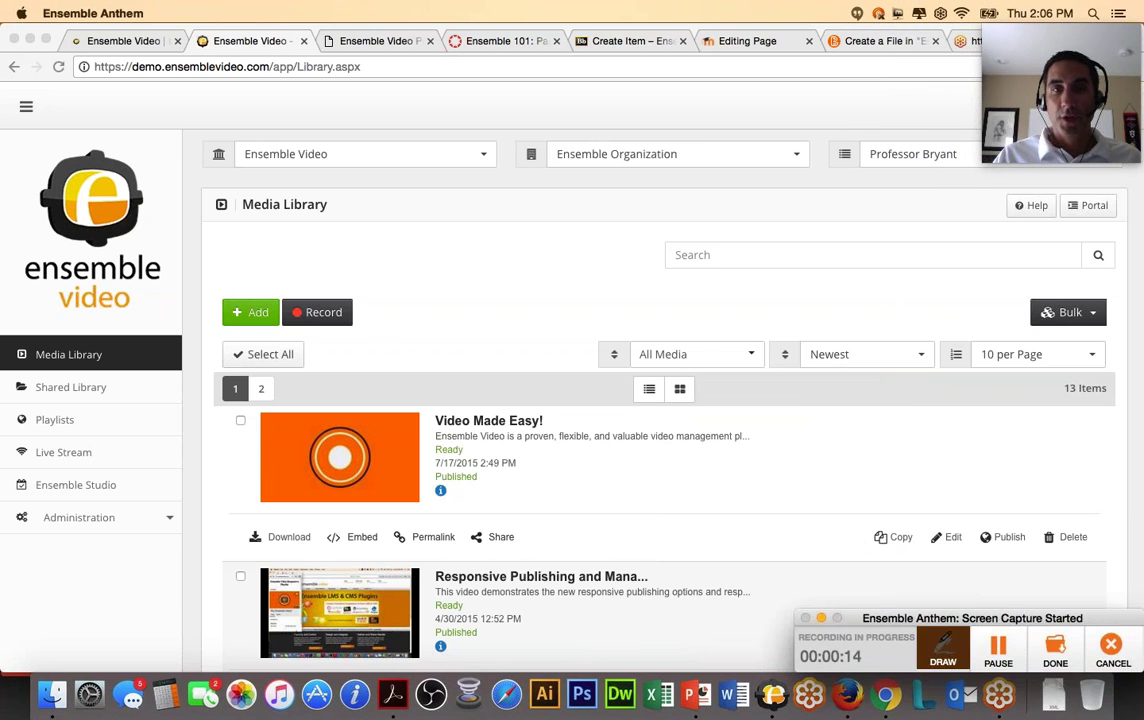
click(943, 648)
mouse_move(325, 262)
mouse_down()
mouse_move(226, 286)
mouse_move(372, 346)
mouse_move(358, 260)
mouse_move(318, 260)
mouse_up()
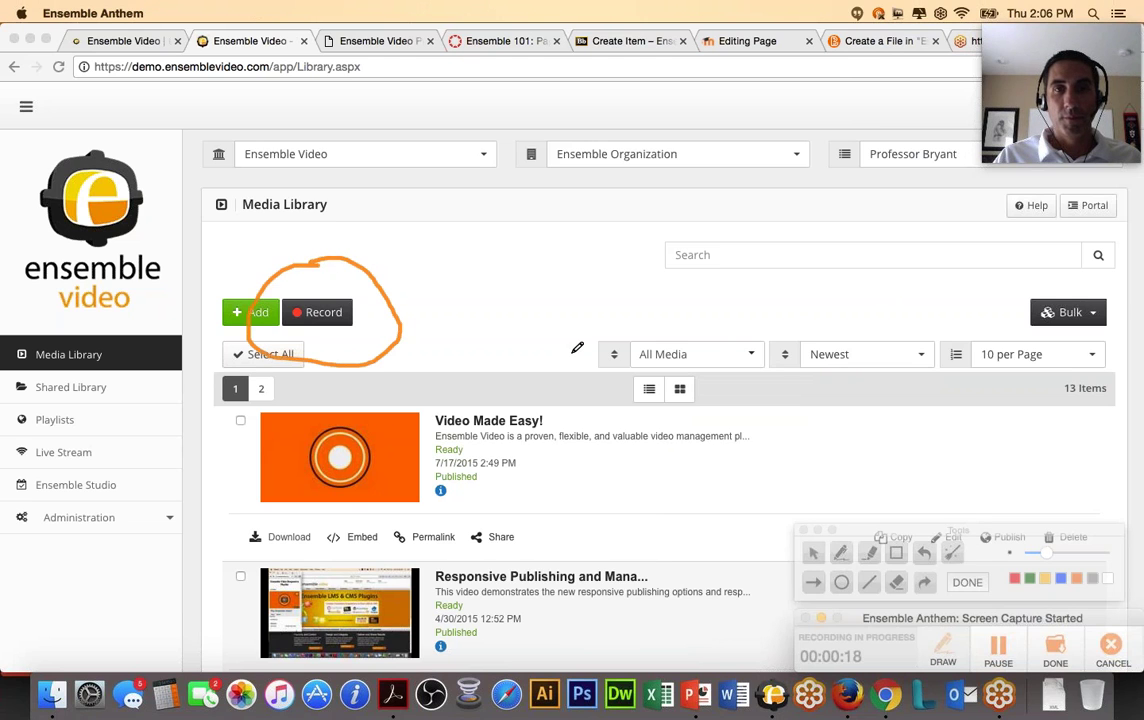
drag(550, 296, 685, 256)
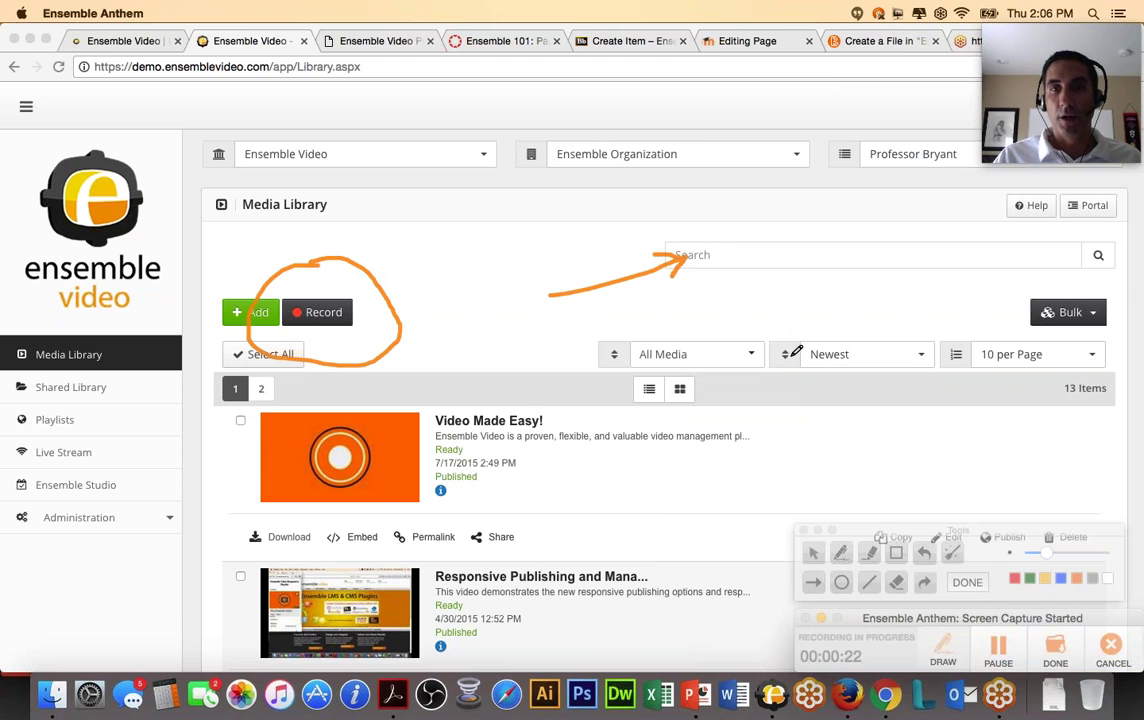
mouse_move(826, 268)
mouse_down()
mouse_move(899, 174)
mouse_move(888, 152)
mouse_up()
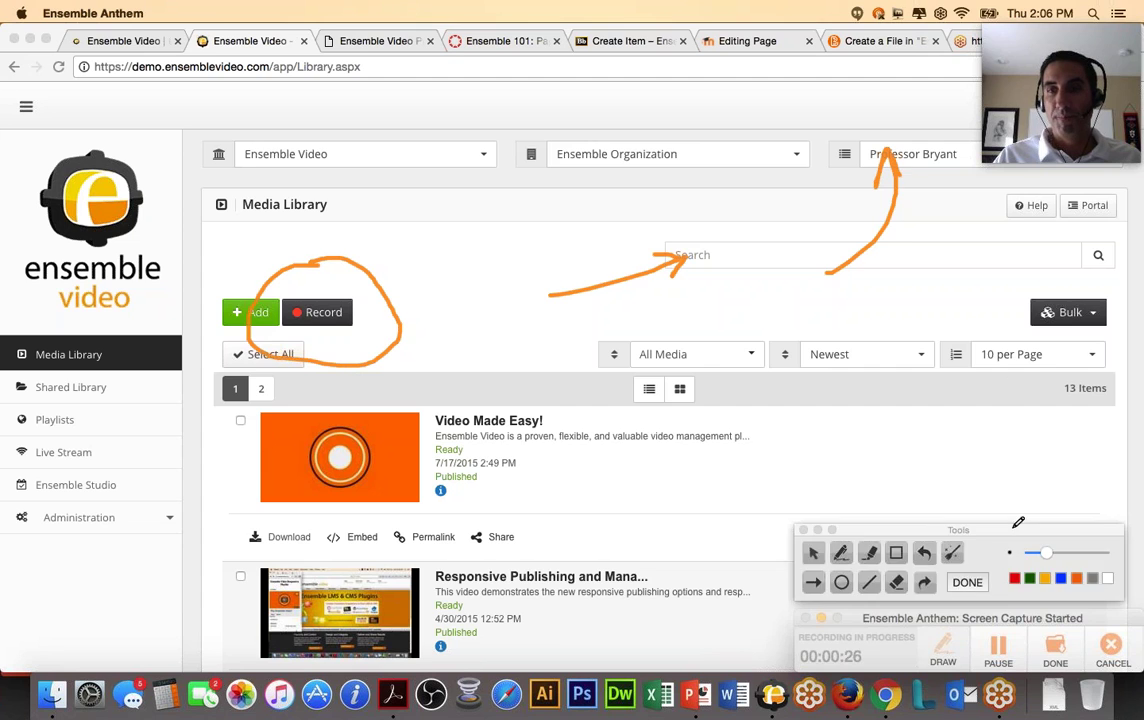
click(955, 553)
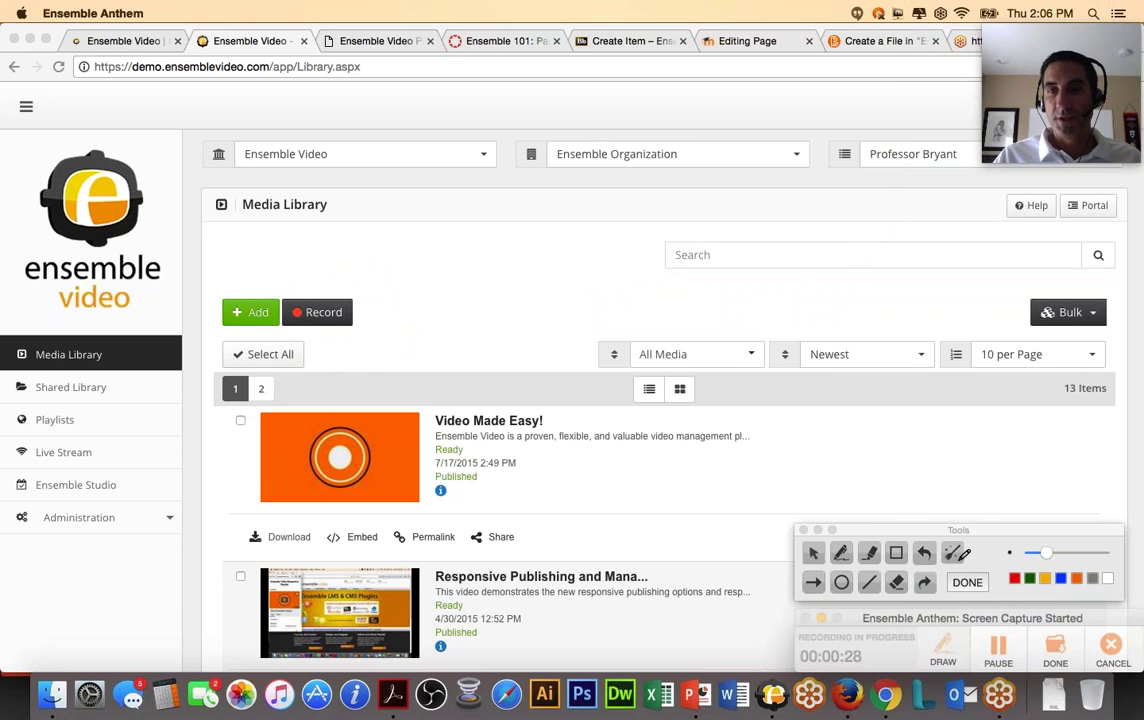
- Annotate with a rectangle around the Search box, an orange oval below it, and an arrow at All Media
click(896, 553)
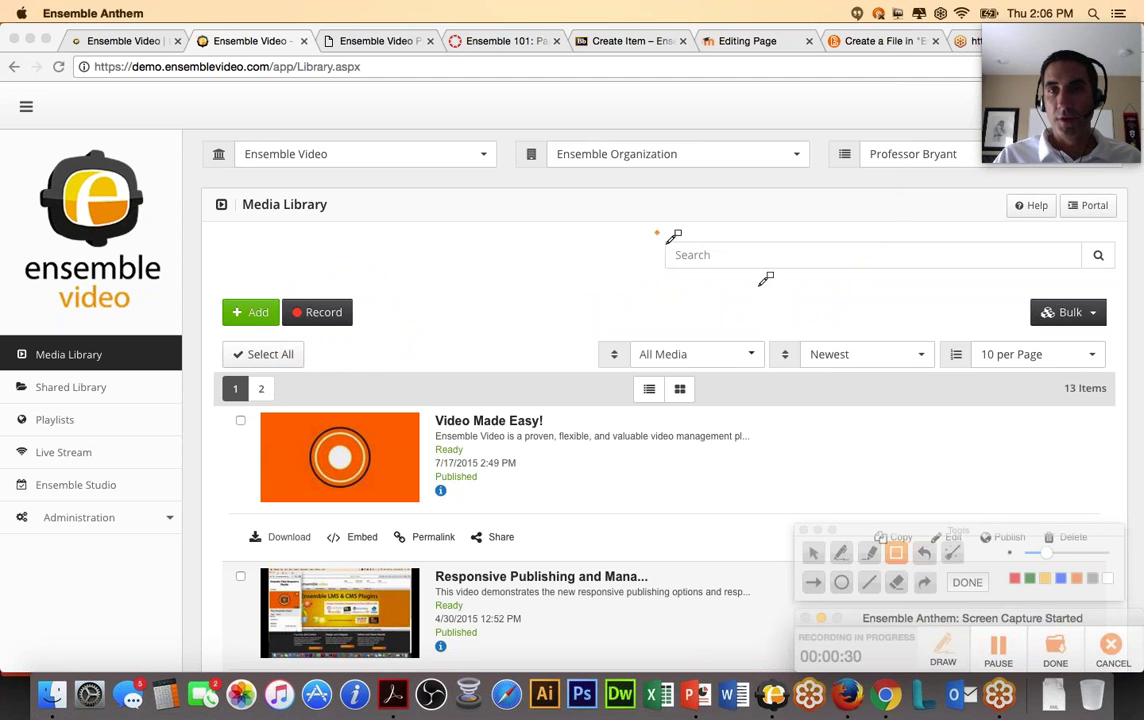
mouse_move(656, 233)
mouse_down()
mouse_move(935, 304)
mouse_move(1090, 272)
mouse_up()
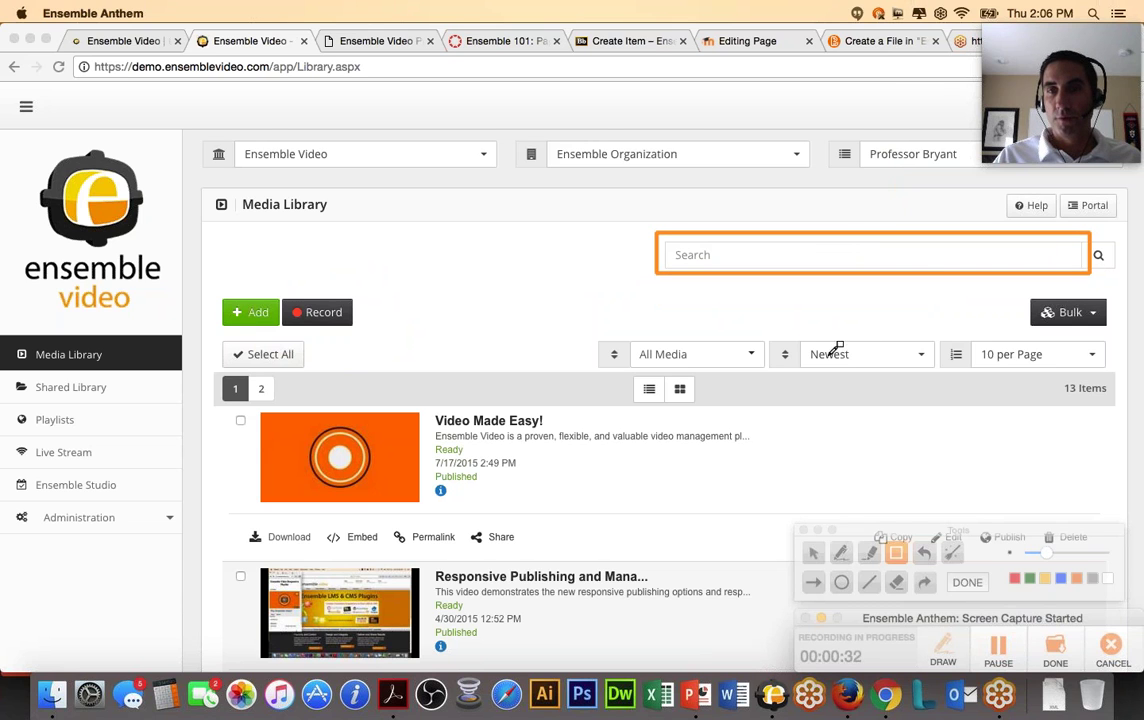
click(841, 582)
drag(452, 273, 584, 354)
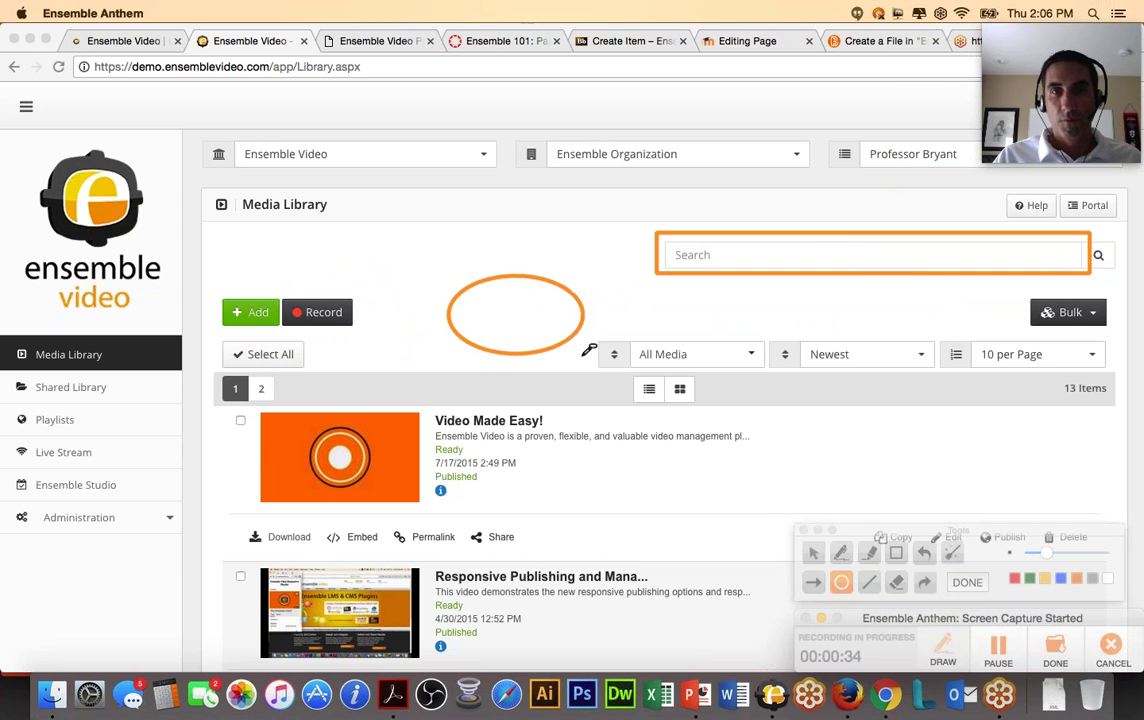
click(813, 582)
drag(607, 479, 697, 347)
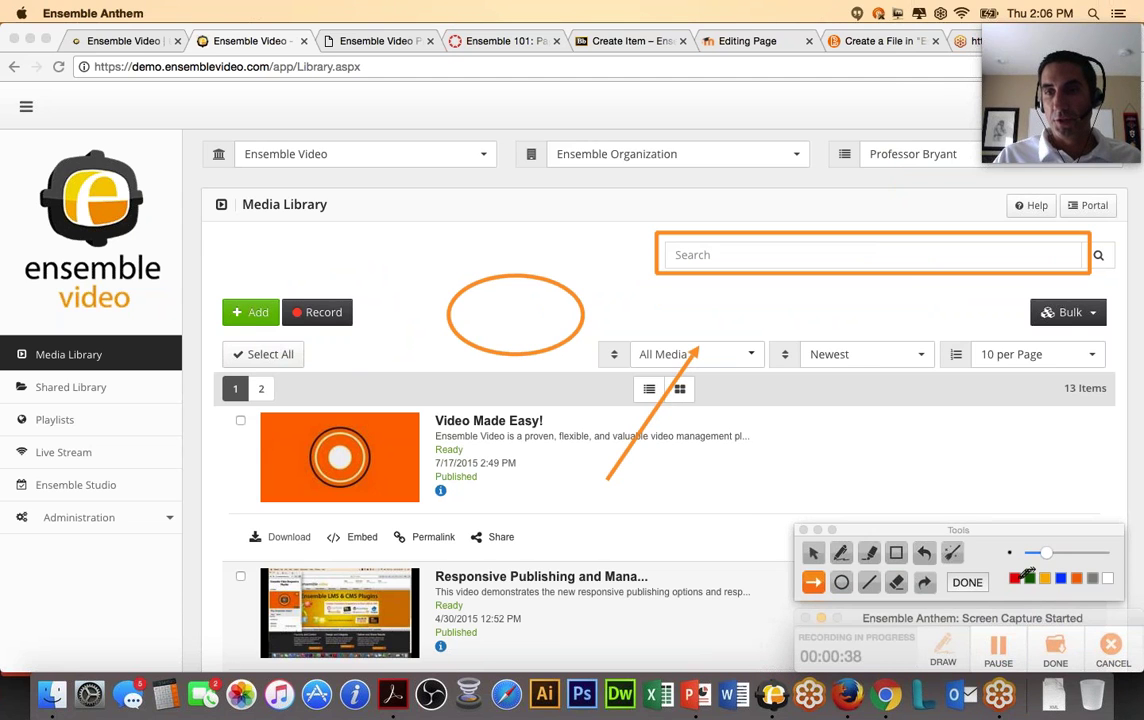
- Draw a straight line pointing at the search box and stop the 44-second recording
click(869, 582)
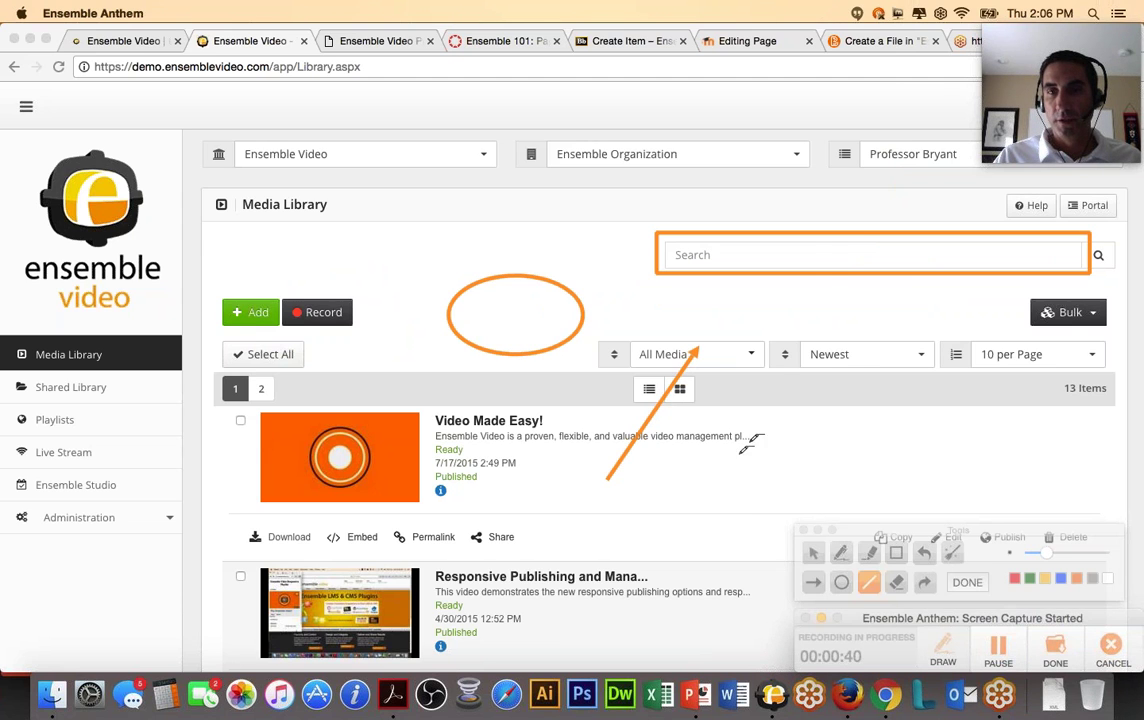
drag(733, 461, 850, 242)
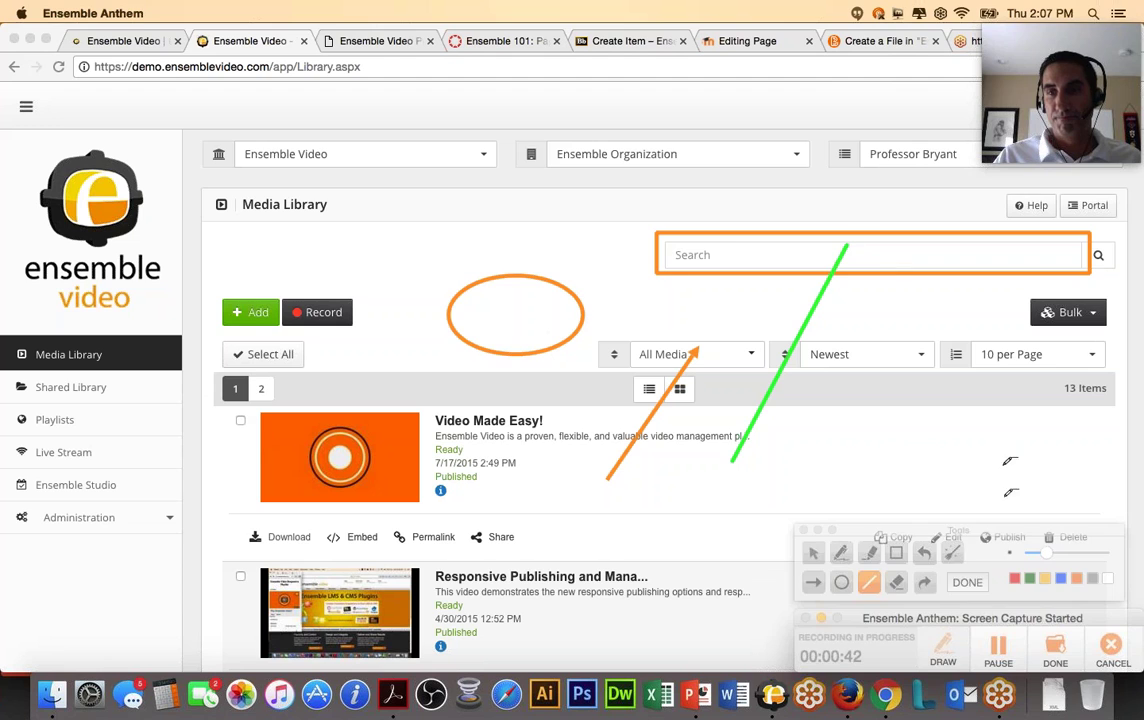
click(1058, 647)
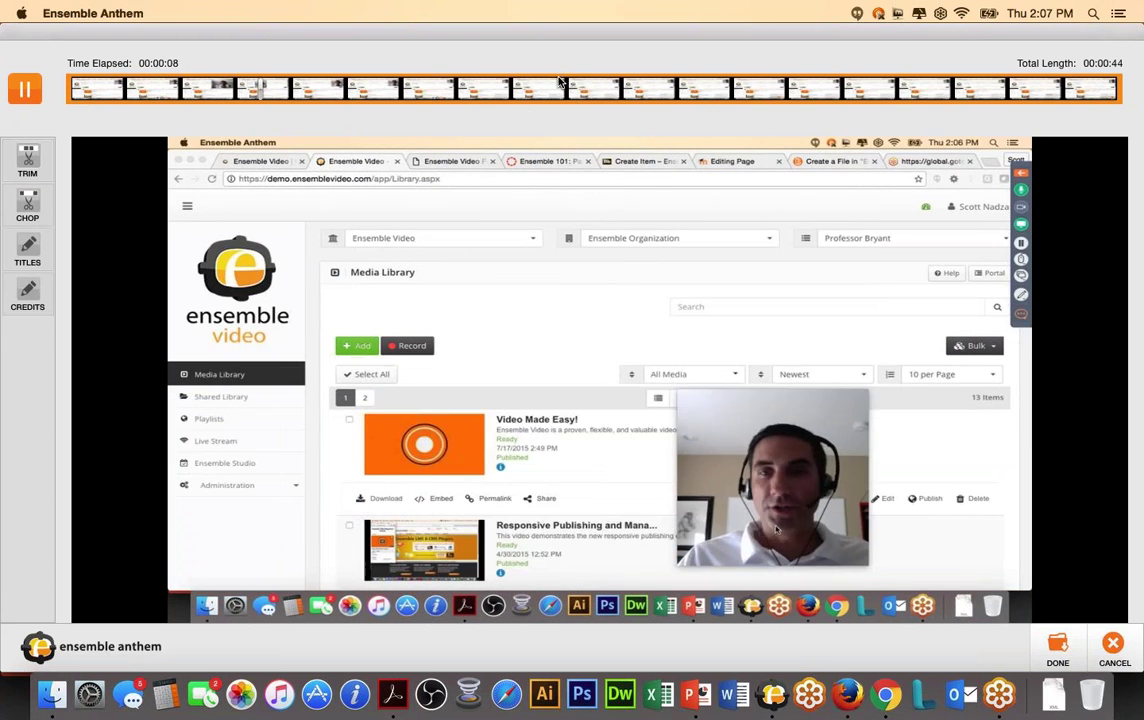
- Add the blue THIS IS THE HEADLINE title card to the start of the recording and finish editing
click(40, 246)
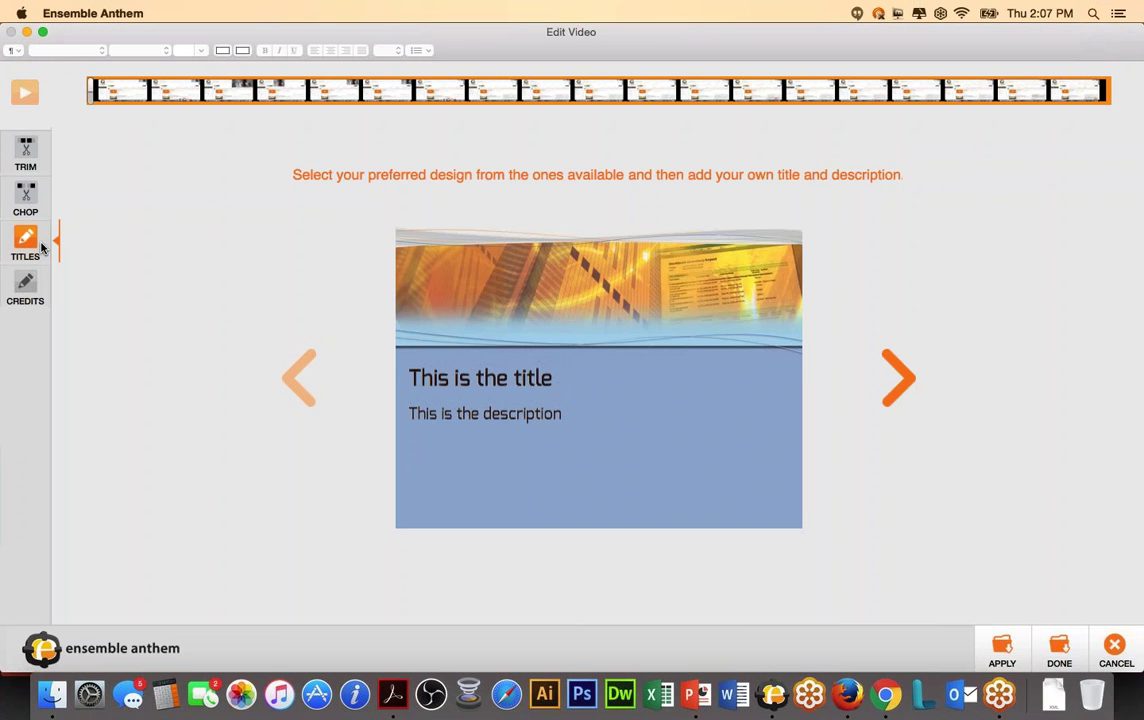
click(895, 380)
click(896, 379)
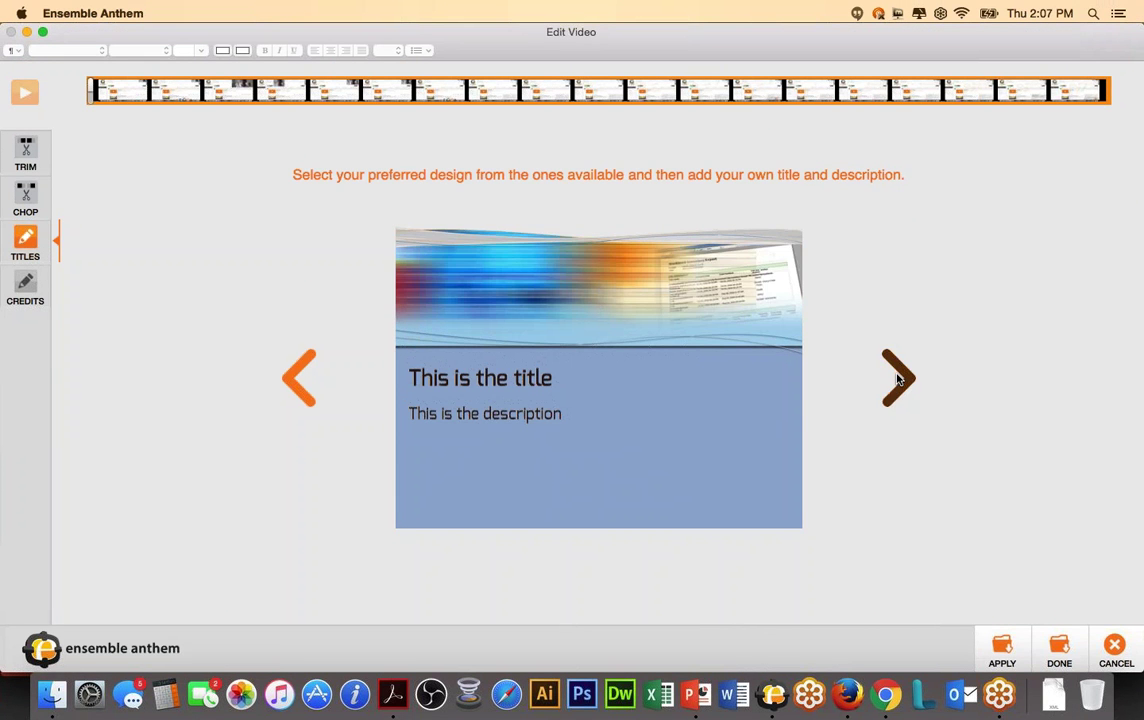
click(896, 379)
click(896, 379)
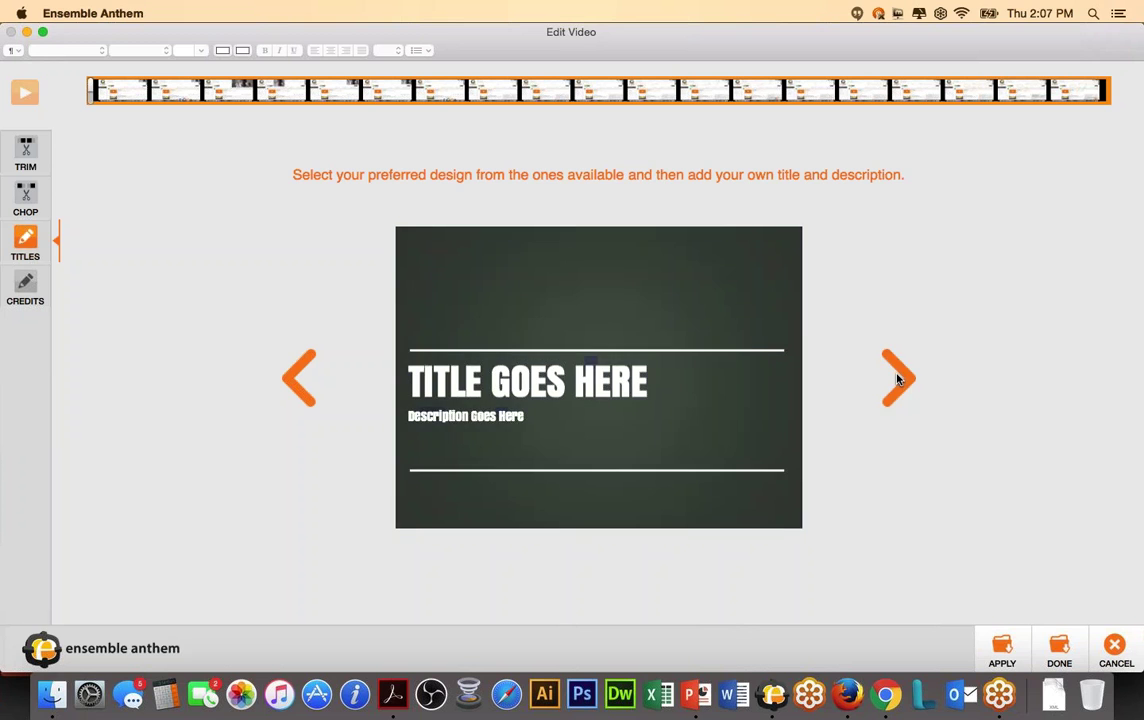
click(896, 379)
click(896, 379)
click(896, 379)
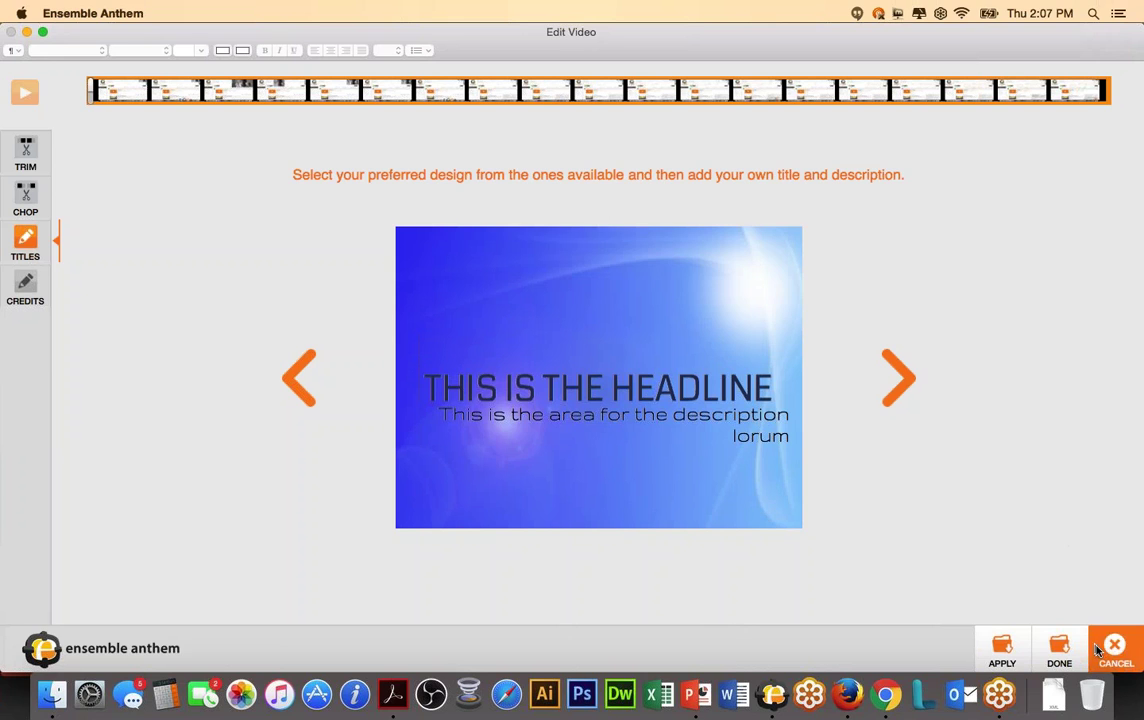
click(1058, 645)
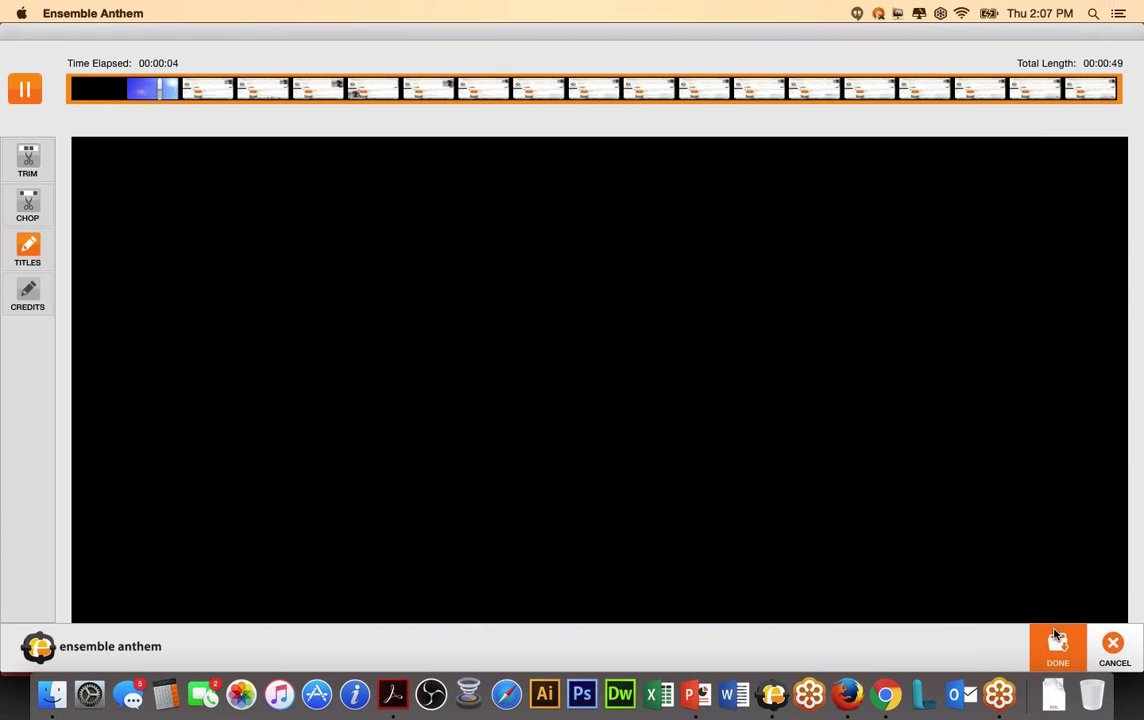
click(1055, 637)
- Upload the recording as a new entry titled 'Screen Capture Thursday'
click(948, 466)
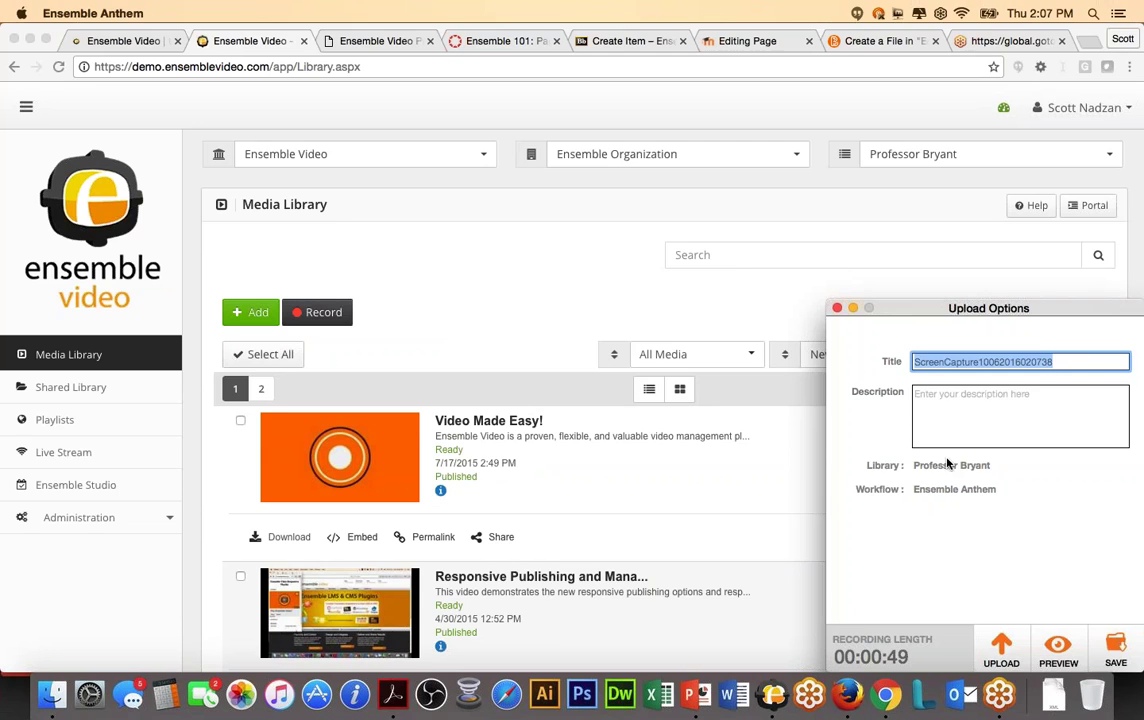
text(Screen Capture Thurs)
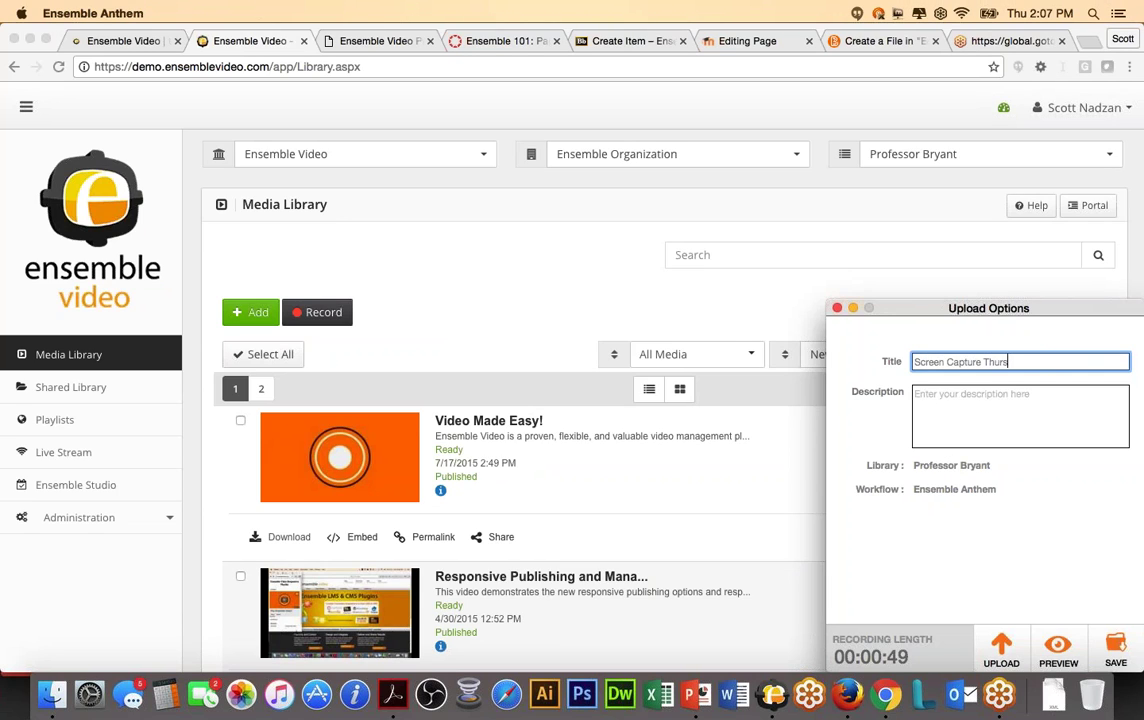
text(y)
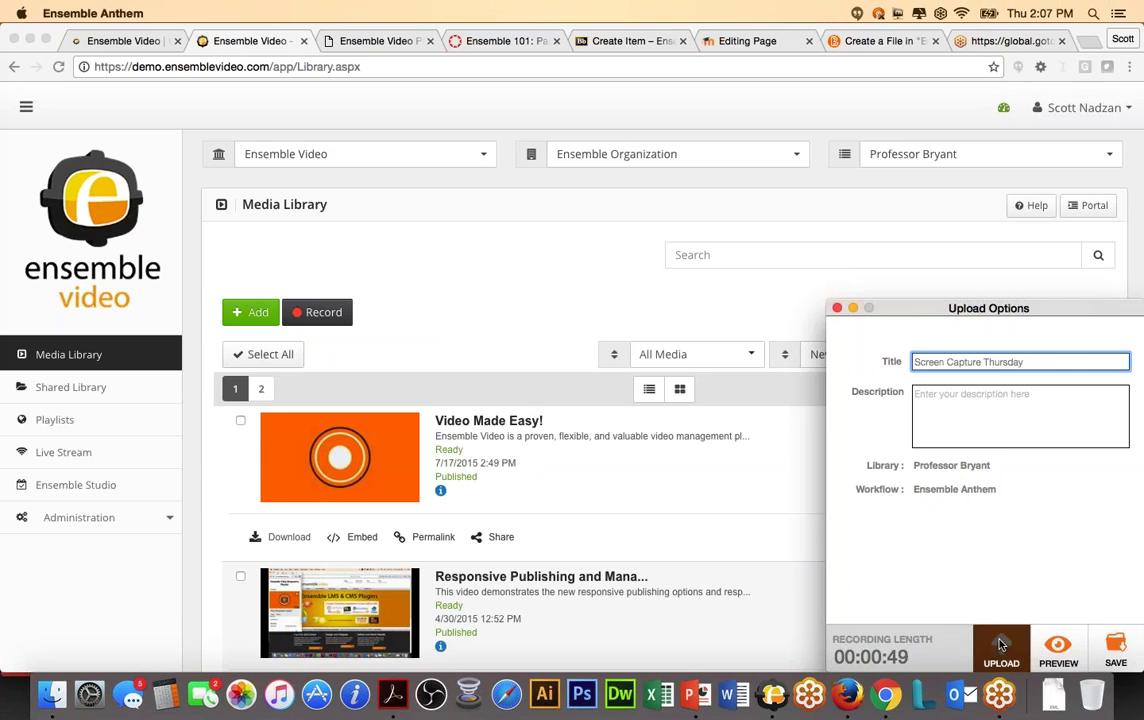
click(1000, 652)
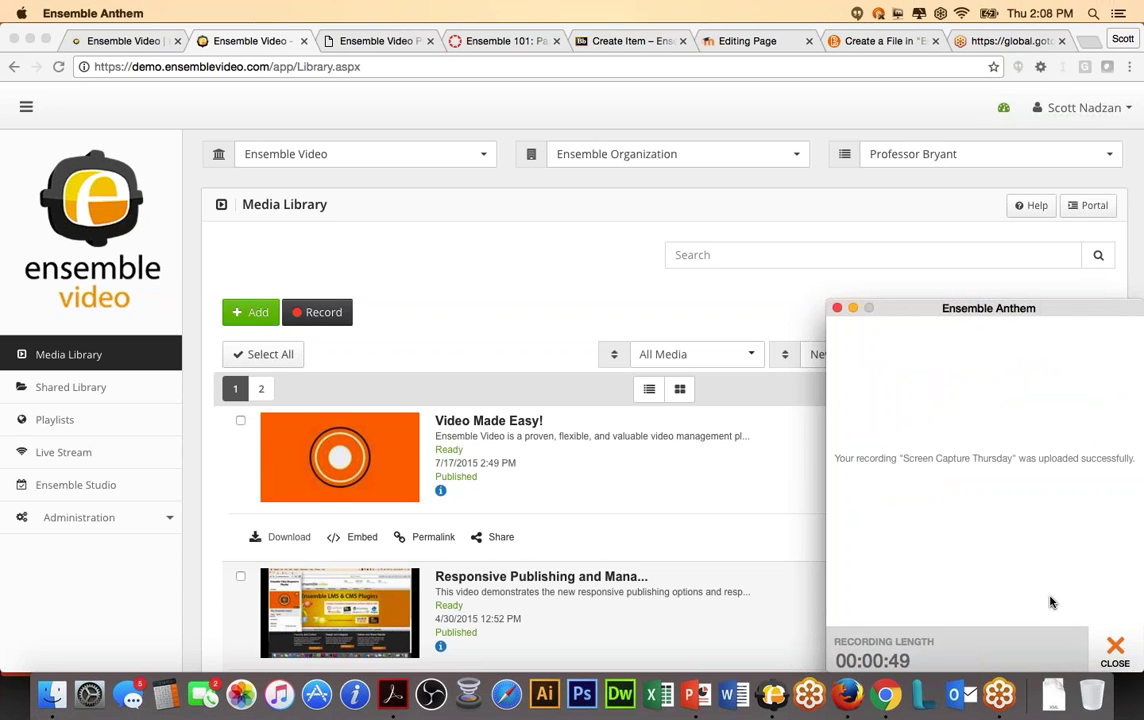
- Close the upload confirmation and reload the Media Library to list Screen Capture Thursday first
click(1111, 646)
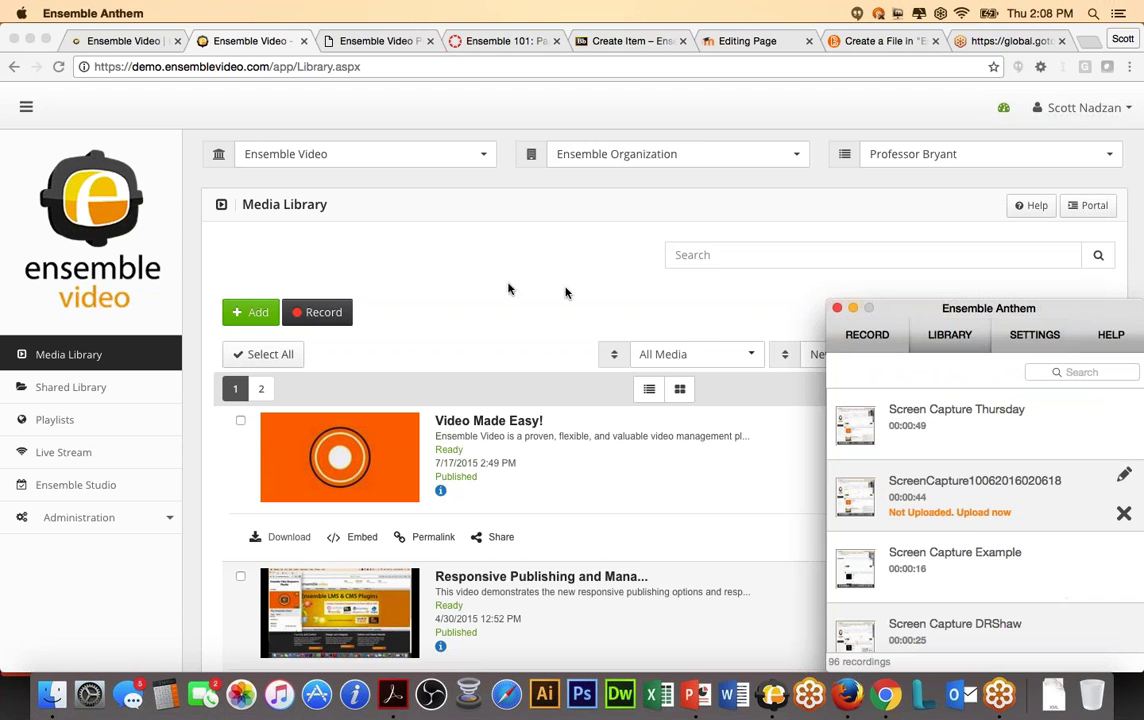
click(429, 217)
click(362, 72)
key(Return)
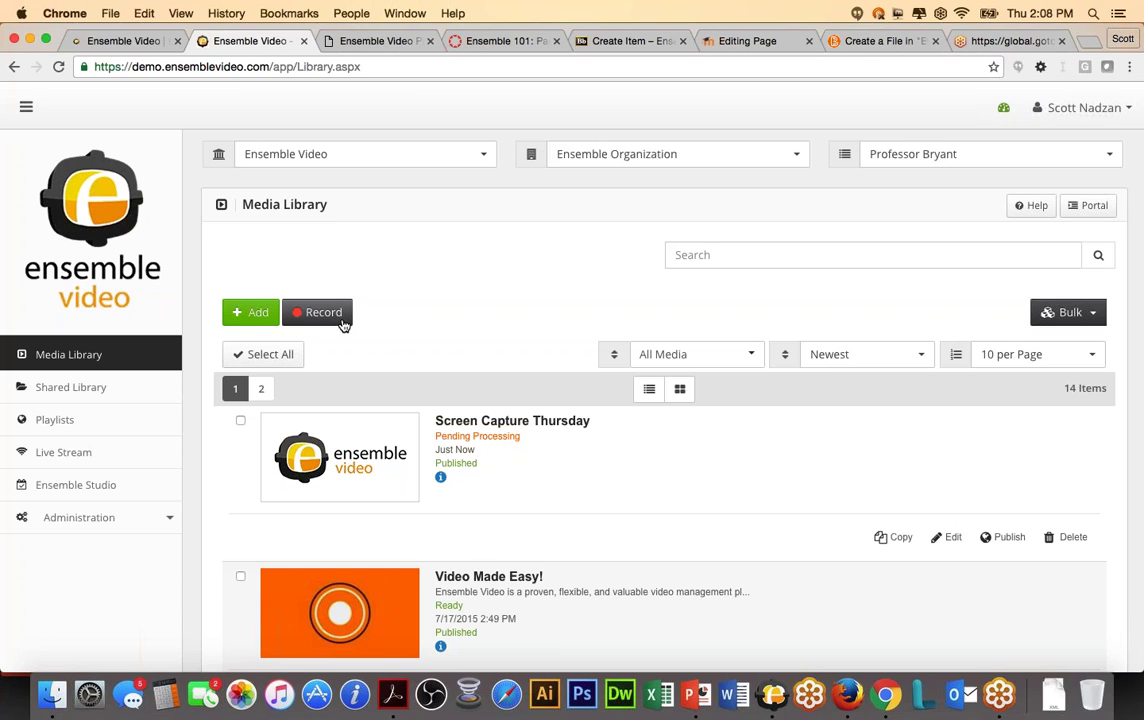
click(337, 68)
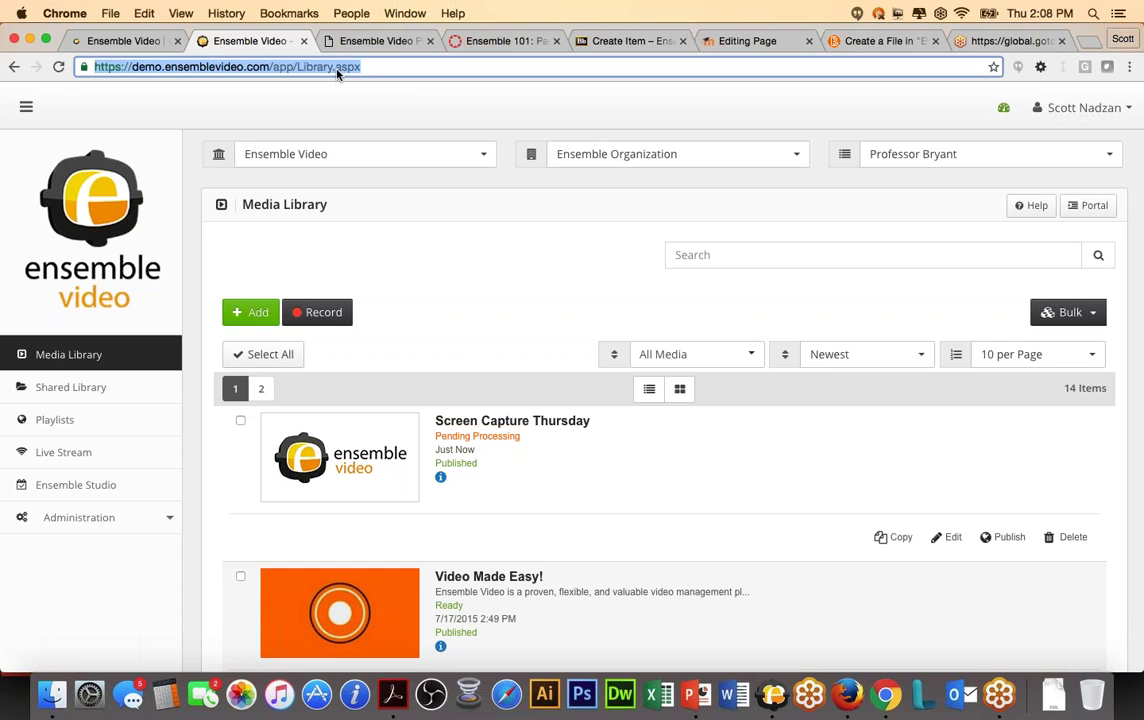
- Reload the library, then play and close the Screen Capture Thursday preview
key(Return)
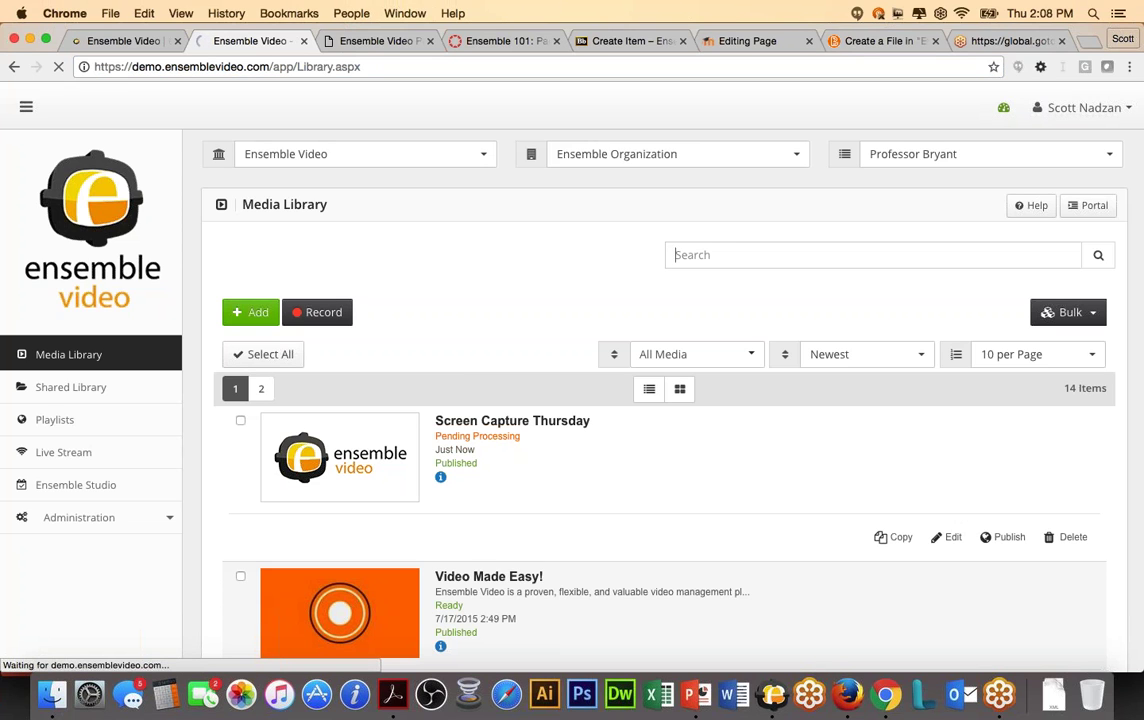
scroll(520, 380, down, 2)
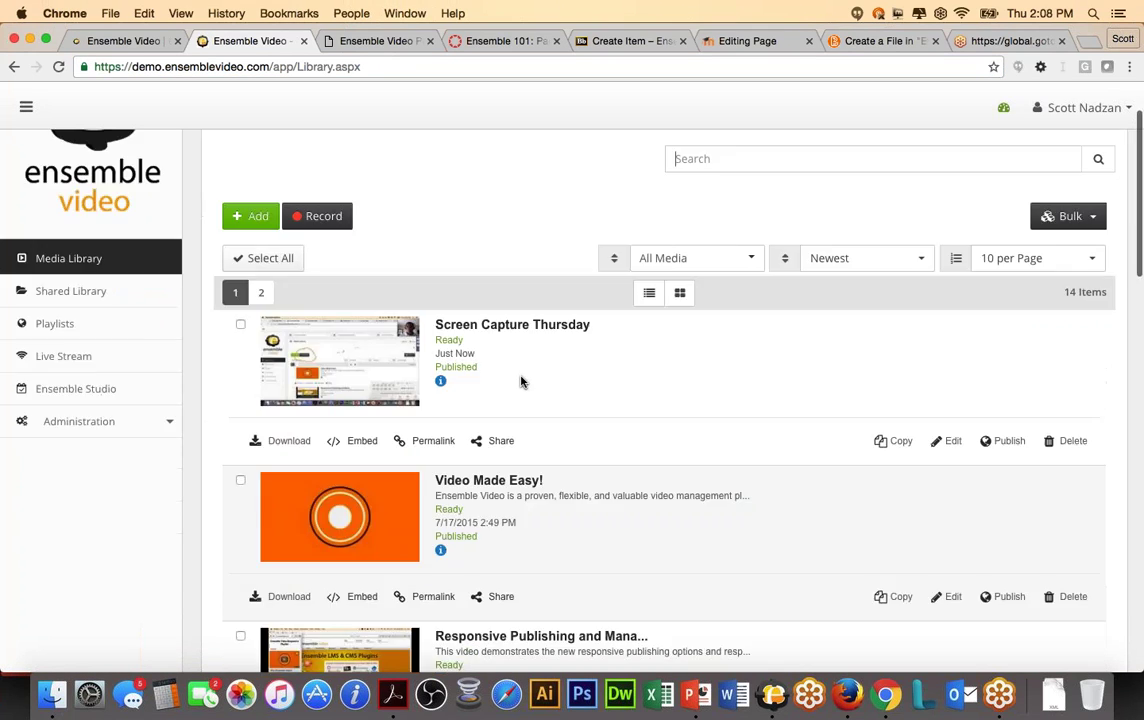
scroll(520, 380, down, 1)
click(374, 330)
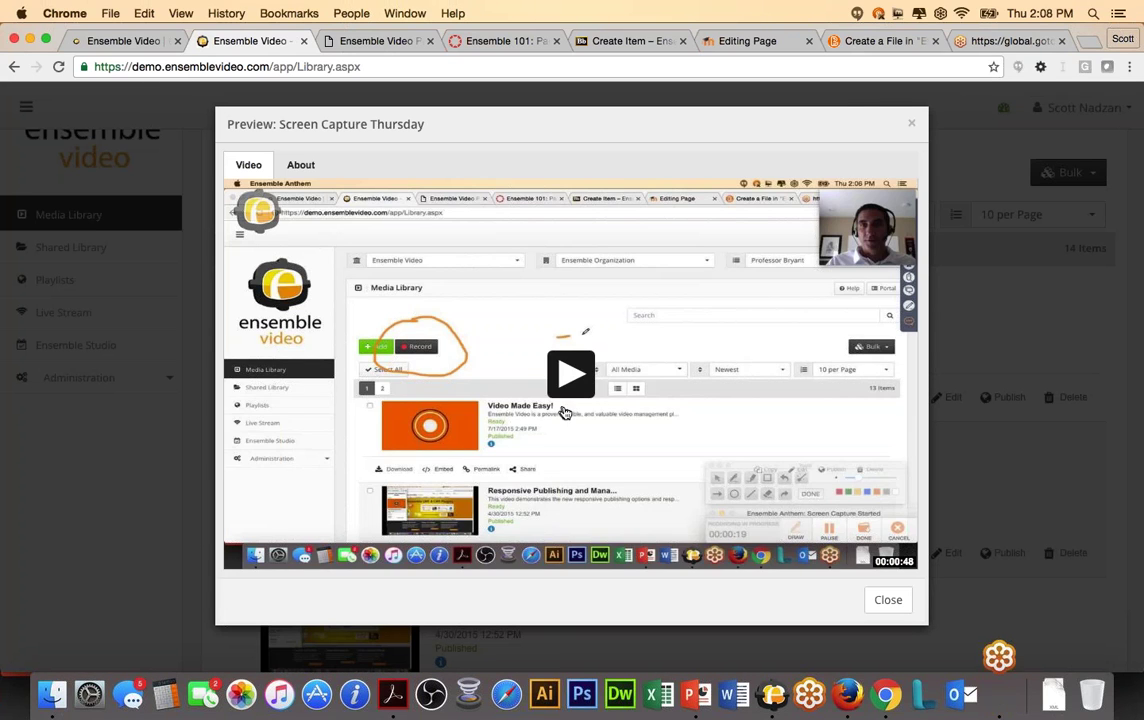
click(569, 402)
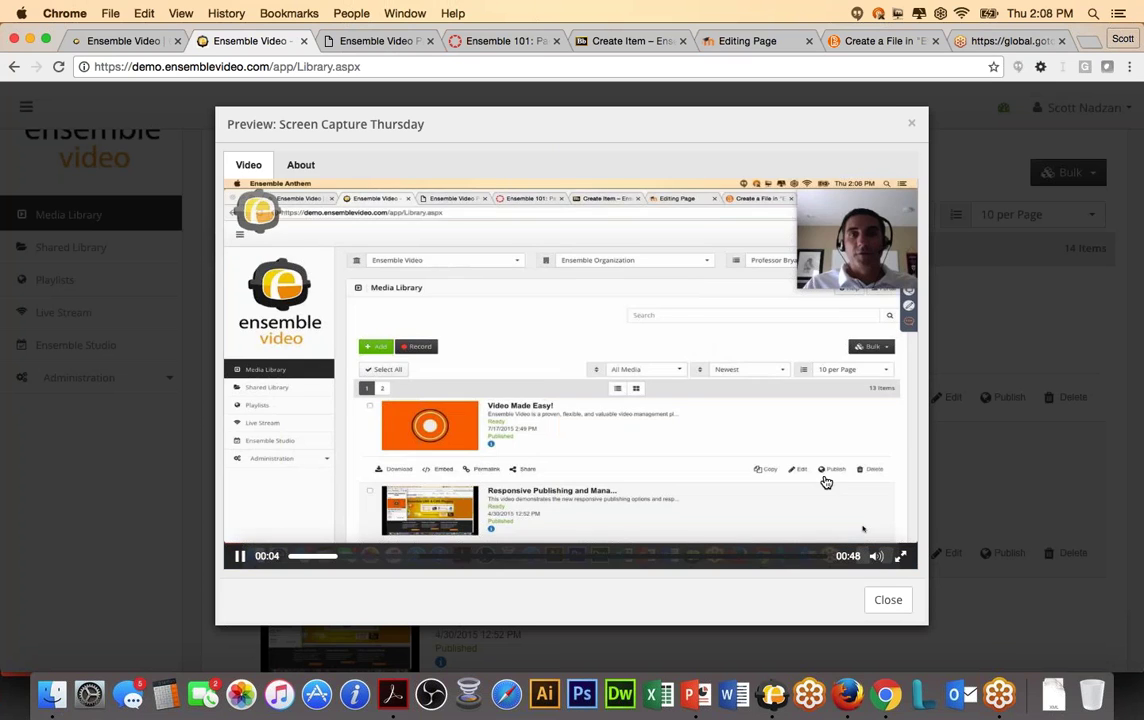
click(885, 599)
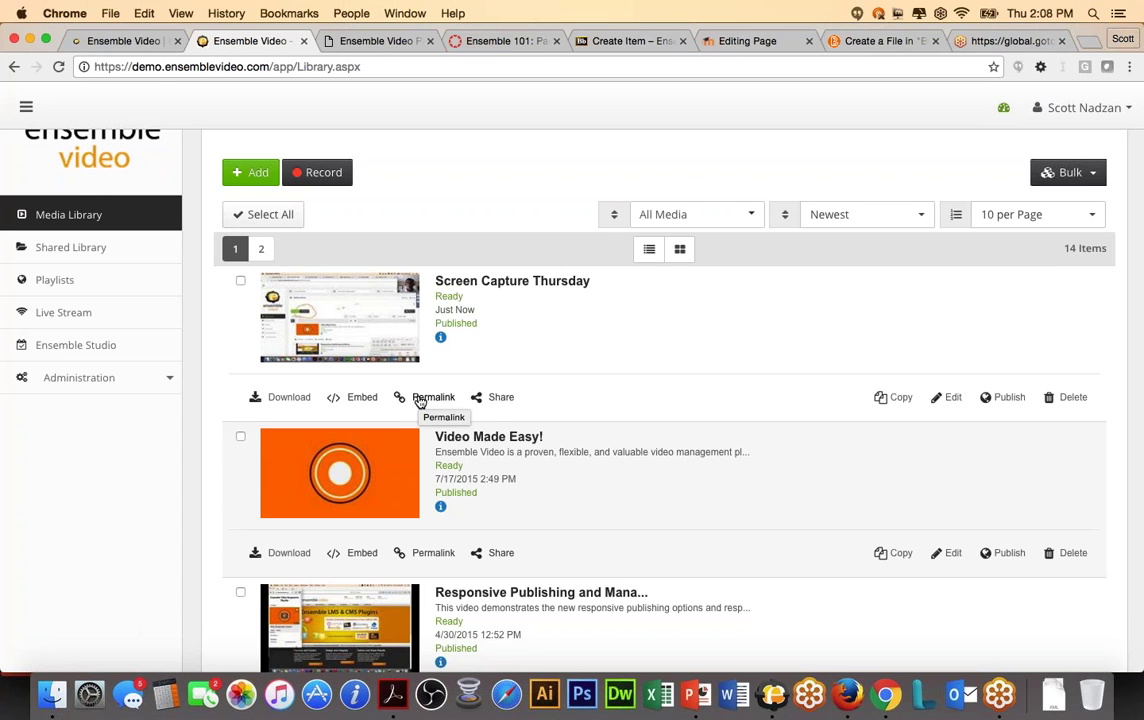
scroll(712, 340, up, 3)
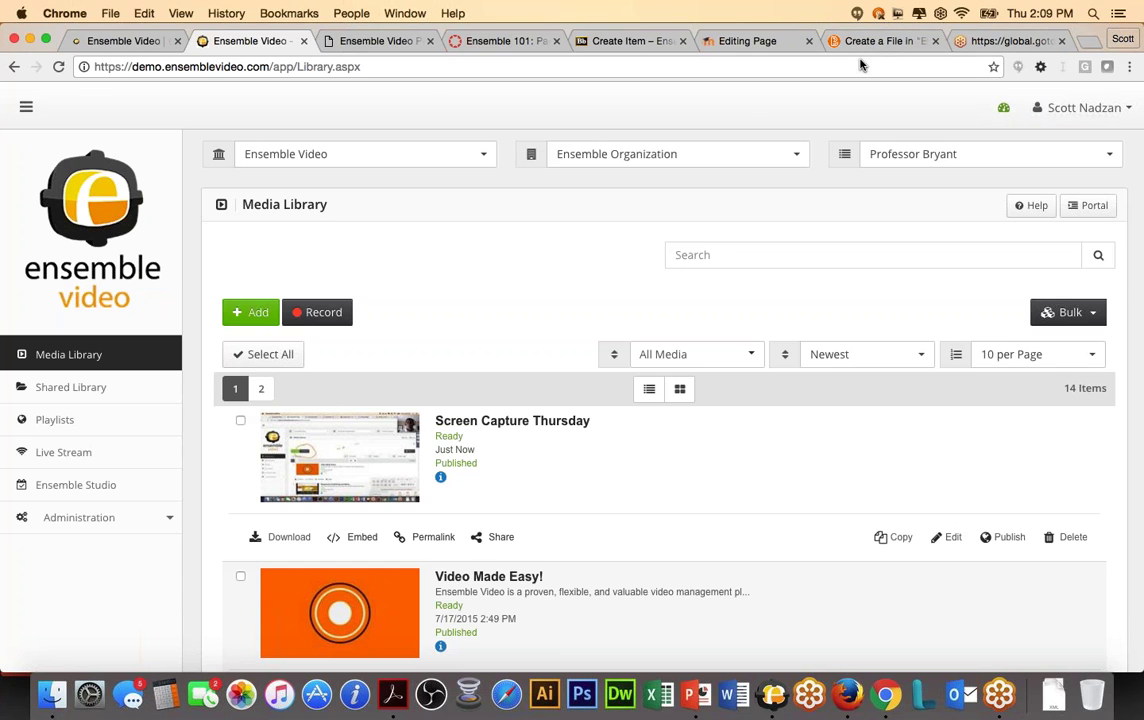
- Look over the portal, Canvas, Blackboard, Moodle and Brightspace tabs, ending on Canvas's page editor
click(384, 42)
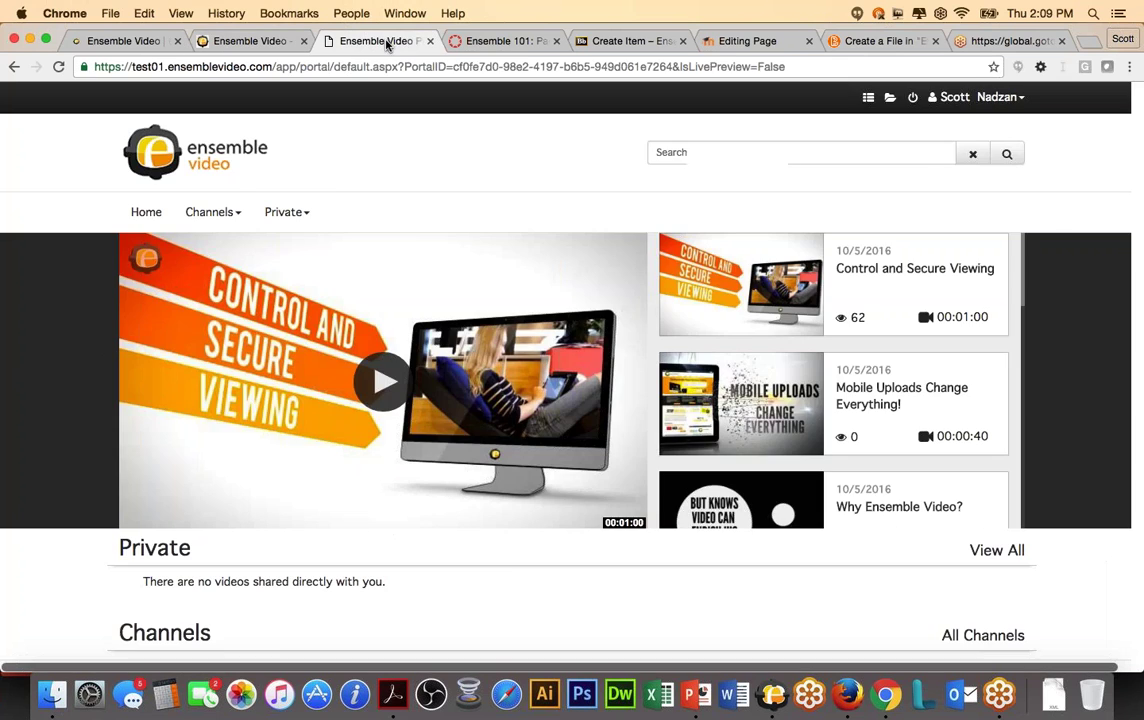
click(504, 44)
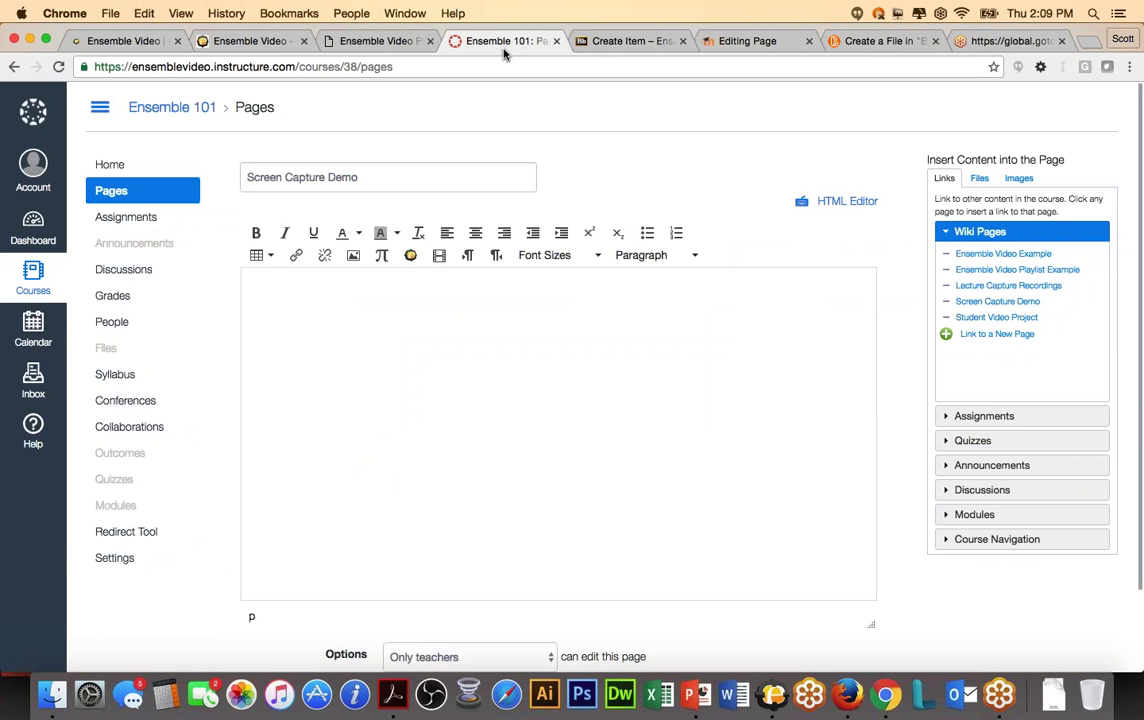
click(605, 42)
click(757, 44)
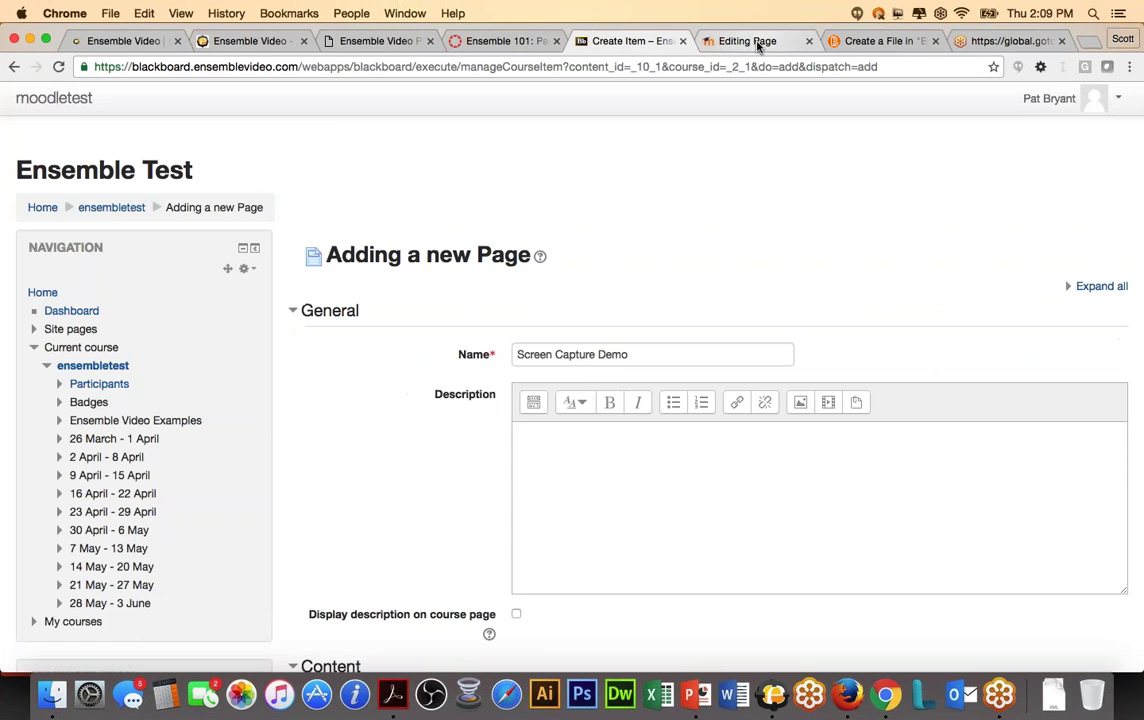
click(863, 44)
click(508, 42)
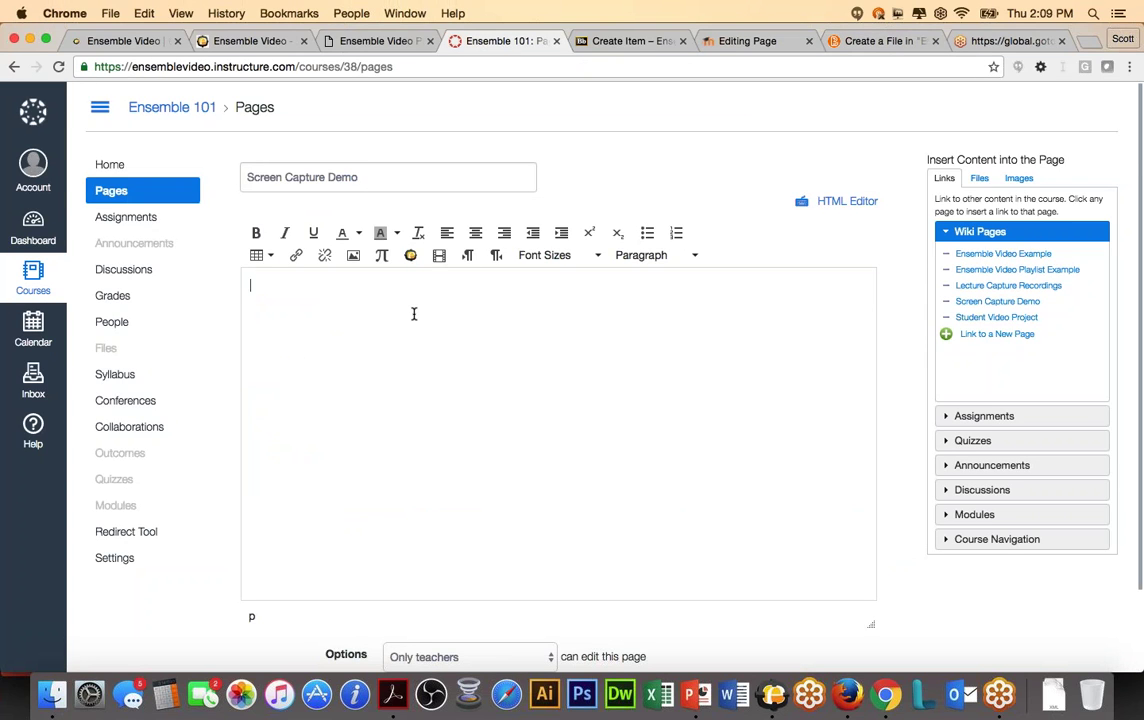
- Open the Ensemble Video embed chooser and scroll through its 14 media results
click(411, 258)
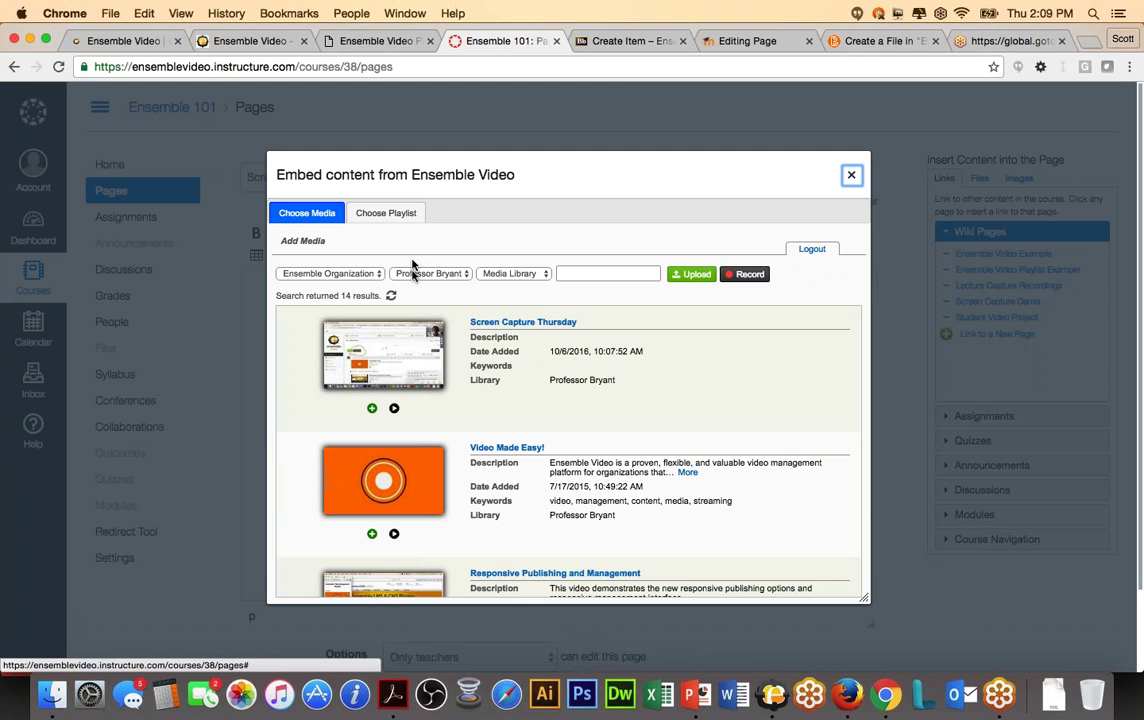
scroll(340, 410, down, 5)
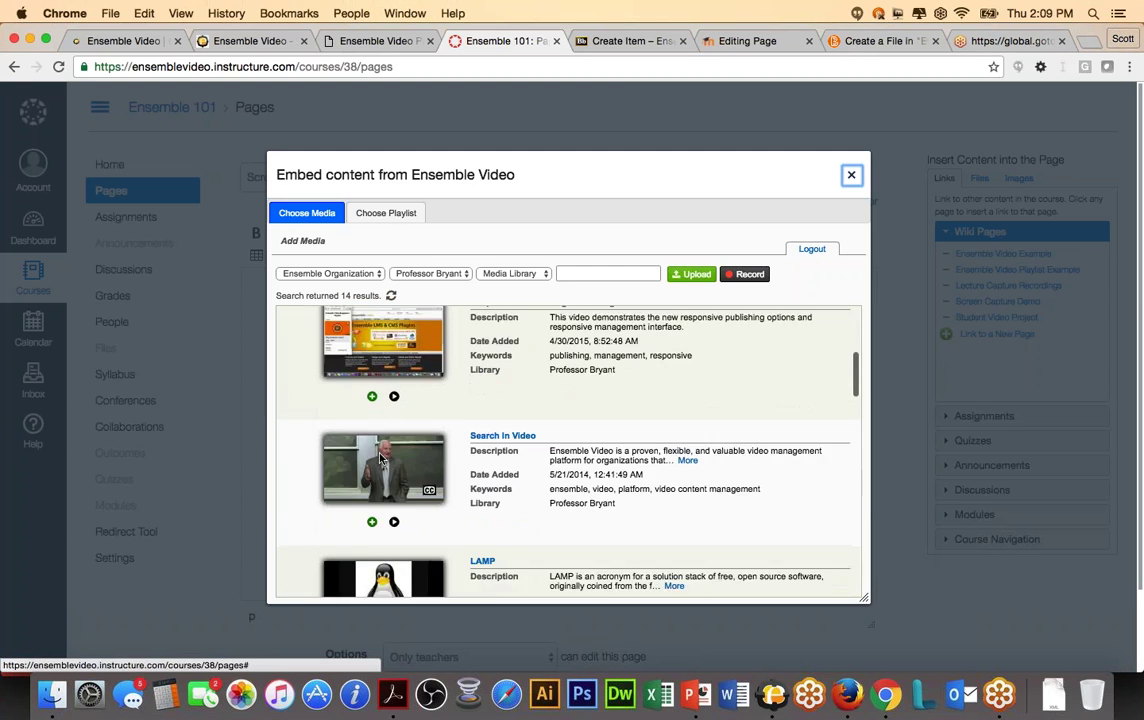
scroll(380, 458, down, 5)
scroll(380, 458, up, 10)
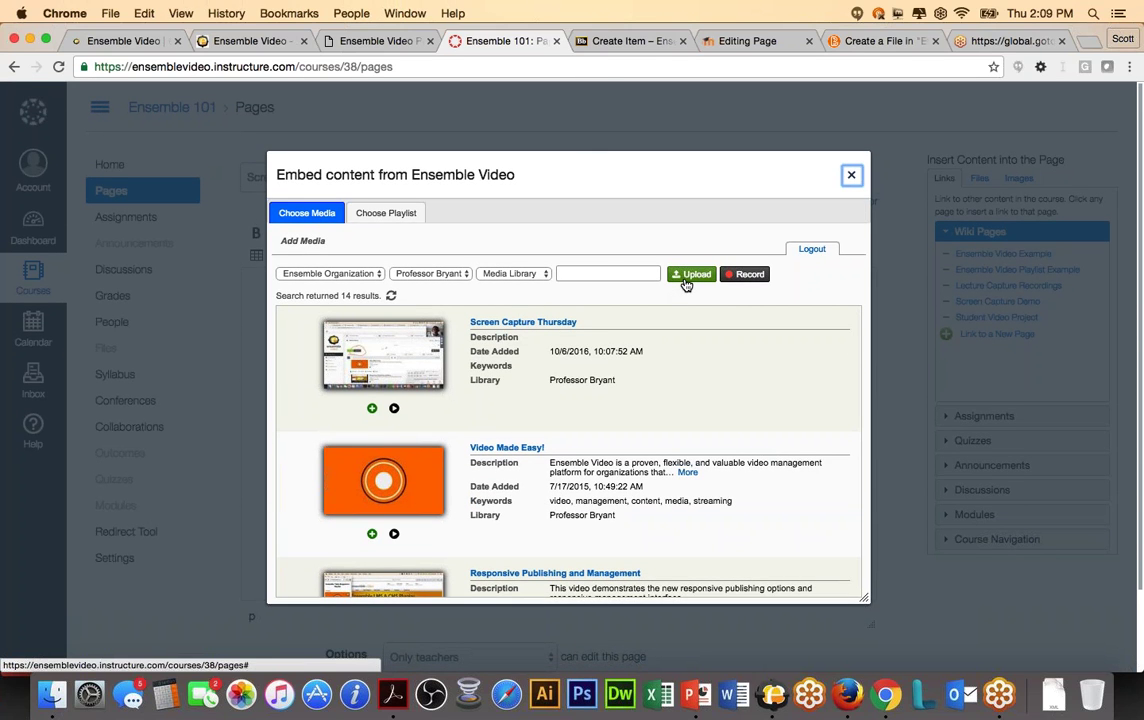
- Launch Anthem from the embed window and start a full-screen, screen-only recording
click(750, 278)
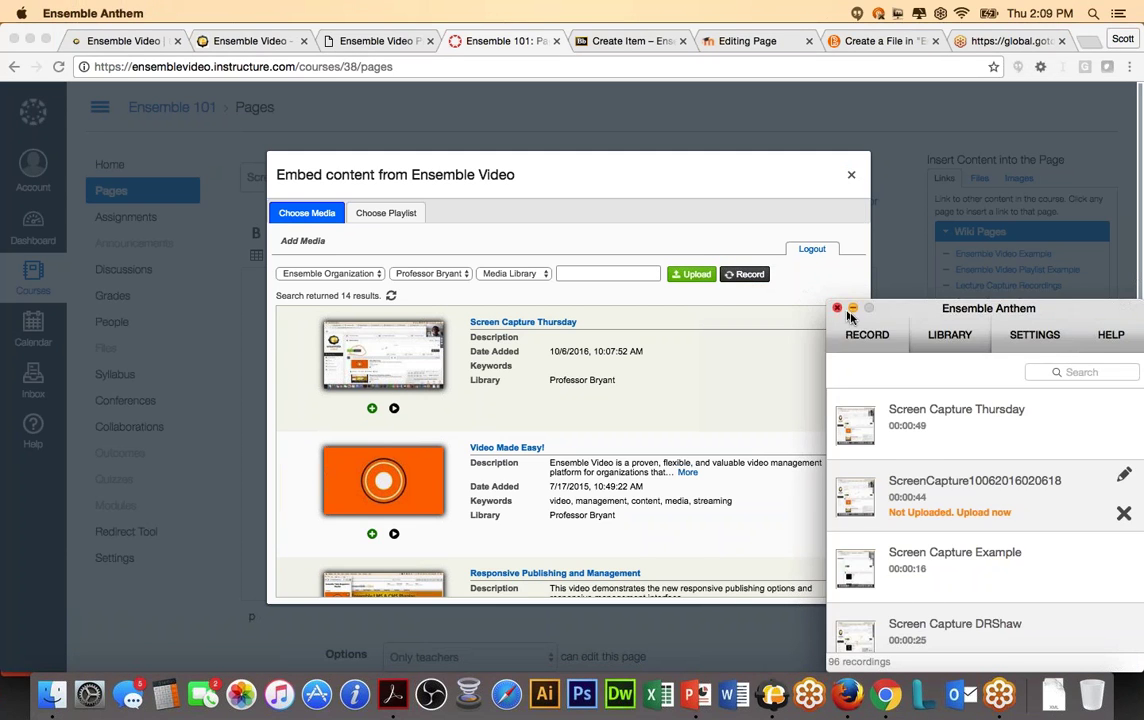
click(856, 335)
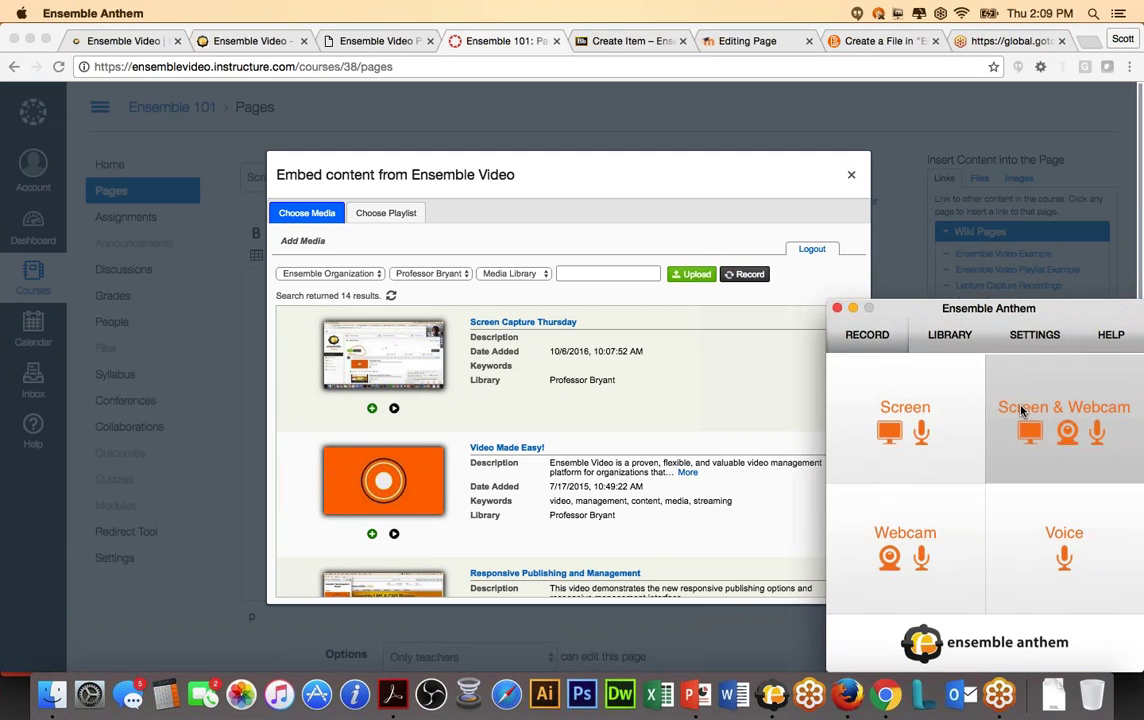
click(938, 424)
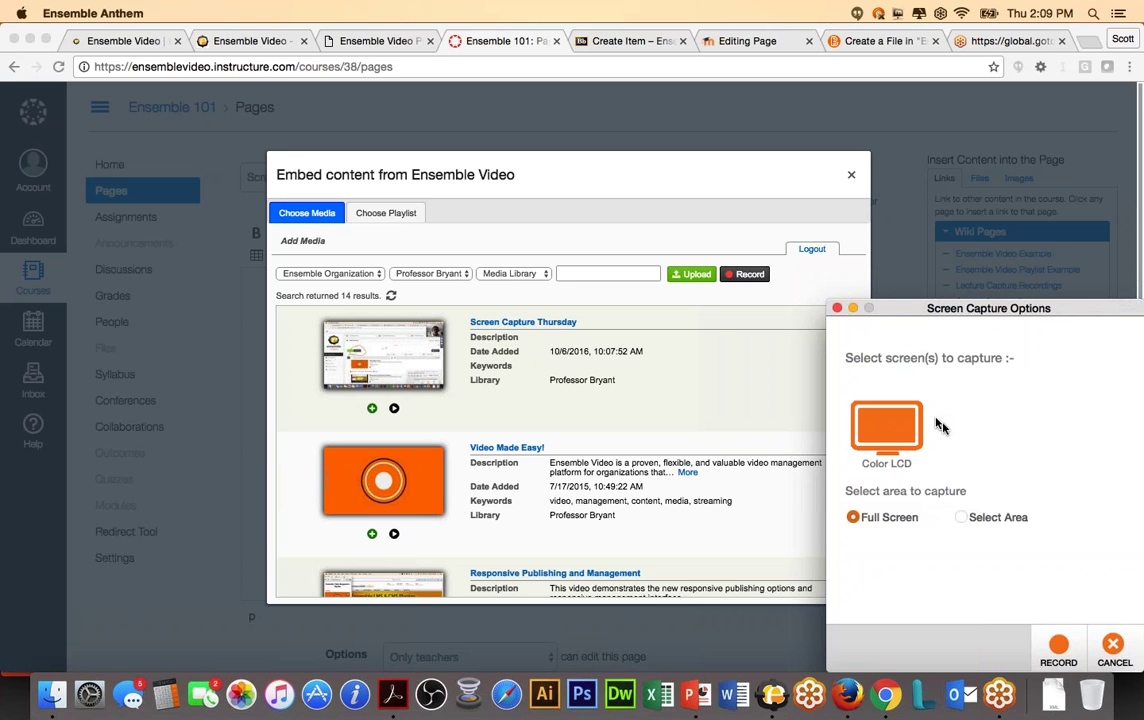
click(1058, 648)
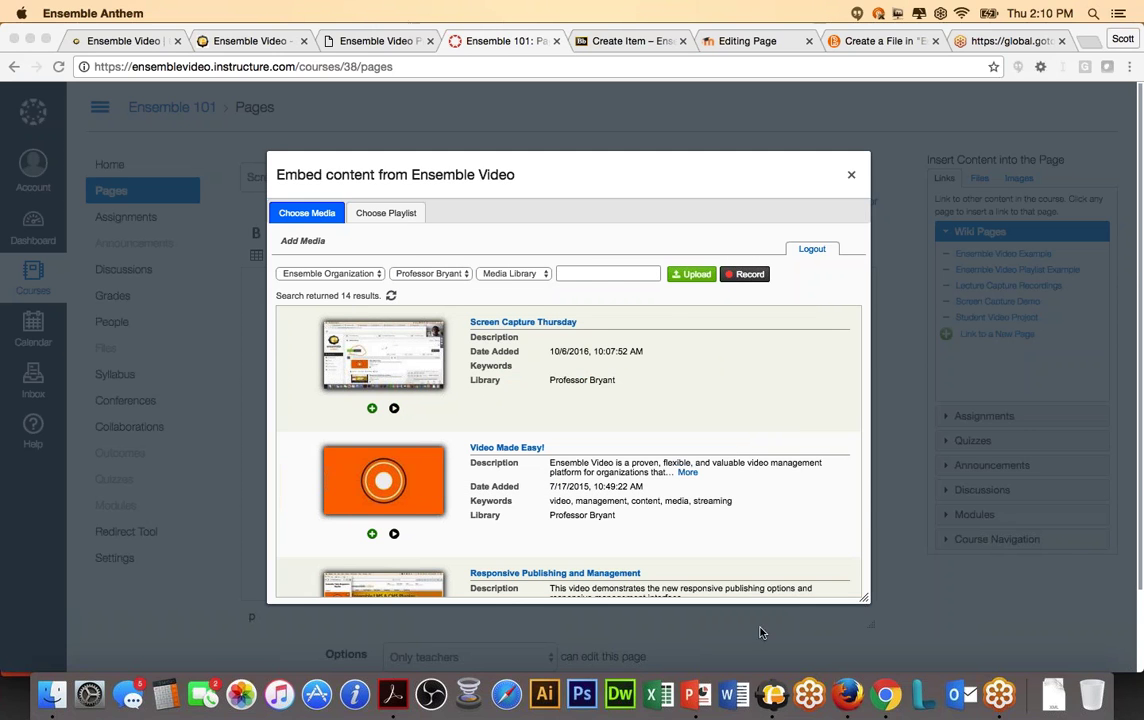
- While recording, draw an orange underline and circle, then show the embed dialog's playlists
click(772, 694)
click(945, 645)
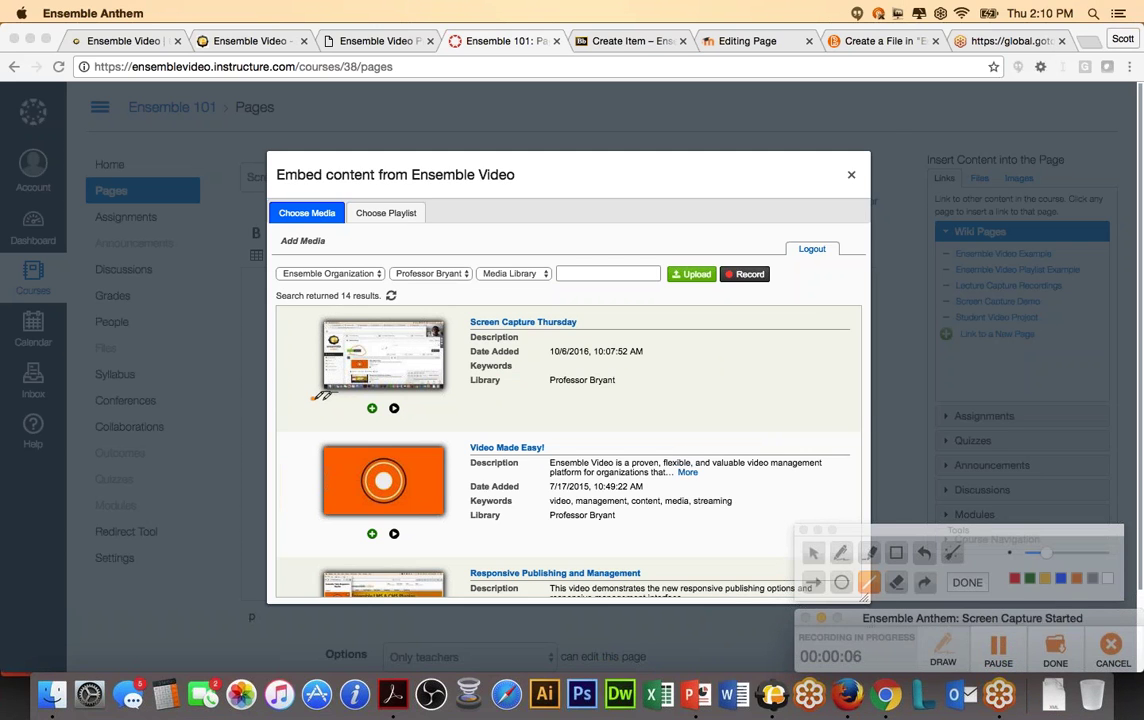
drag(314, 398, 366, 403)
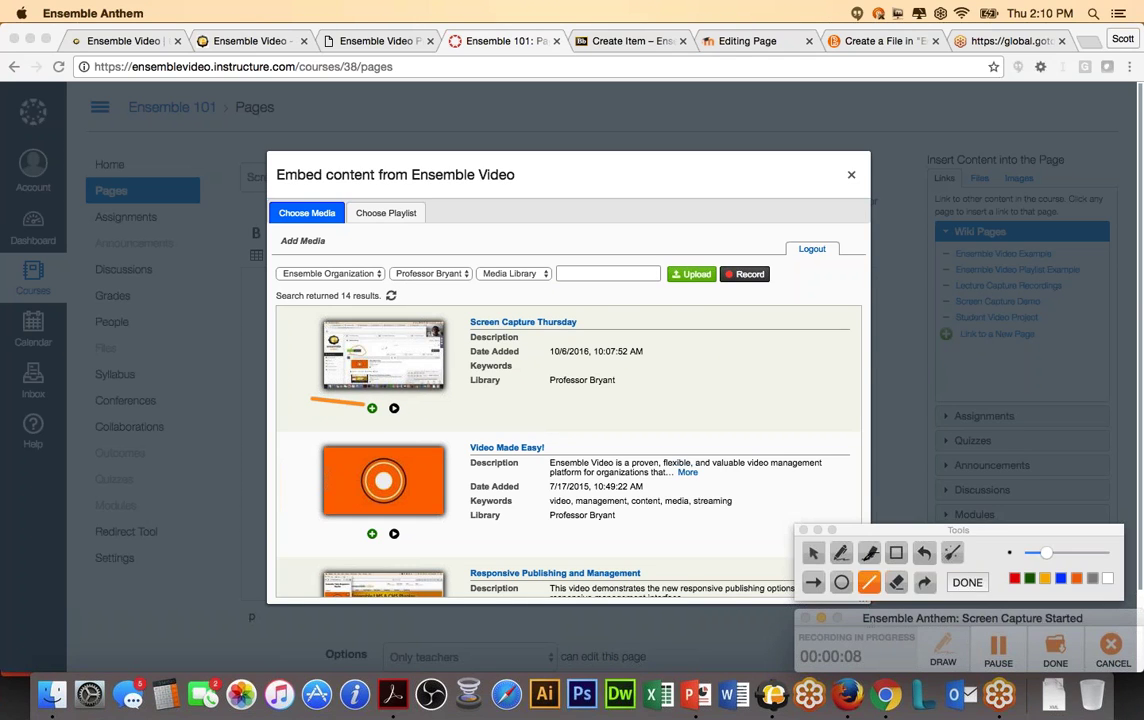
click(841, 582)
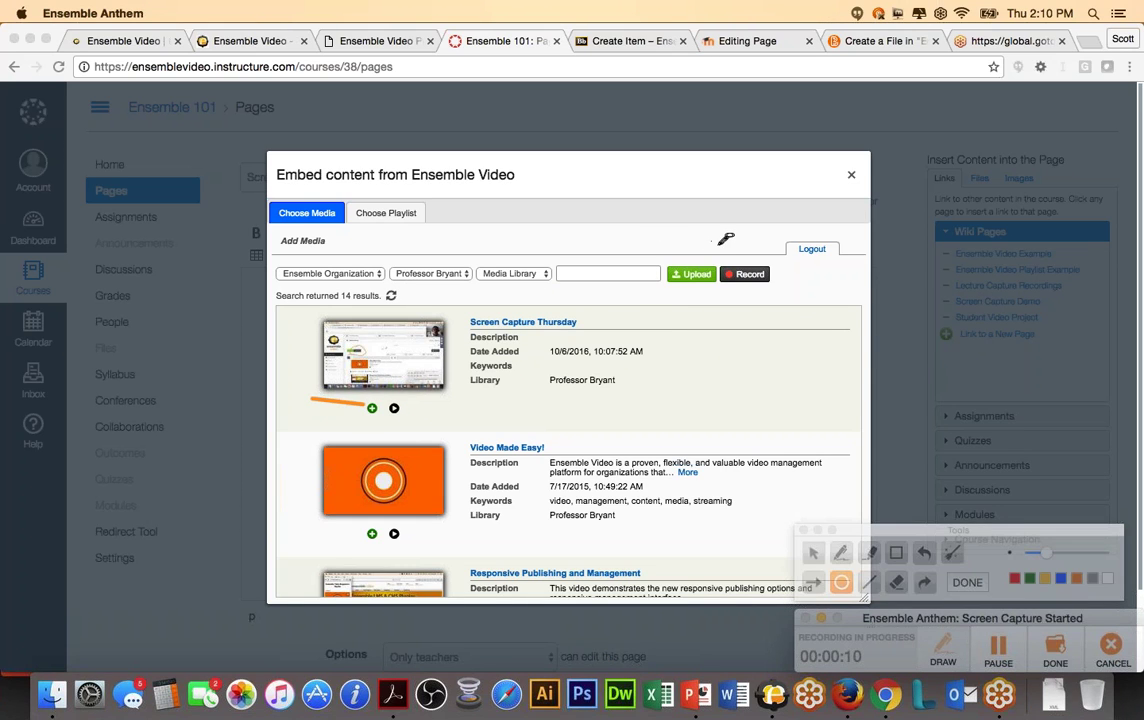
drag(723, 238, 795, 308)
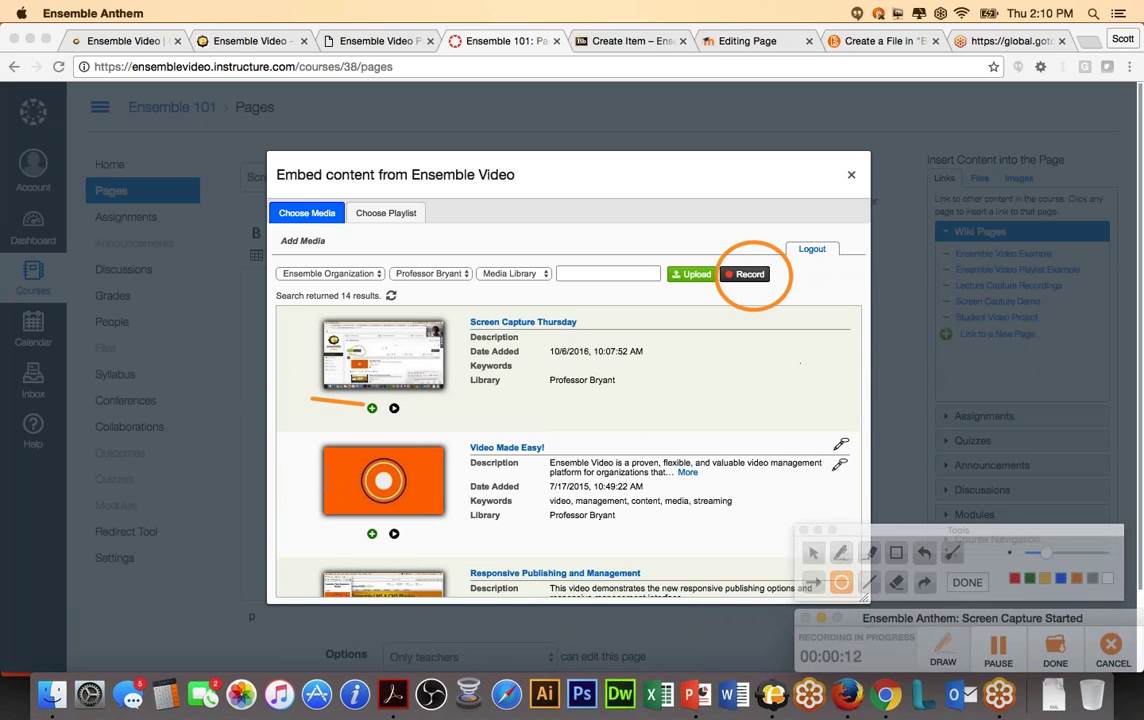
click(813, 552)
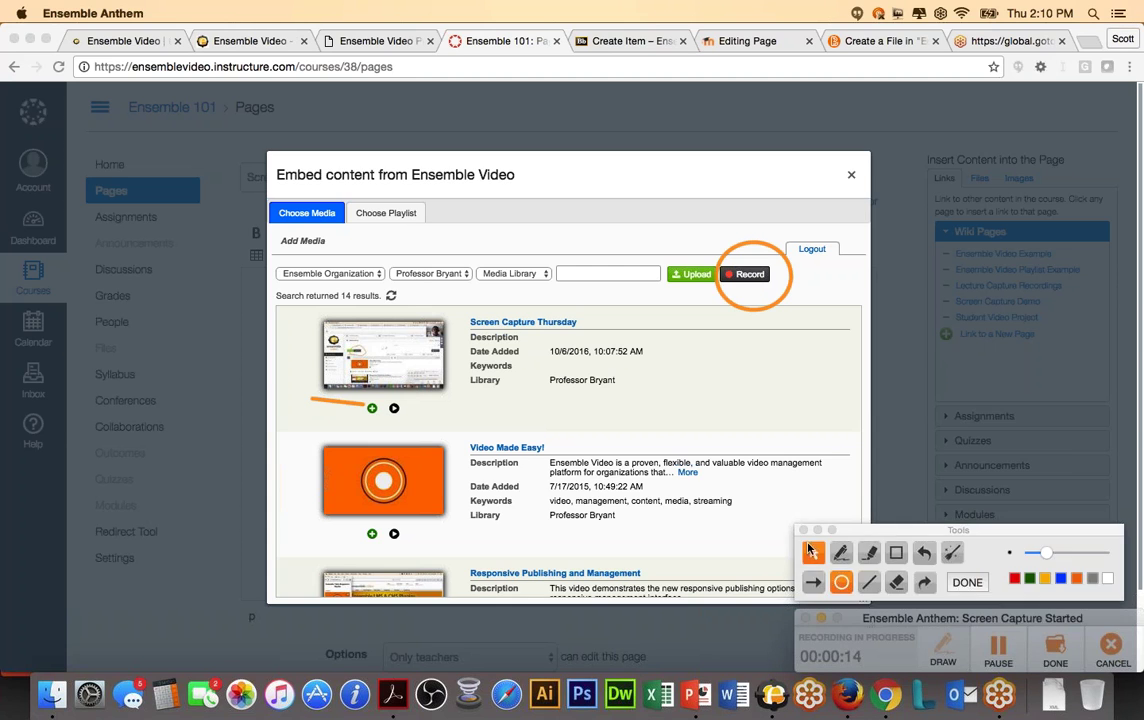
click(389, 218)
click(389, 218)
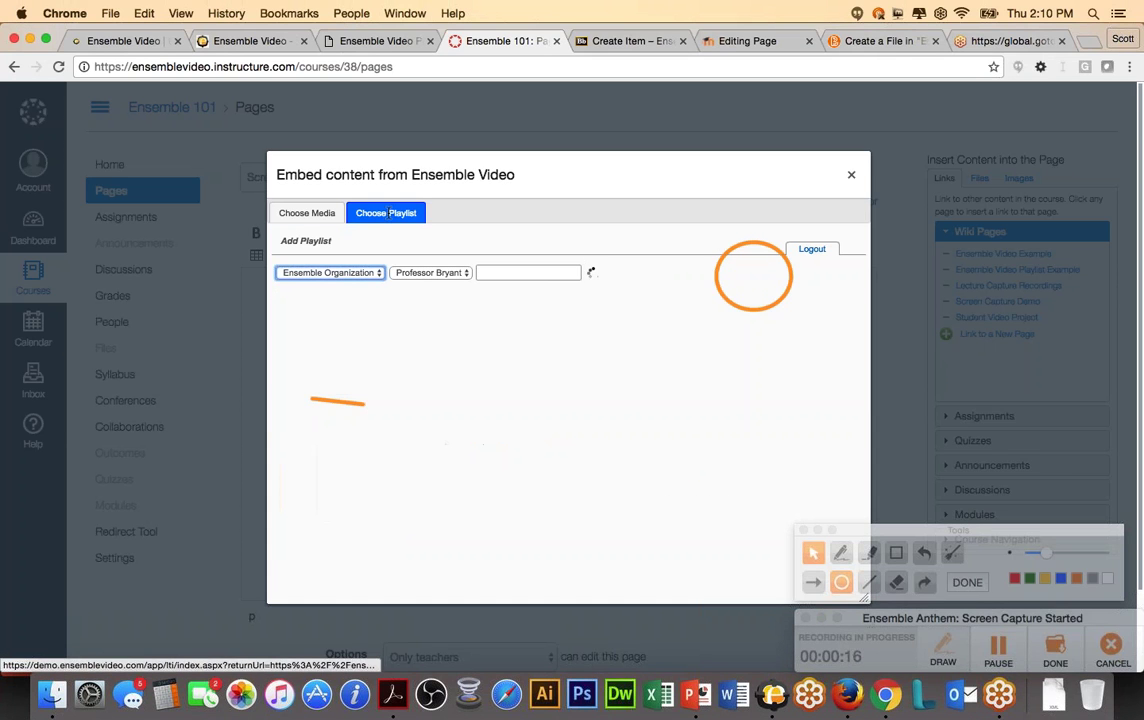
- Clear the annotations, highlight the playlist search field in blue, and stop recording
click(953, 555)
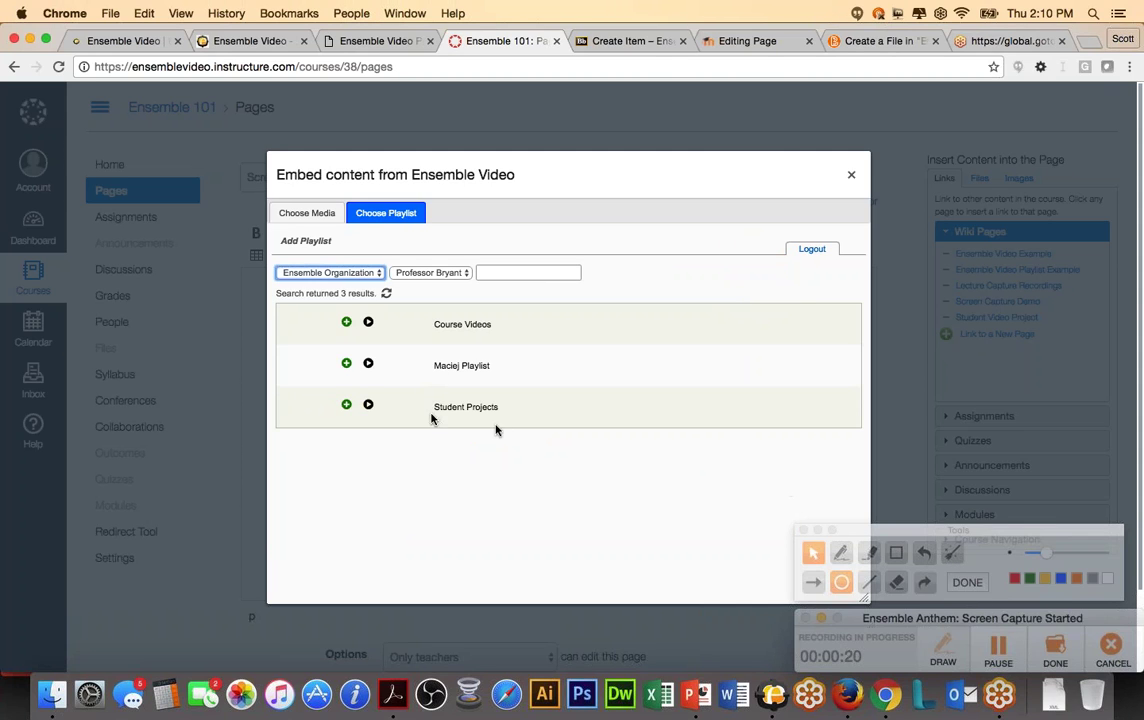
click(869, 556)
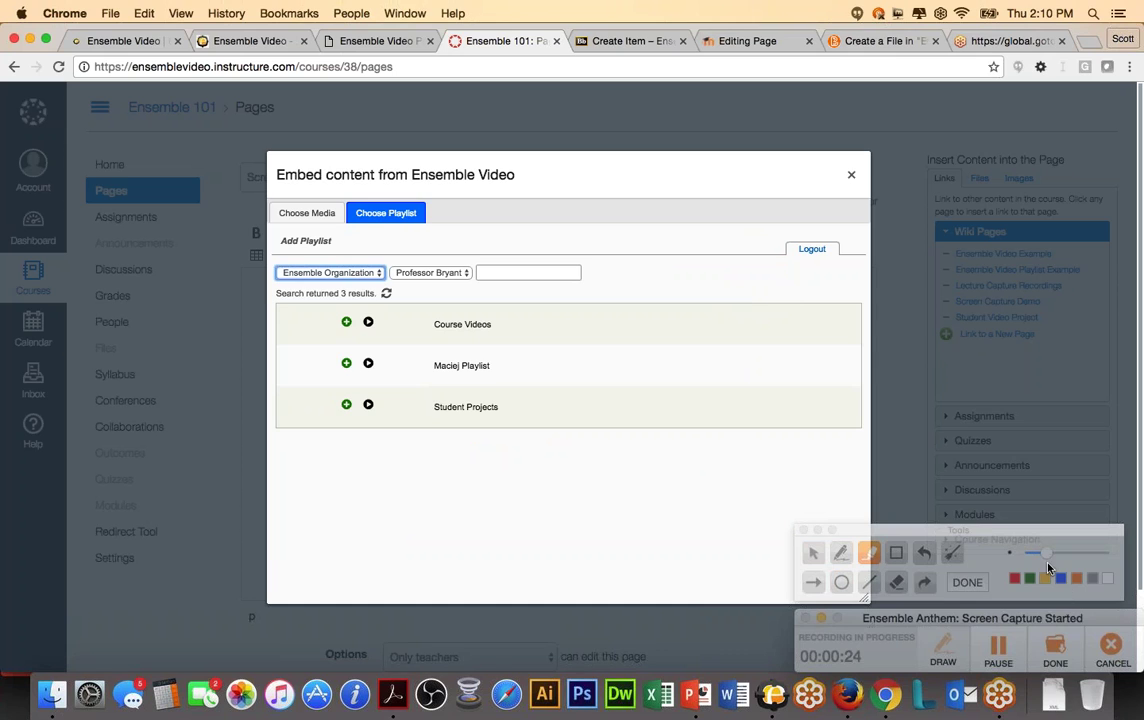
drag(1055, 557, 1068, 553)
mouse_move(485, 279)
mouse_down()
mouse_move(587, 284)
mouse_move(478, 278)
mouse_up()
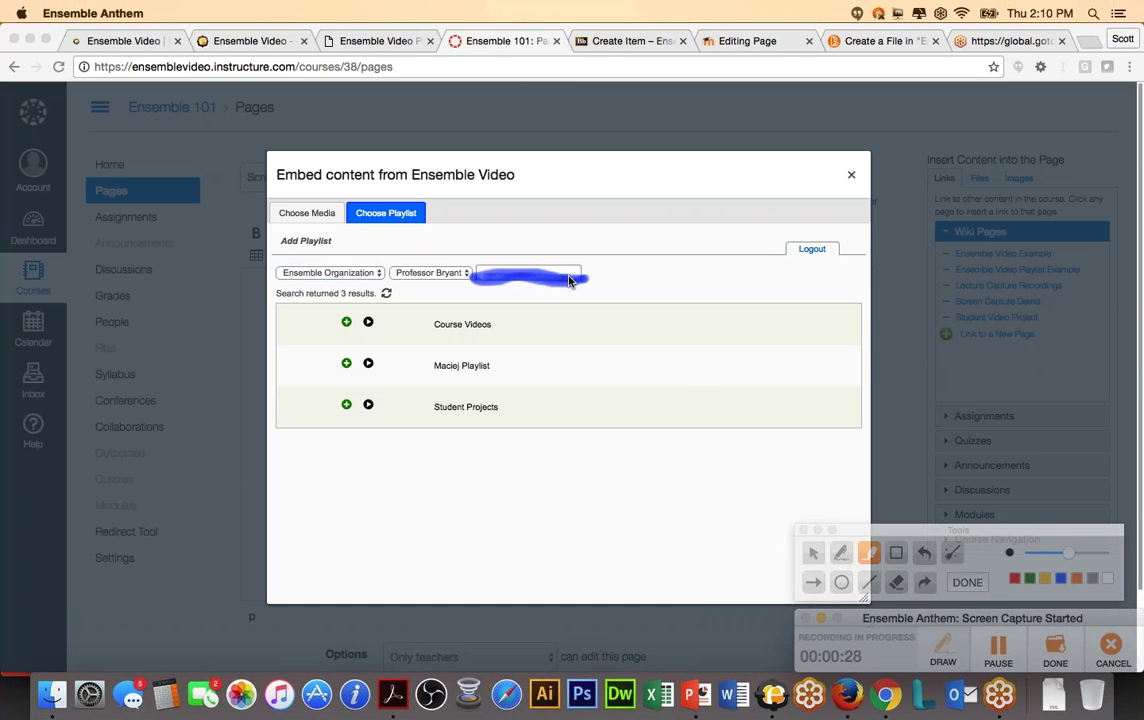
click(973, 580)
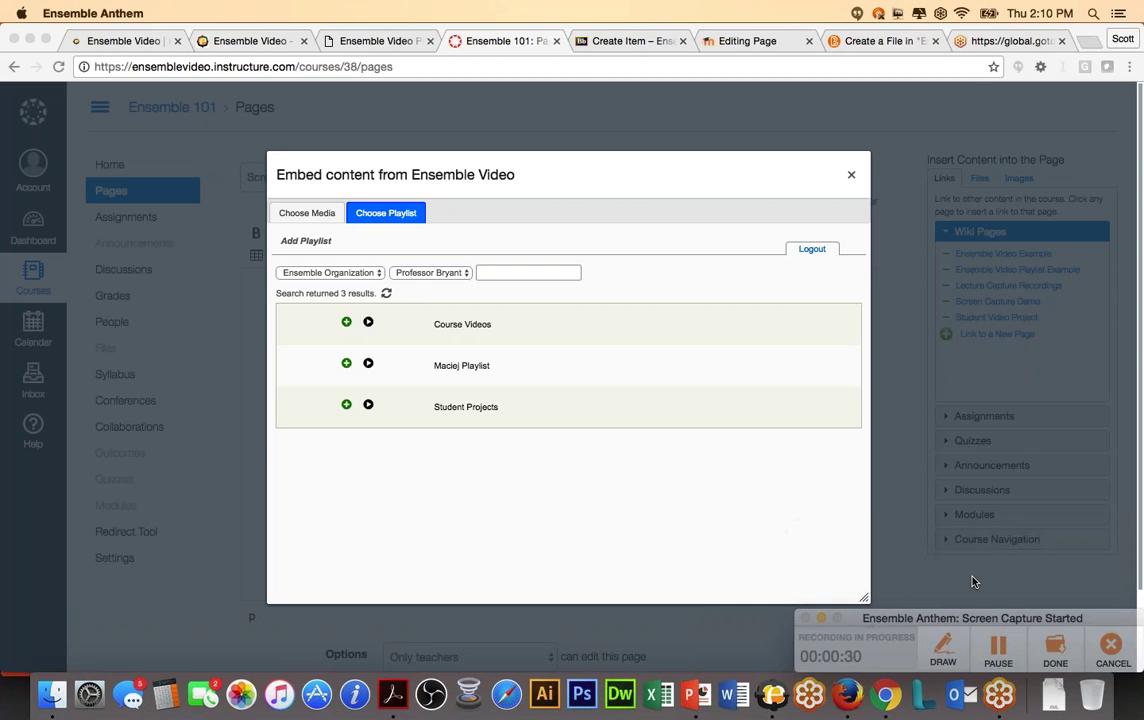
click(1052, 648)
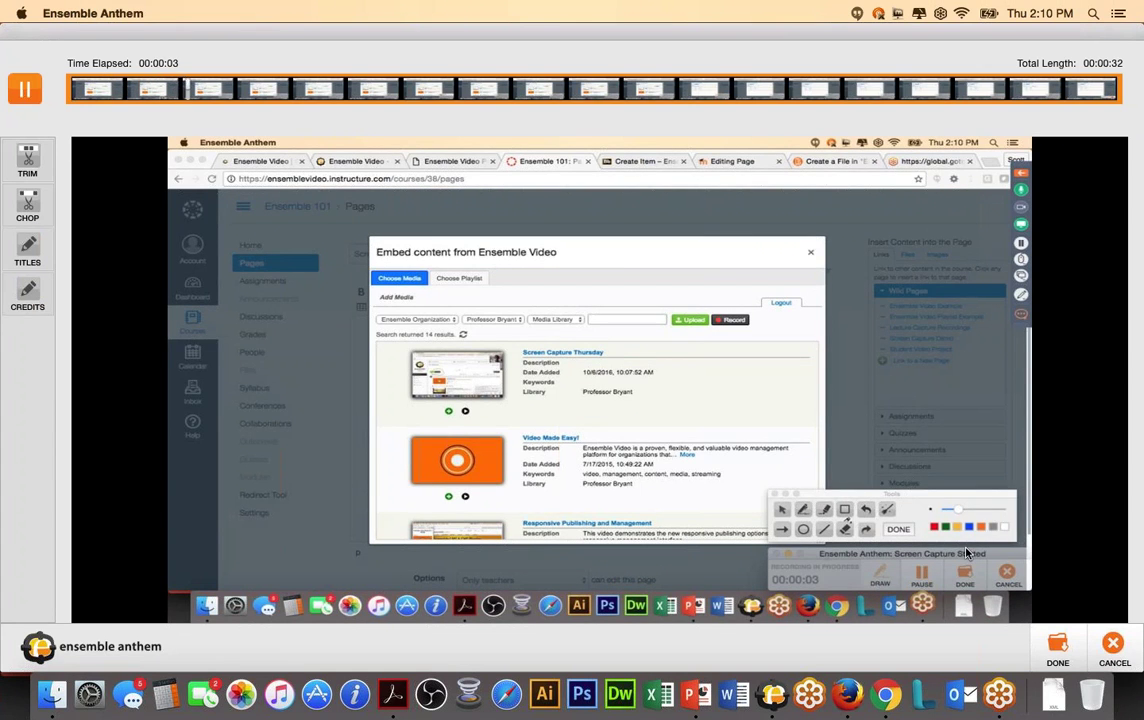
- Title the recording 'Screen Capture Thursday Two' and upload it to Ensemble
click(1057, 648)
text(S)
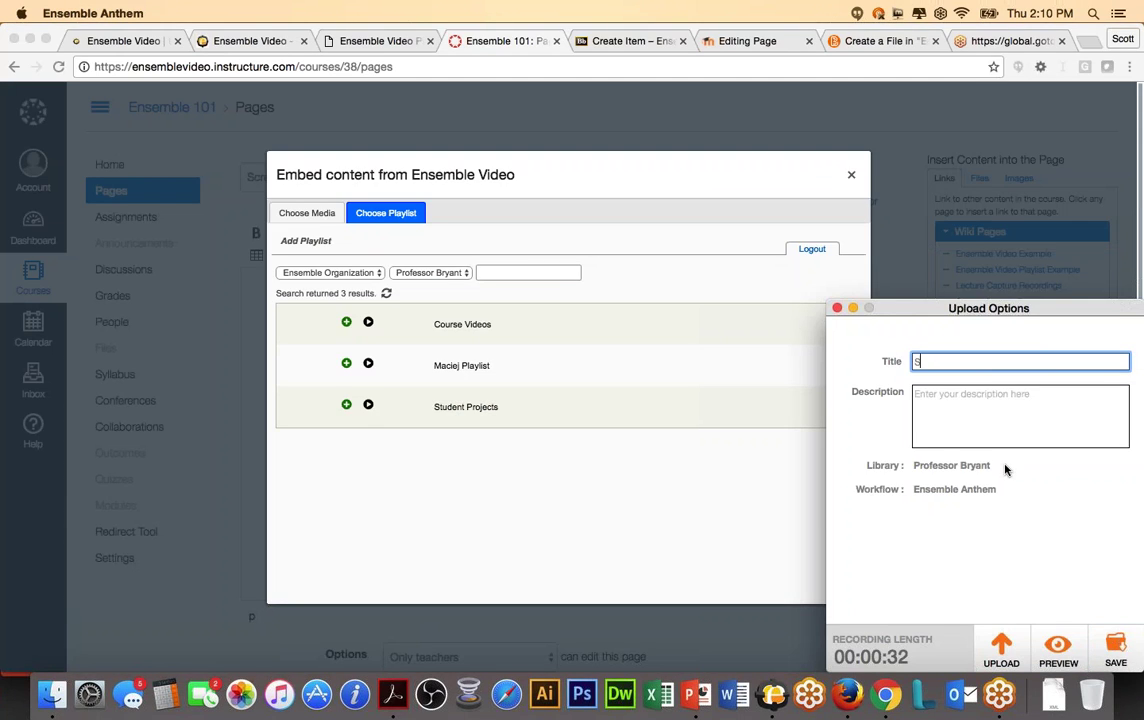
text(creen Capture Thursday Two)
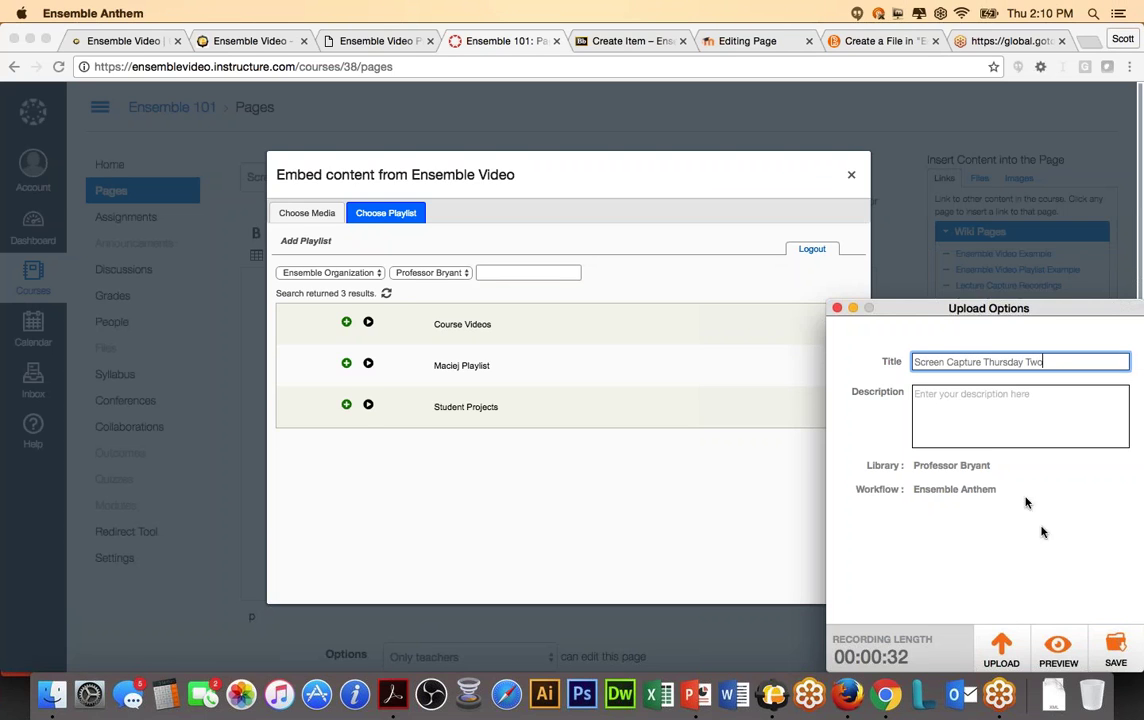
click(1001, 650)
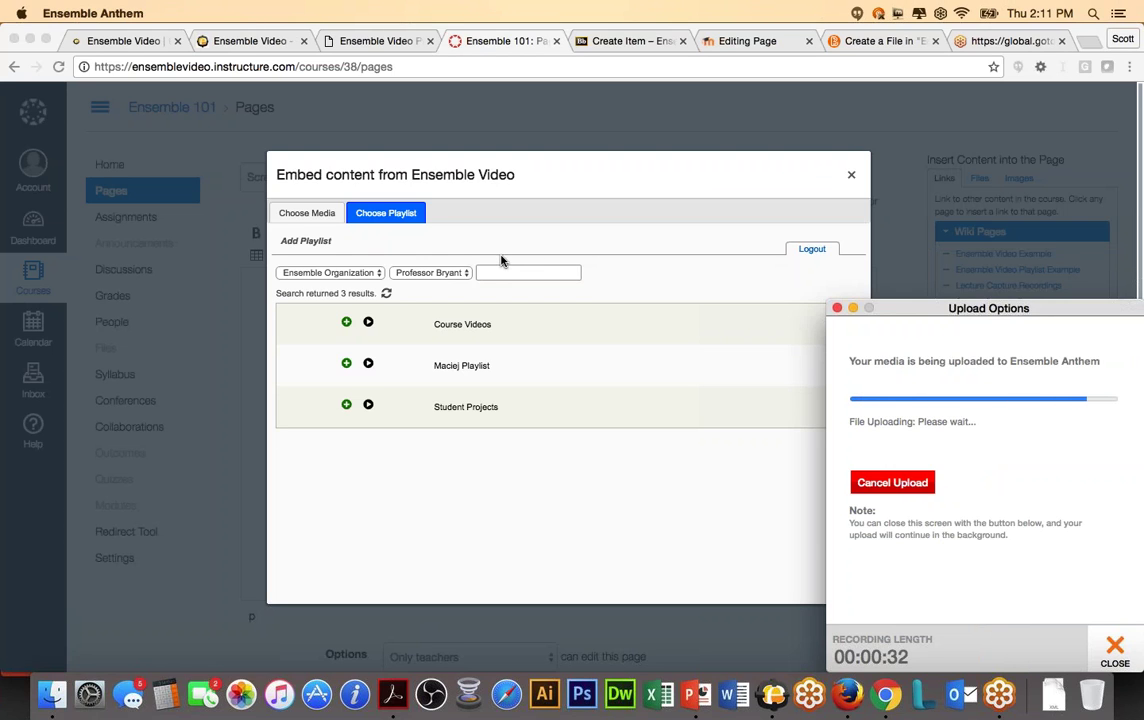
click(319, 214)
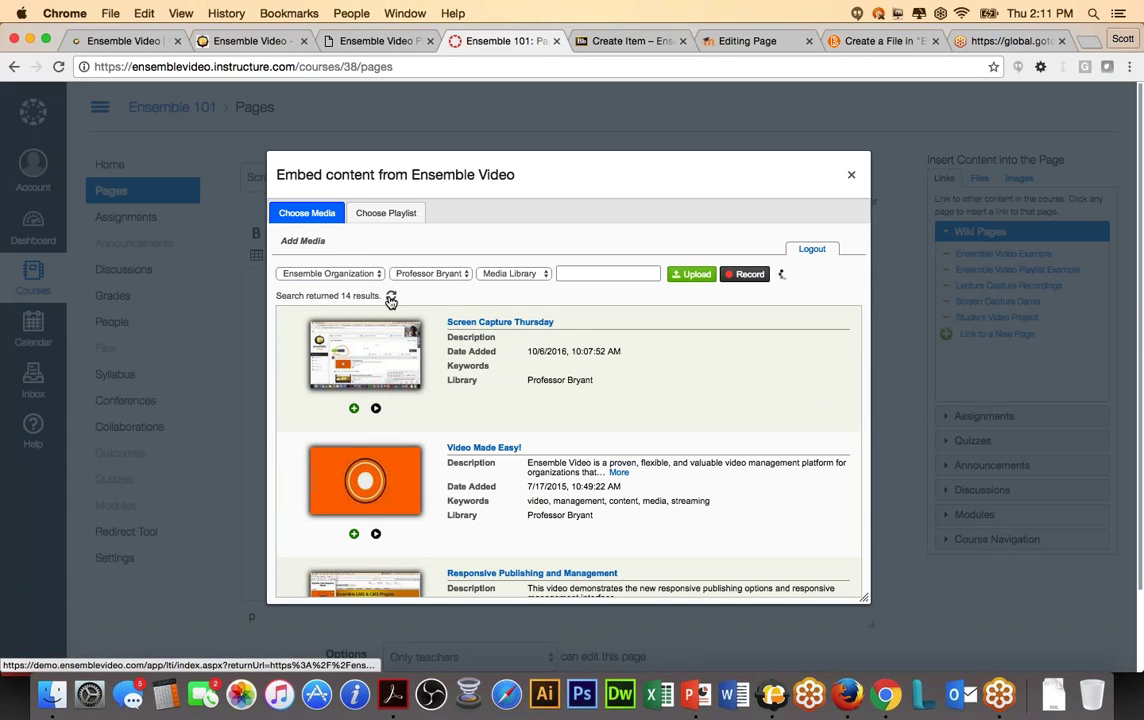
- Refresh the media list to show 15 results led by Screen Capture Thursday Two
click(391, 298)
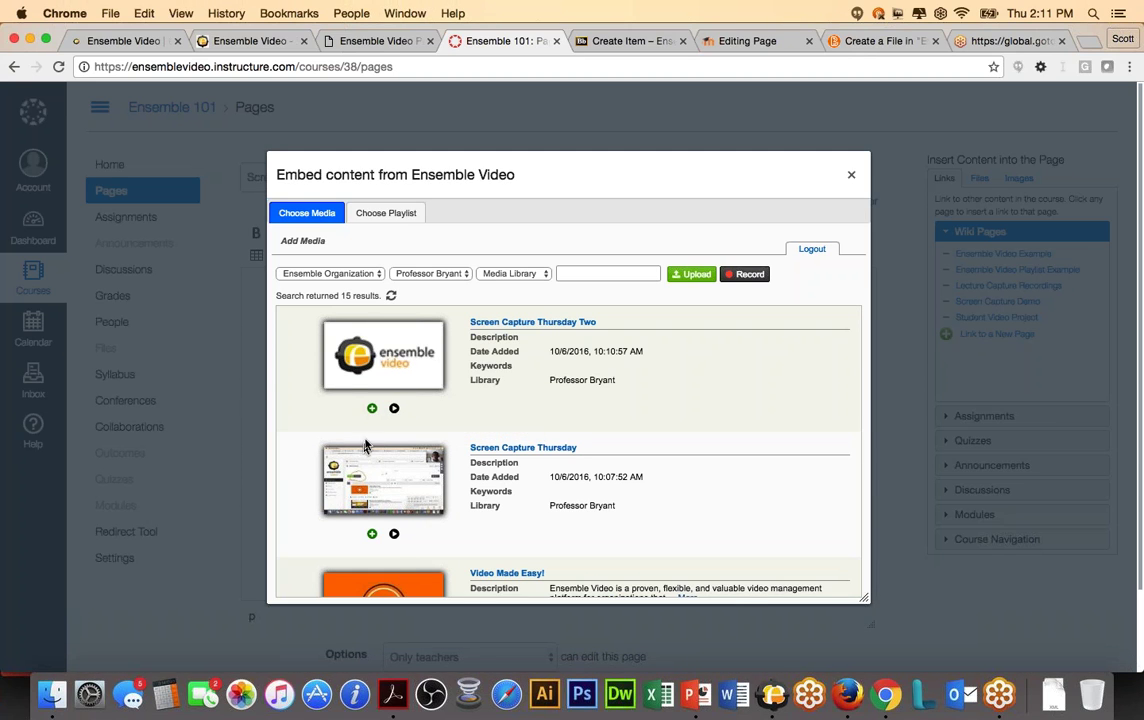
scroll(366, 443, down, 2)
scroll(368, 440, up, 2)
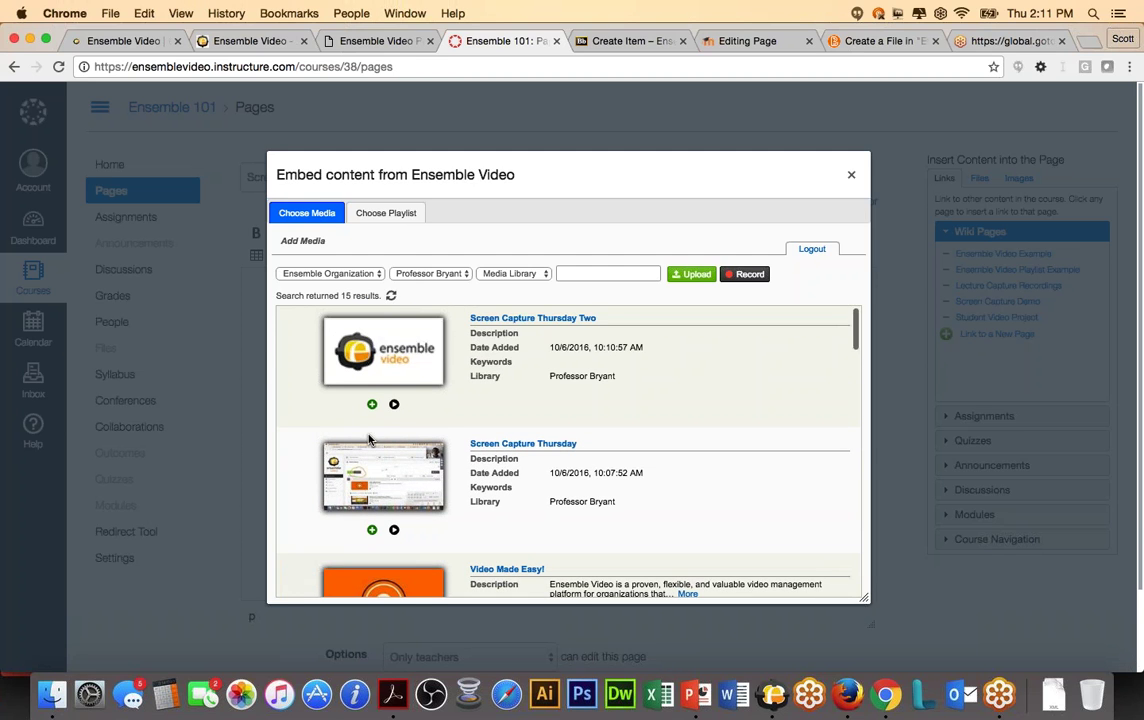
scroll(368, 440, down, 2)
scroll(372, 434, up, 2)
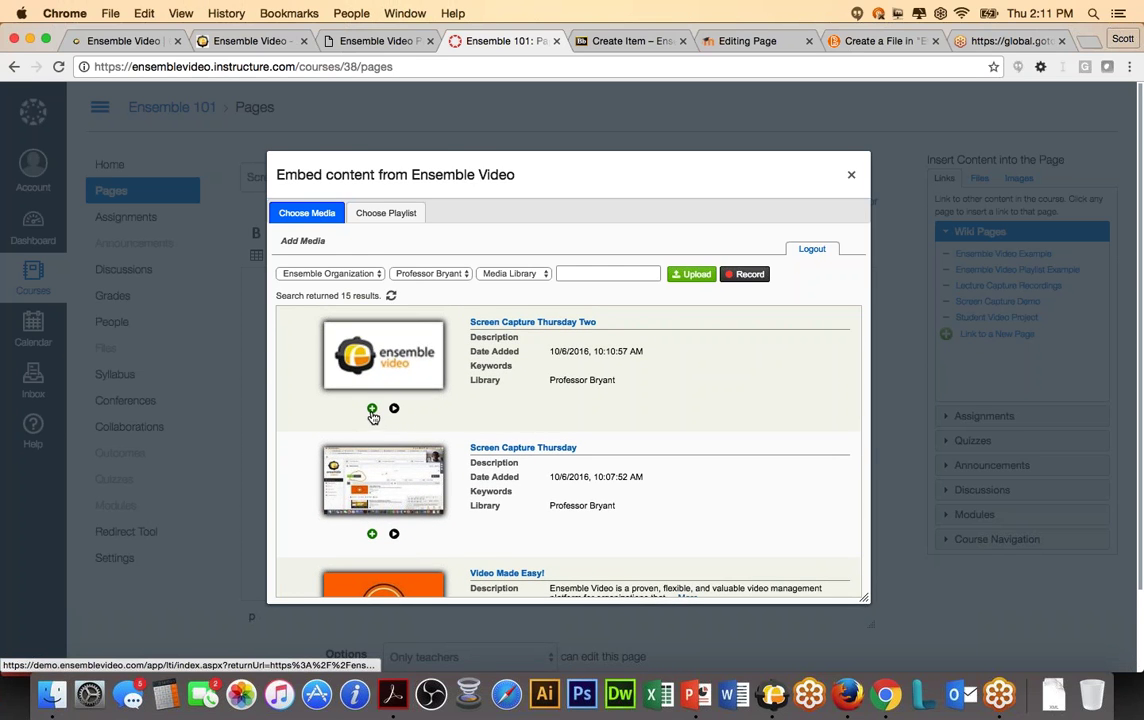
- Choose Screen Capture Thursday Two, keep the 640x360 player size, and save the embed
click(372, 409)
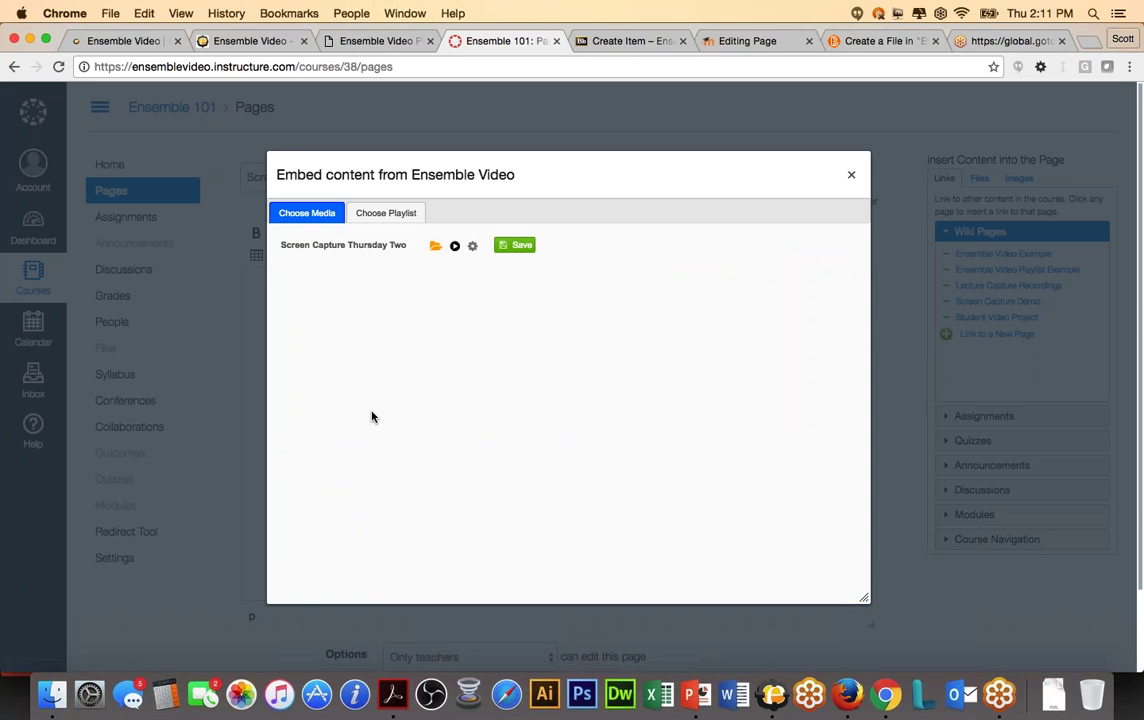
click(474, 249)
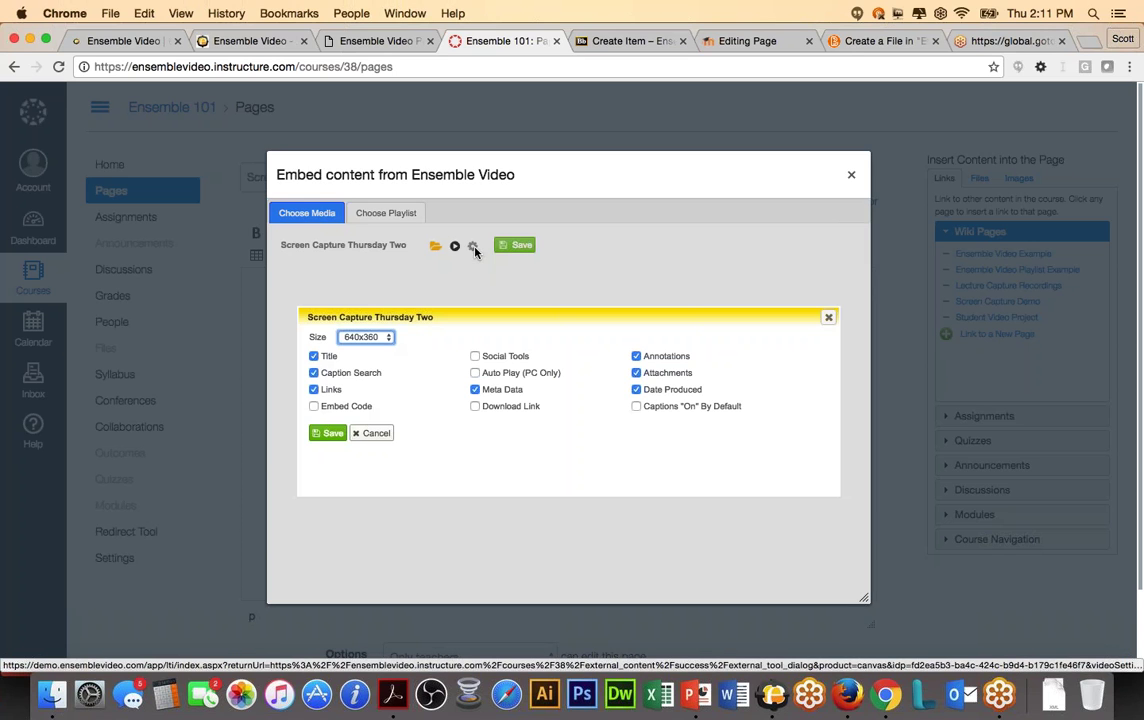
click(376, 338)
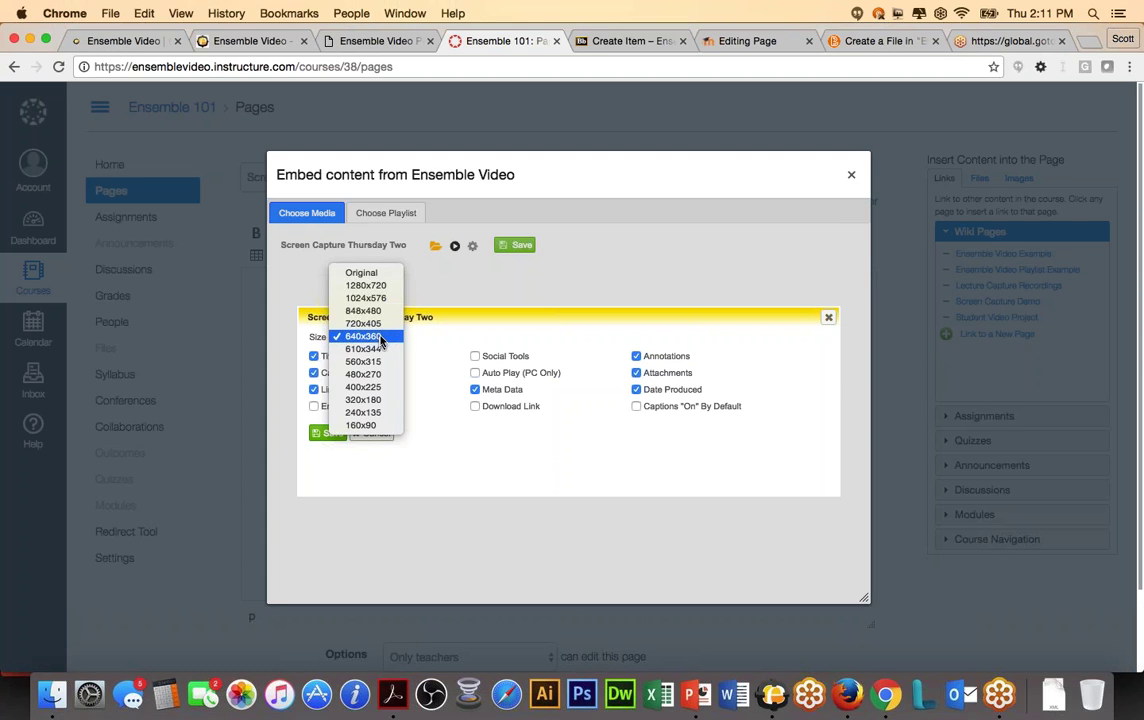
click(452, 336)
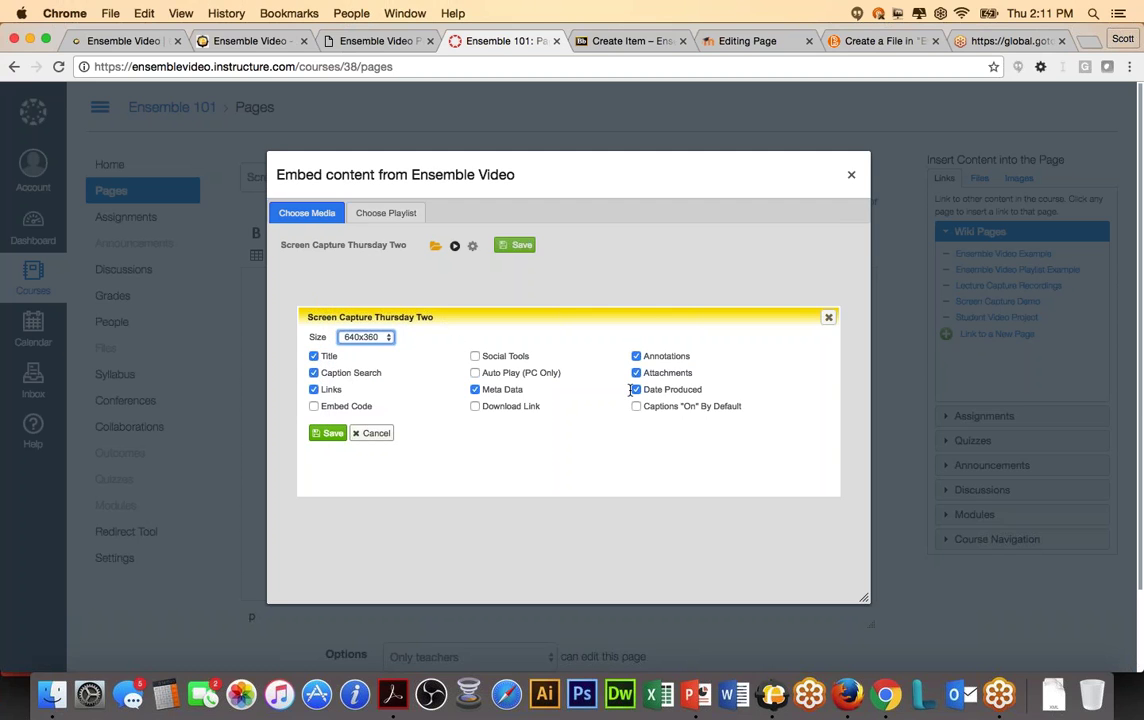
click(373, 436)
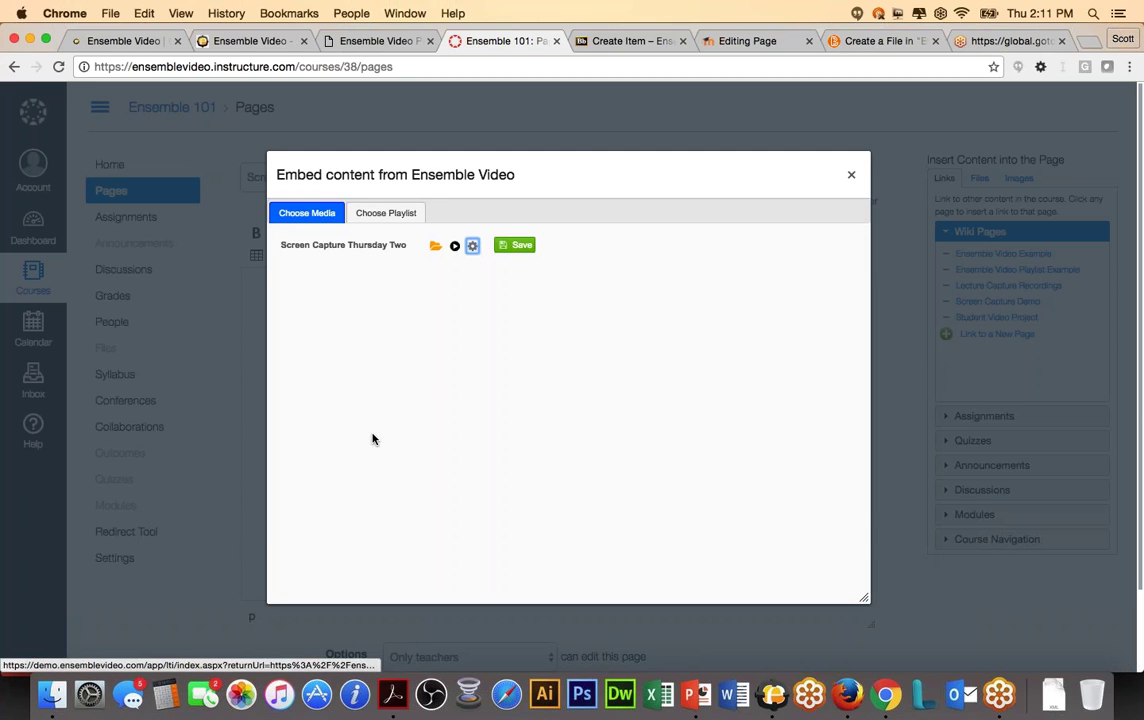
click(518, 248)
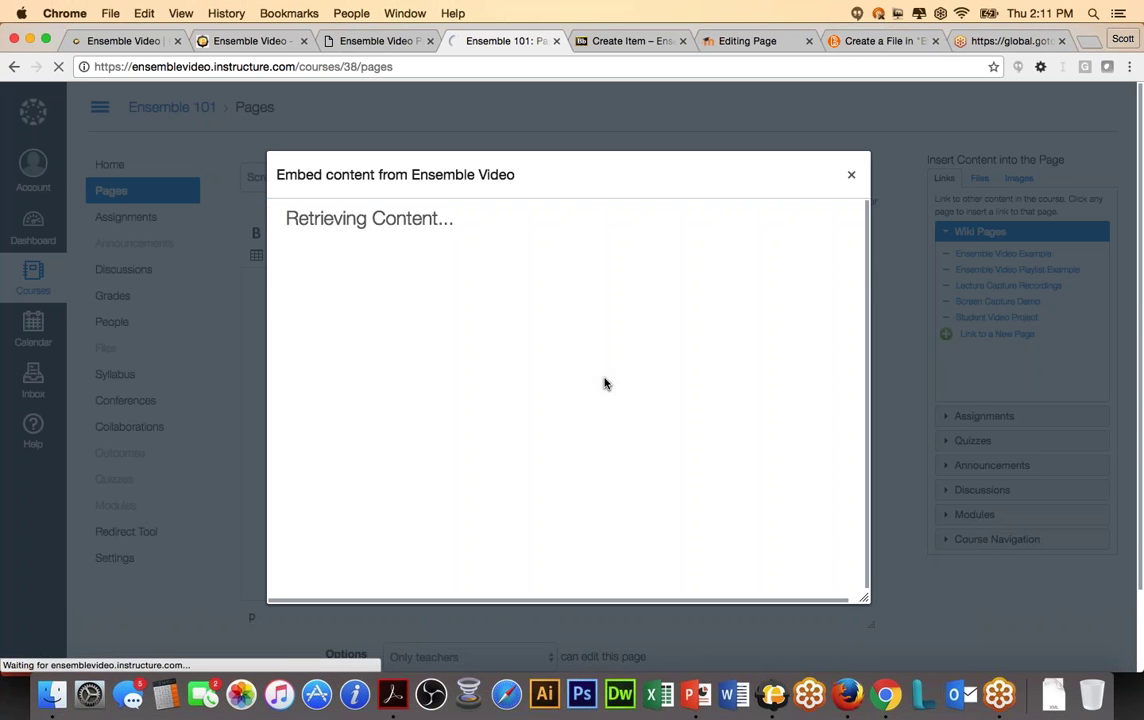
- Save and publish the Screen Capture Demo page with the embedded video
scroll(840, 622, down, 5)
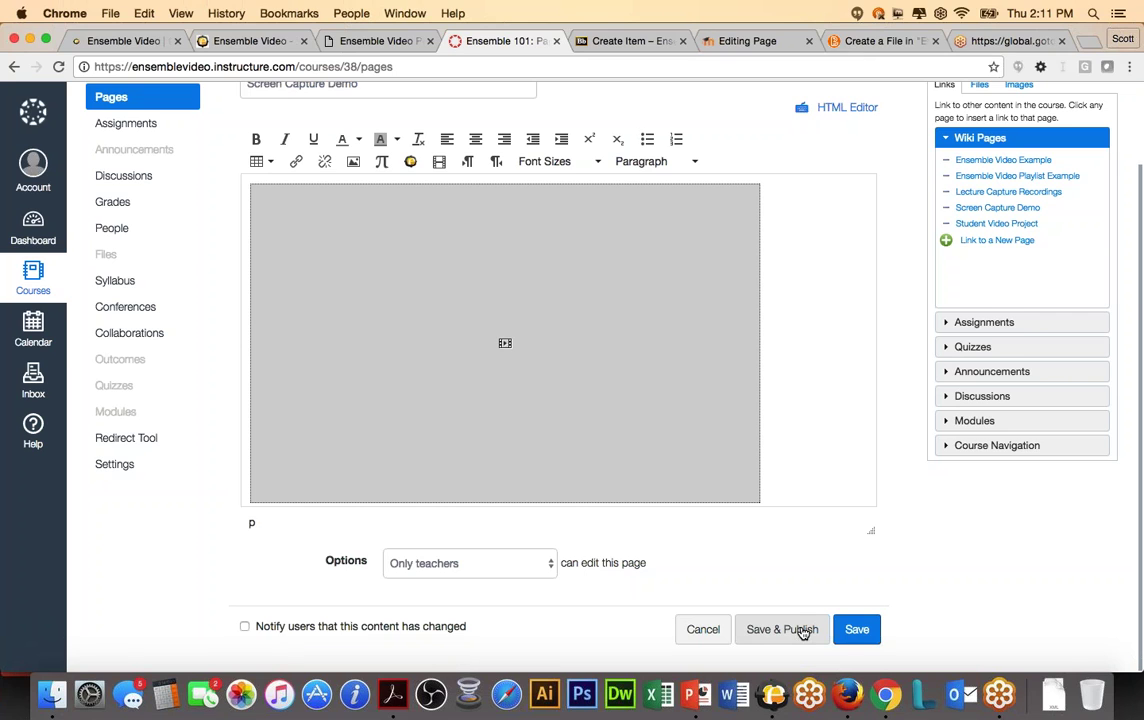
click(802, 630)
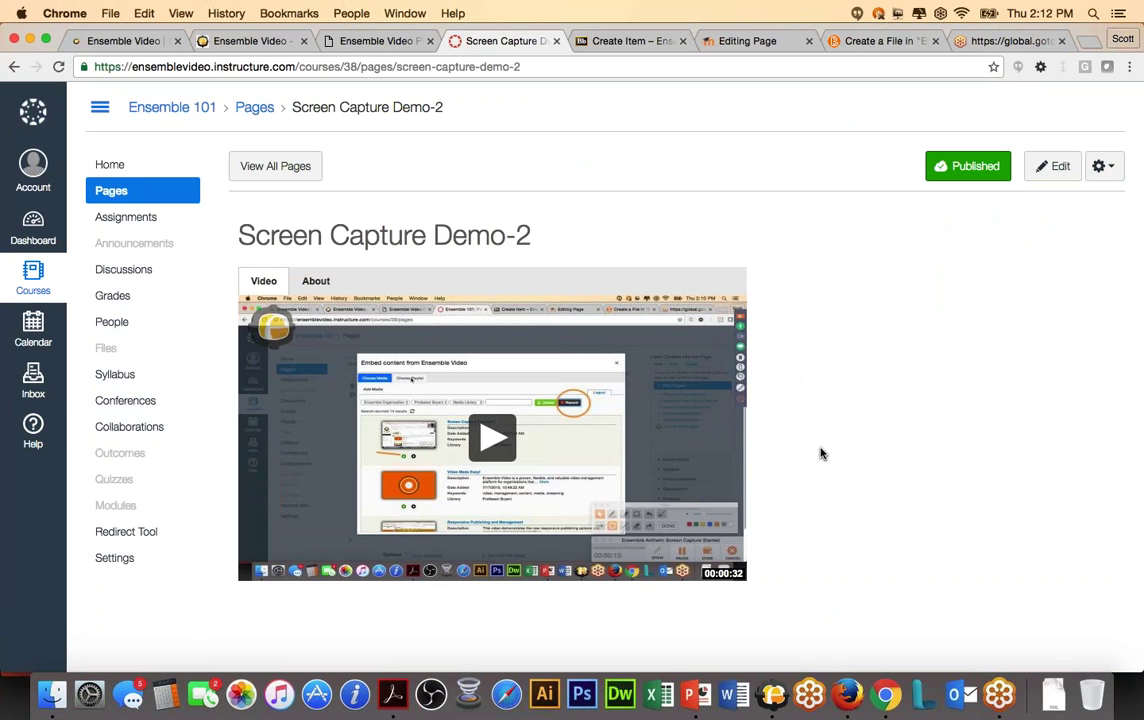
- Play the embedded Screen Capture Demo-2 video to 0:09, briefly viewing it full screen
click(492, 438)
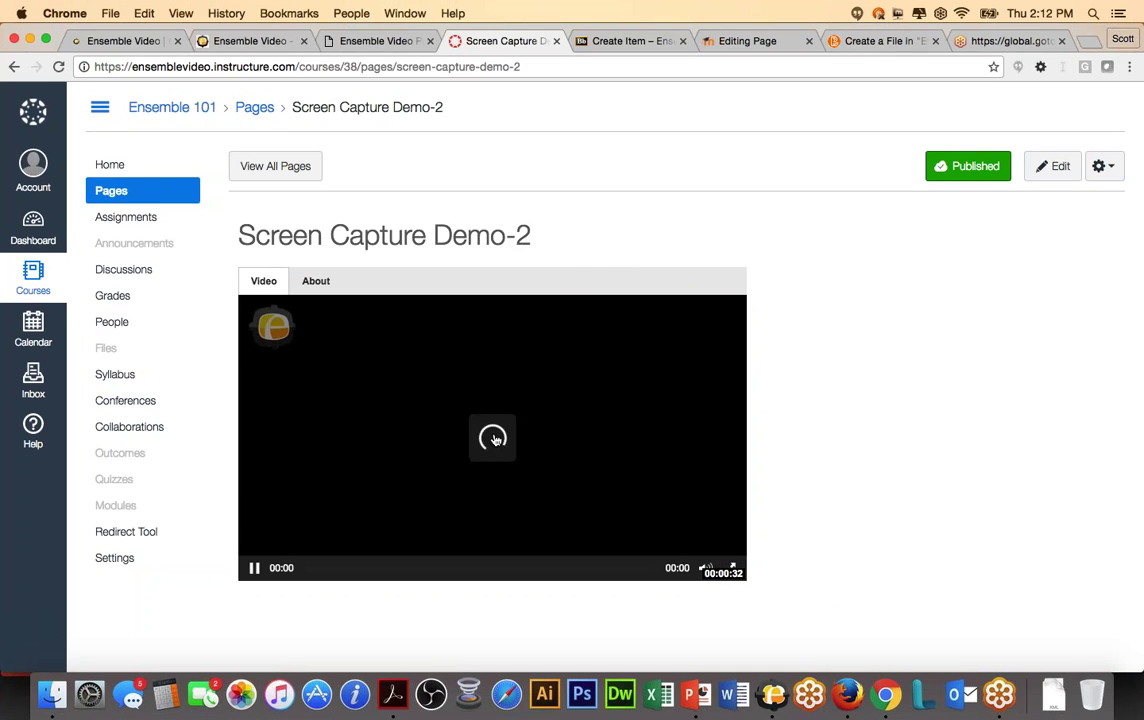
click(732, 567)
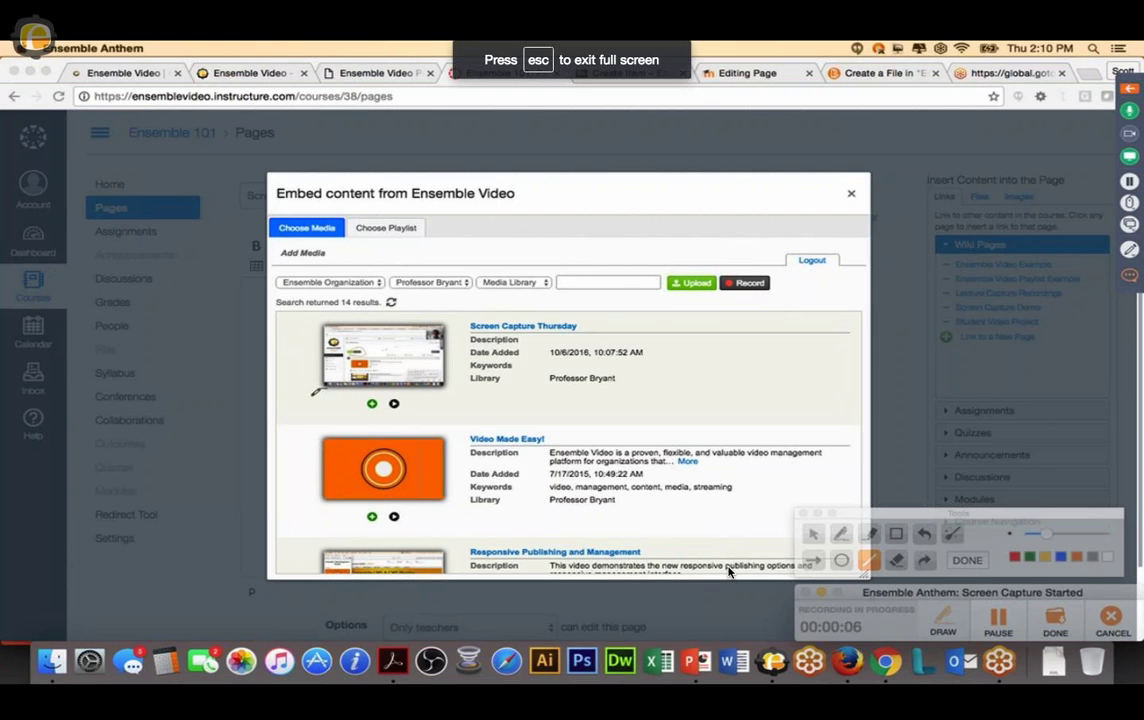
key(Escape)
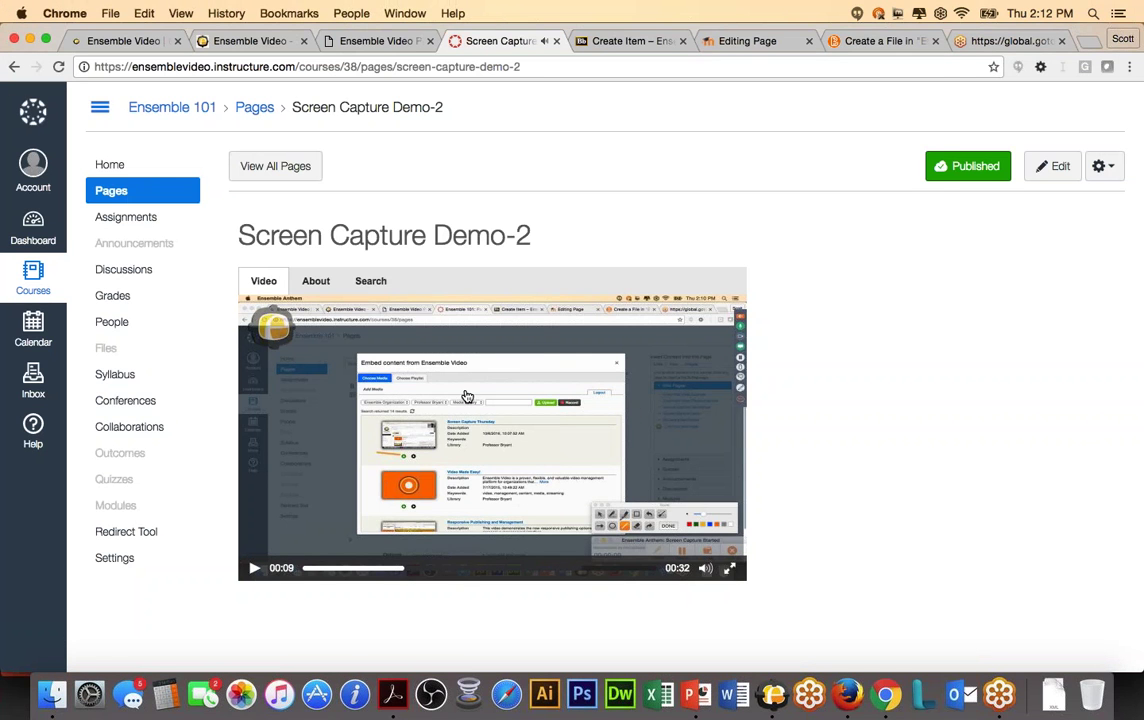
- Open the Ensemble Video media chooser from the Mashups list on Blackboard's Create Item page
click(622, 45)
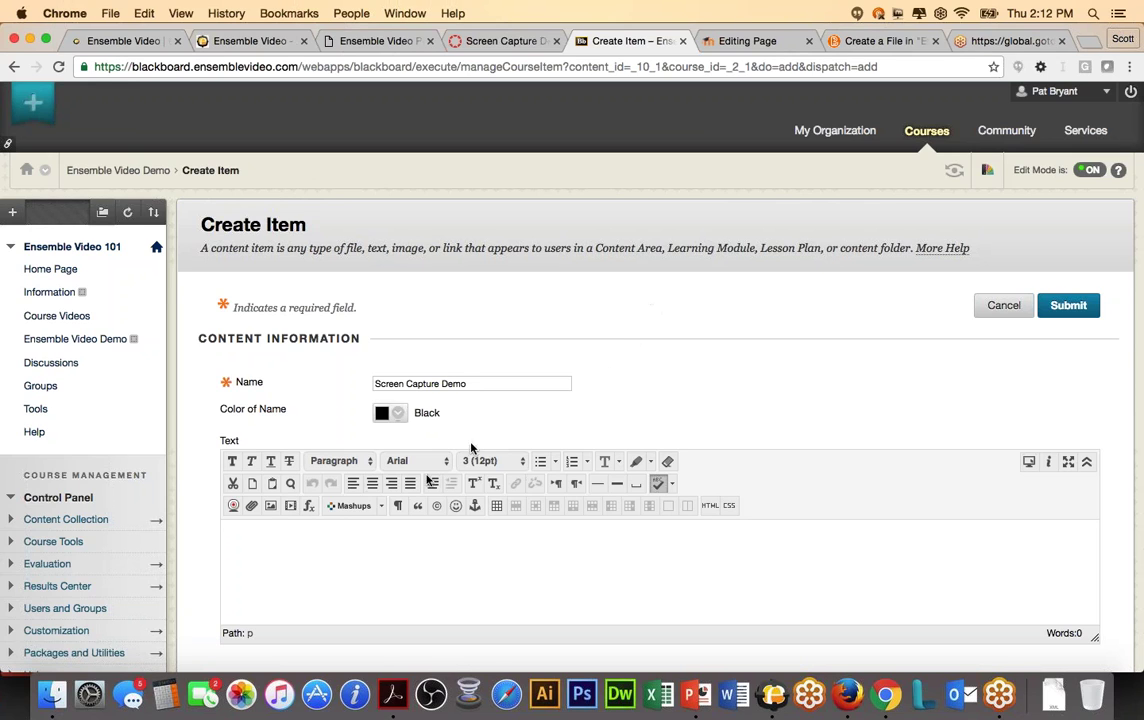
click(381, 509)
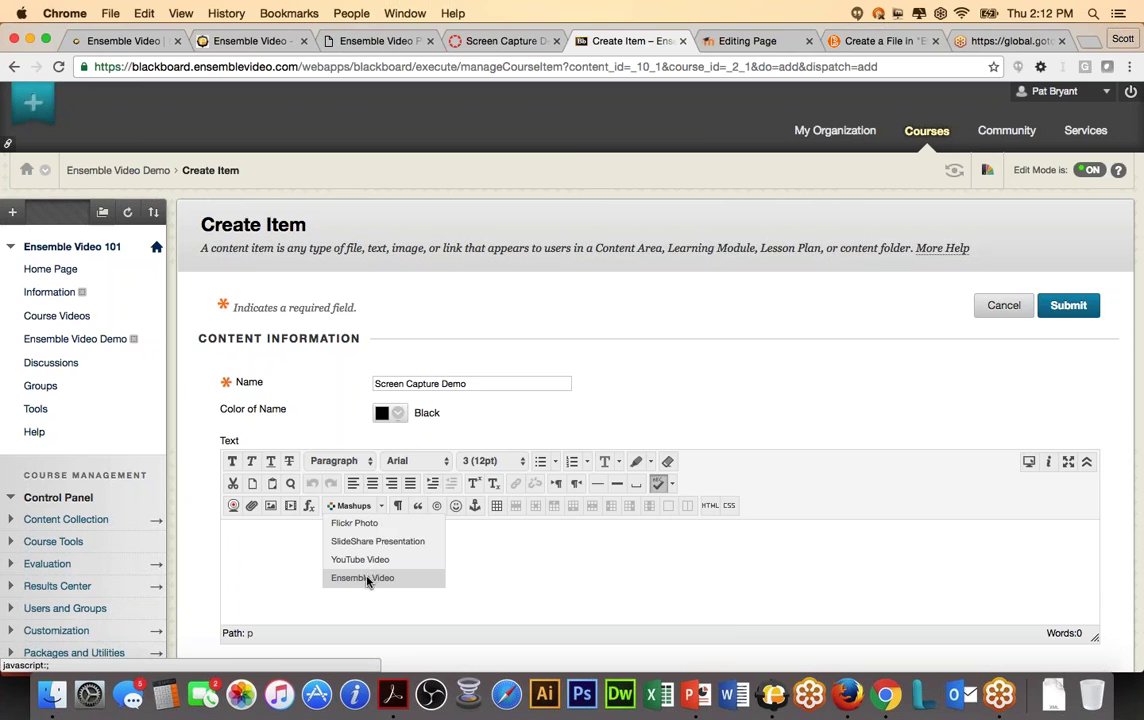
click(367, 578)
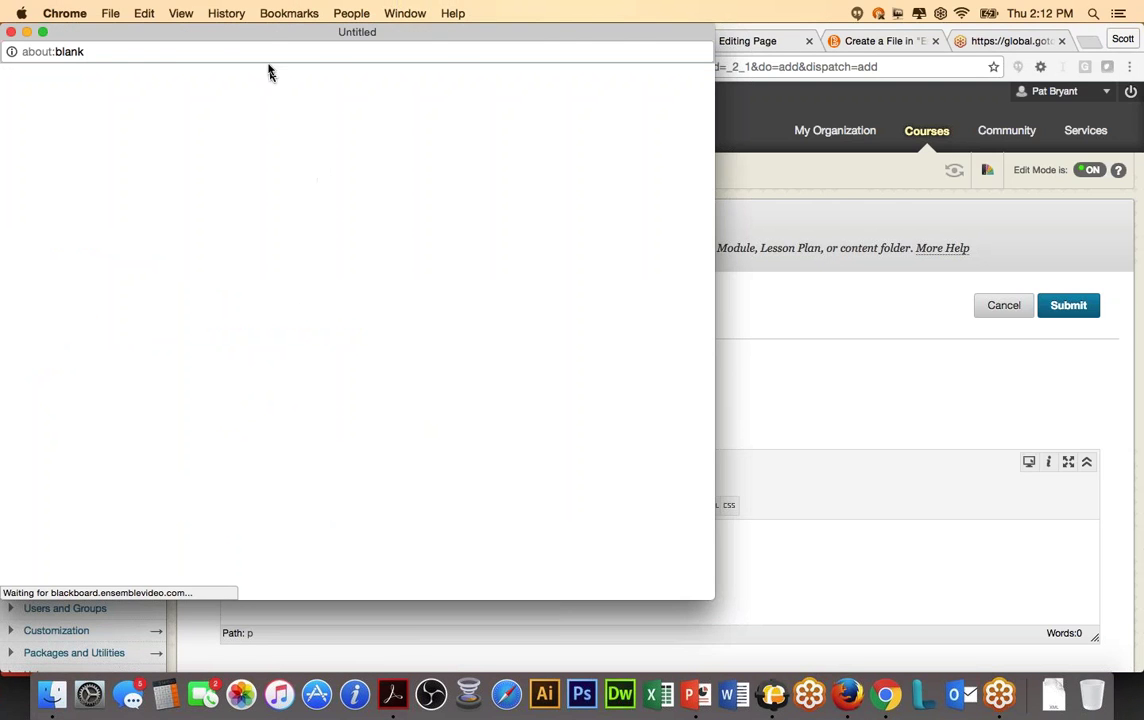
drag(245, 31, 436, 47)
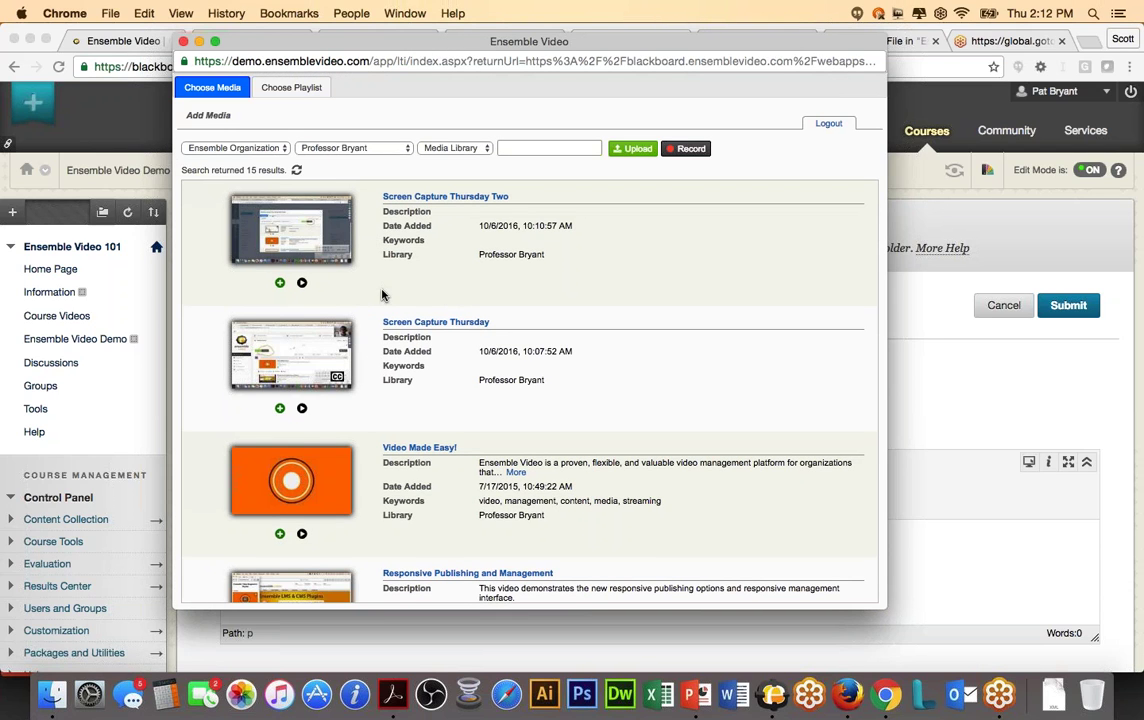
- Embed the Course Videos playlist into the item's text area
scroll(383, 290, down, 3)
scroll(381, 294, up, 3)
click(302, 92)
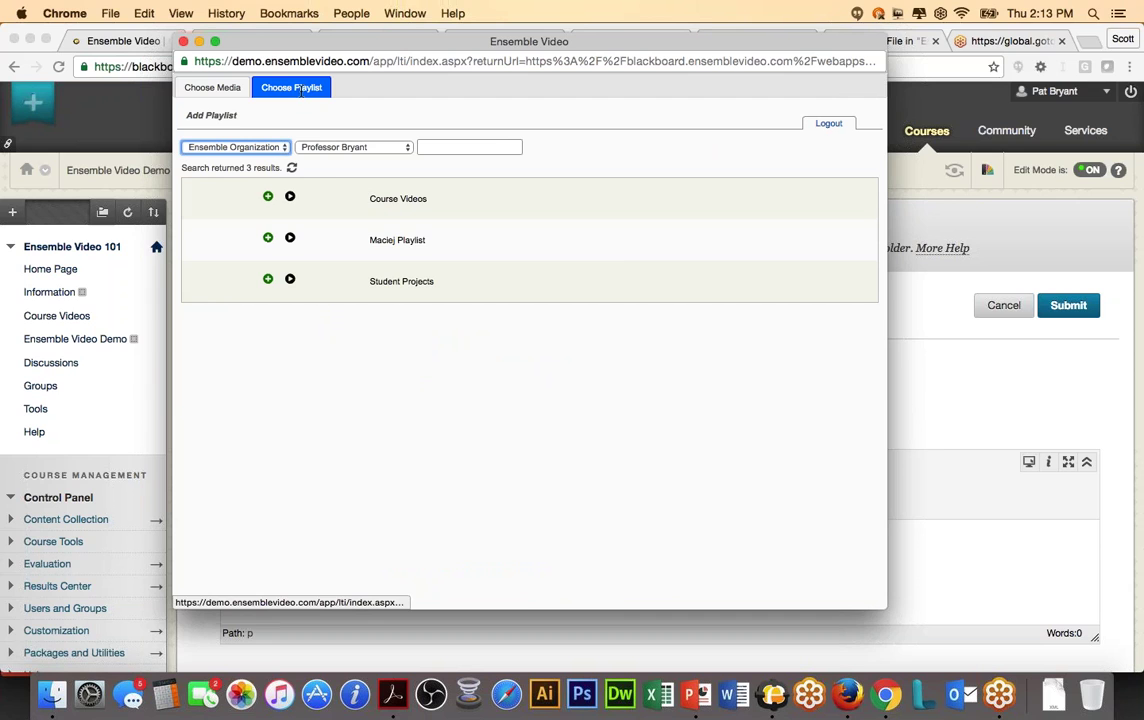
click(266, 200)
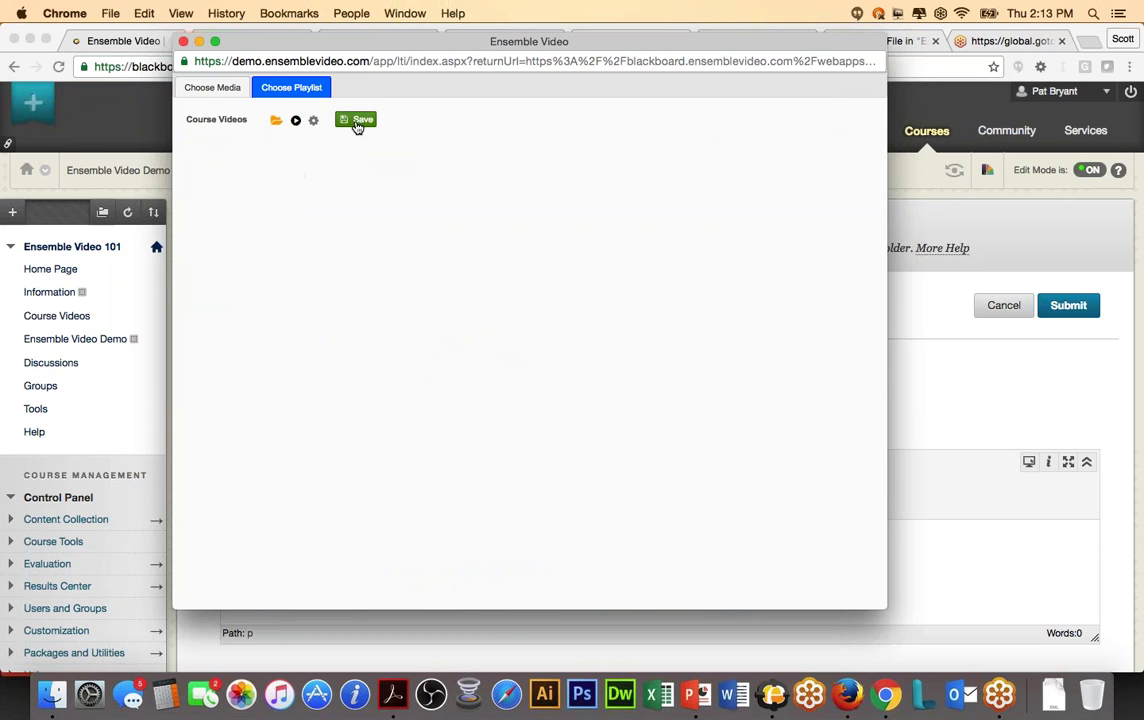
click(357, 124)
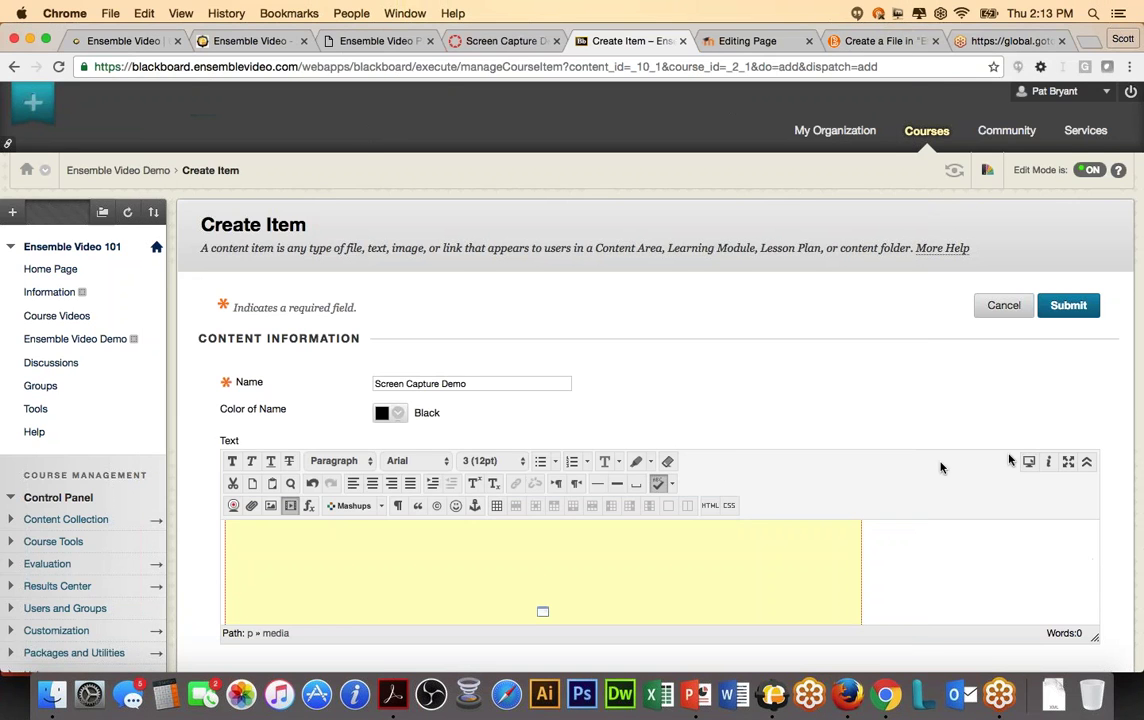
- Submit the Screen Capture Demo content item
scroll(1020, 452, down, 1)
scroll(1020, 452, down, 1)
click(1068, 216)
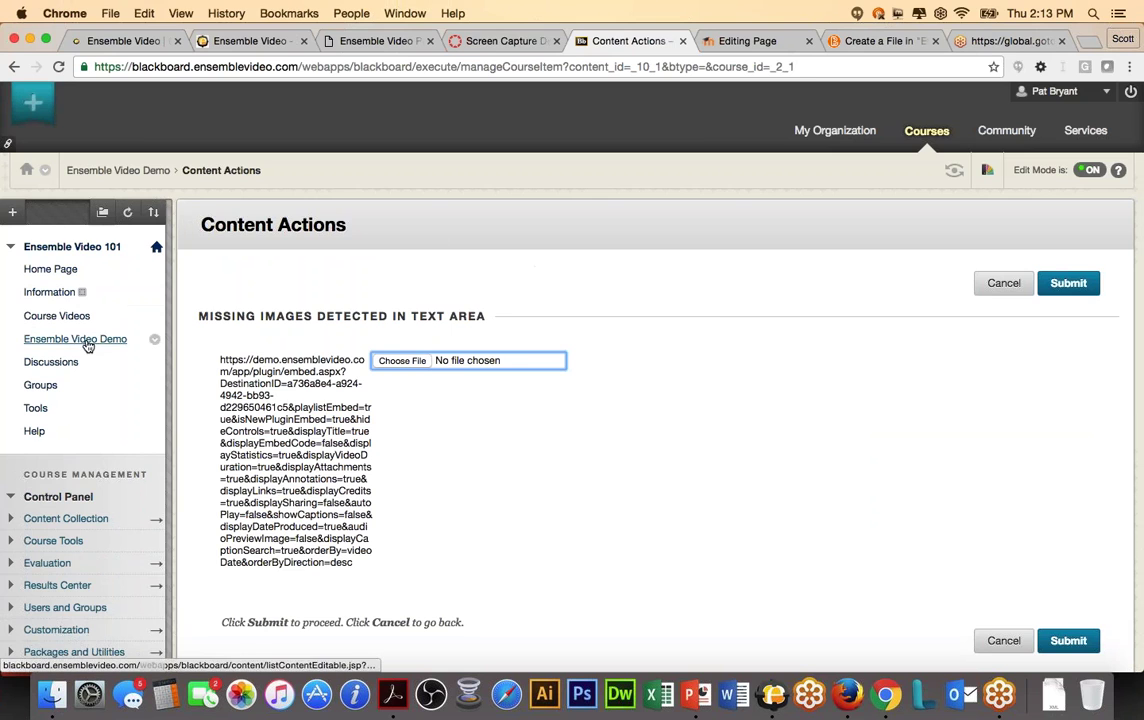
- View the Screen Capture Demo item and its 12-video playlist in the Ensemble Video Demo area
click(86, 343)
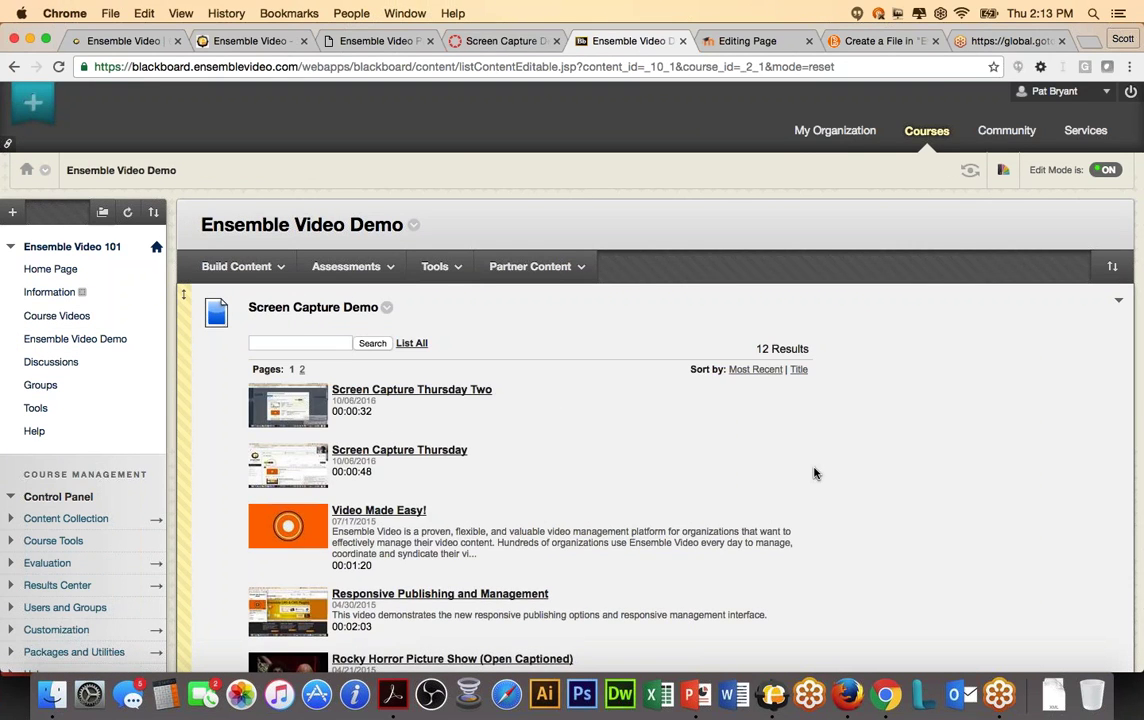
scroll(815, 473, down, 3)
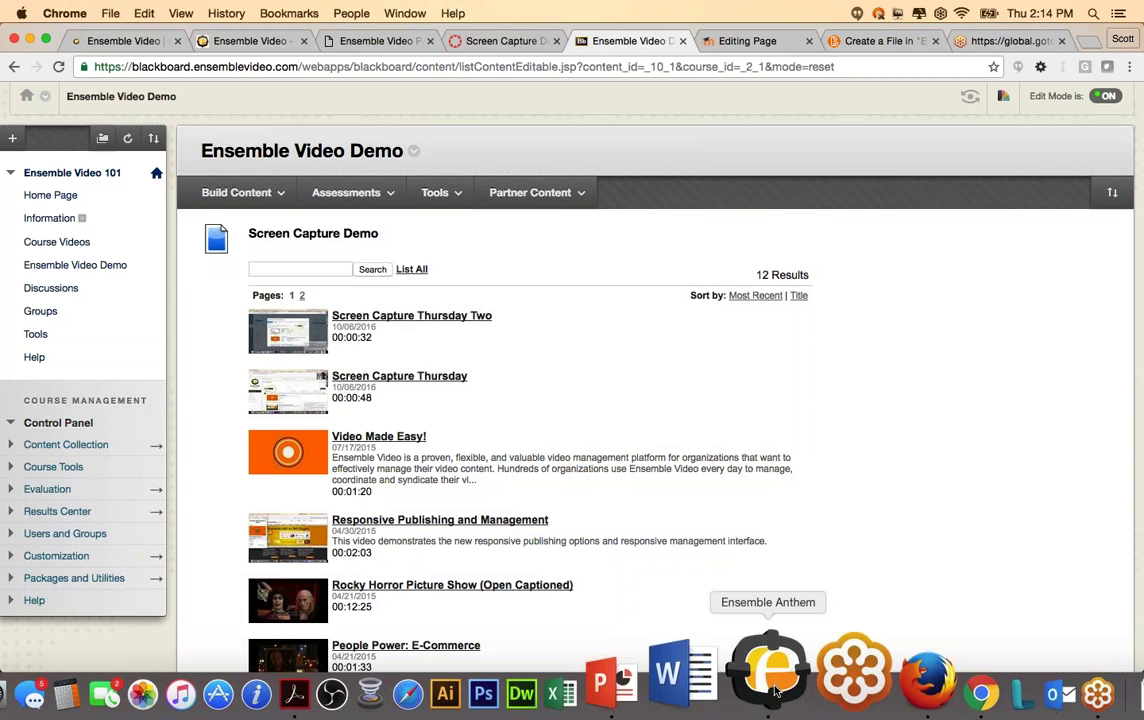
- Start an Ensemble Anthem Screen & Webcam recording
click(775, 690)
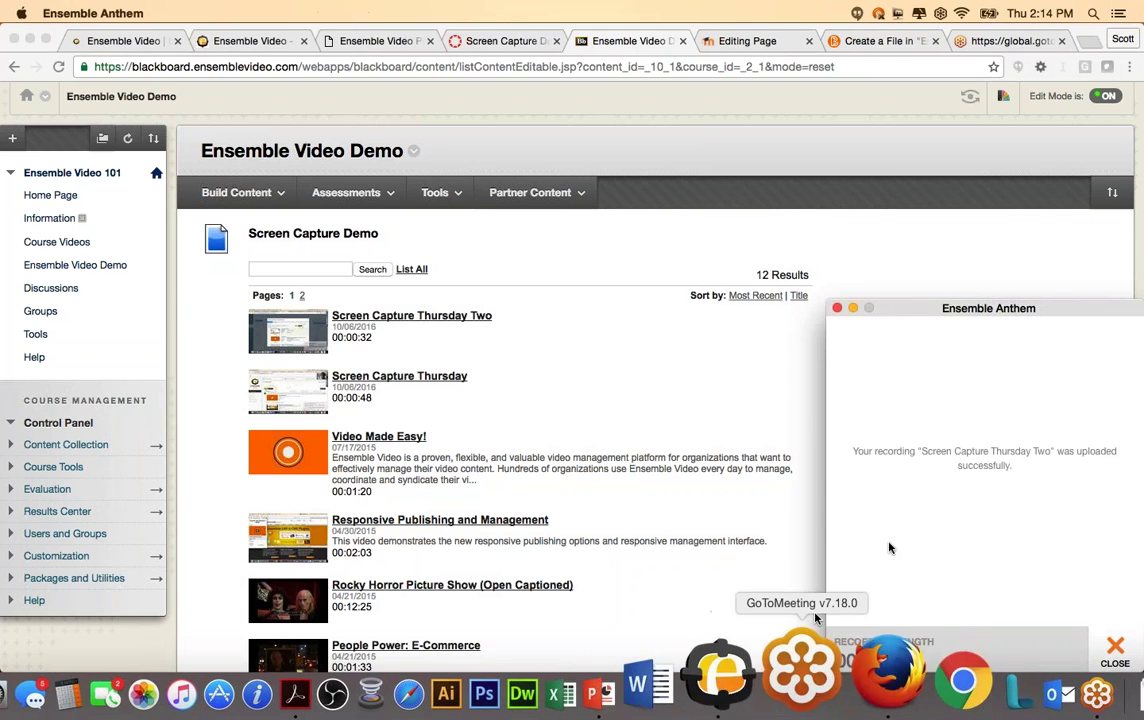
click(884, 343)
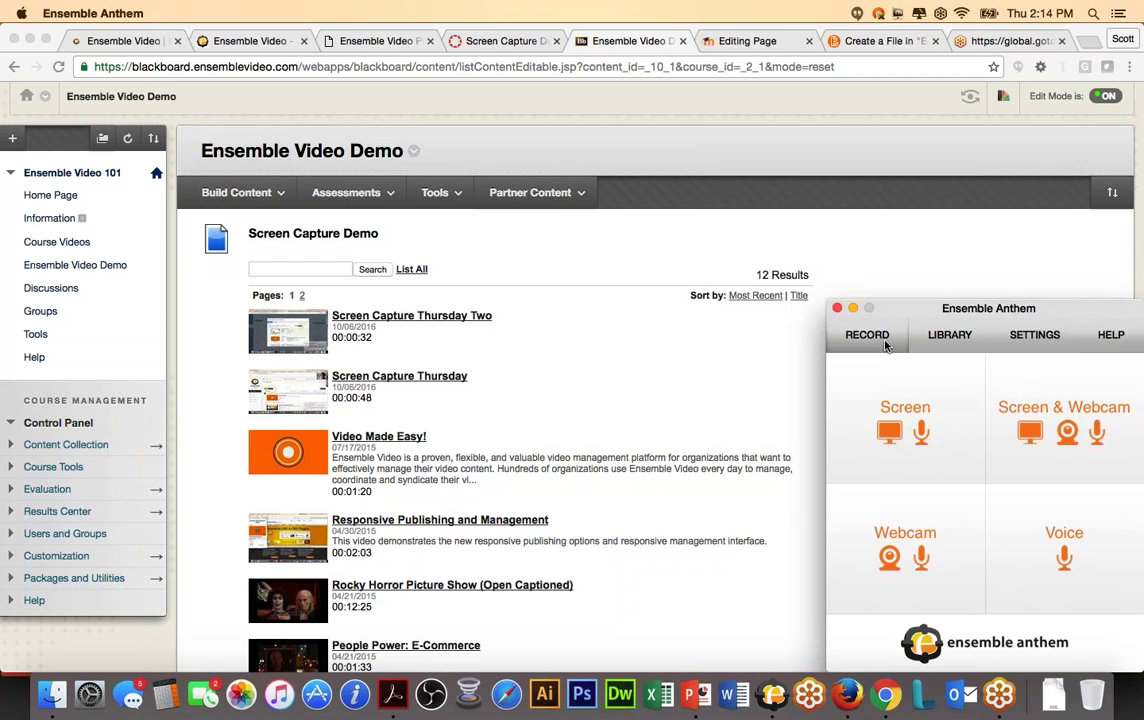
click(1025, 420)
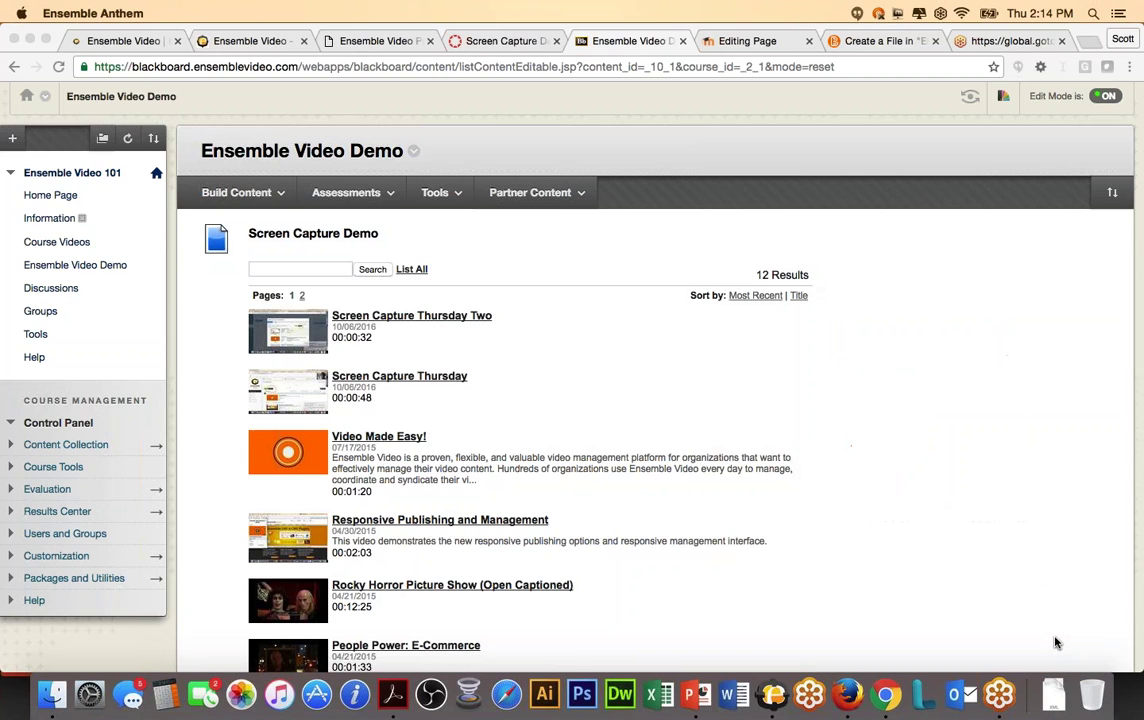
click(1057, 645)
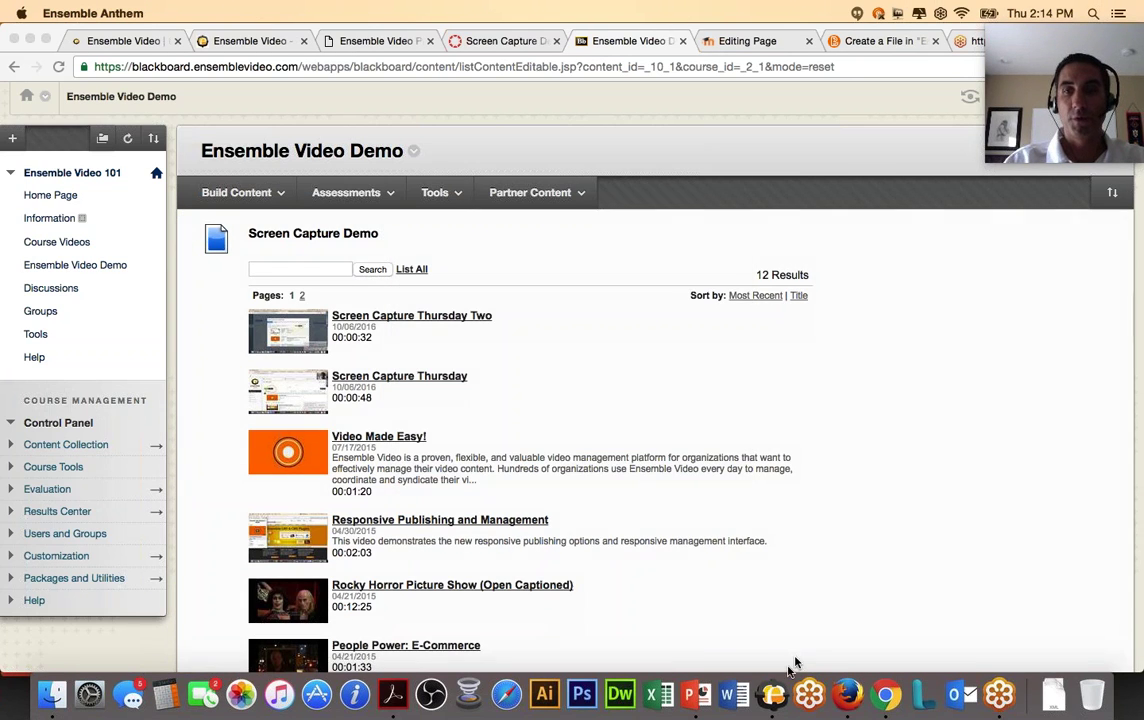
- Draw an arrow and a rectangle around the Screen Capture Thursday Two thumbnail, then clear them
click(943, 655)
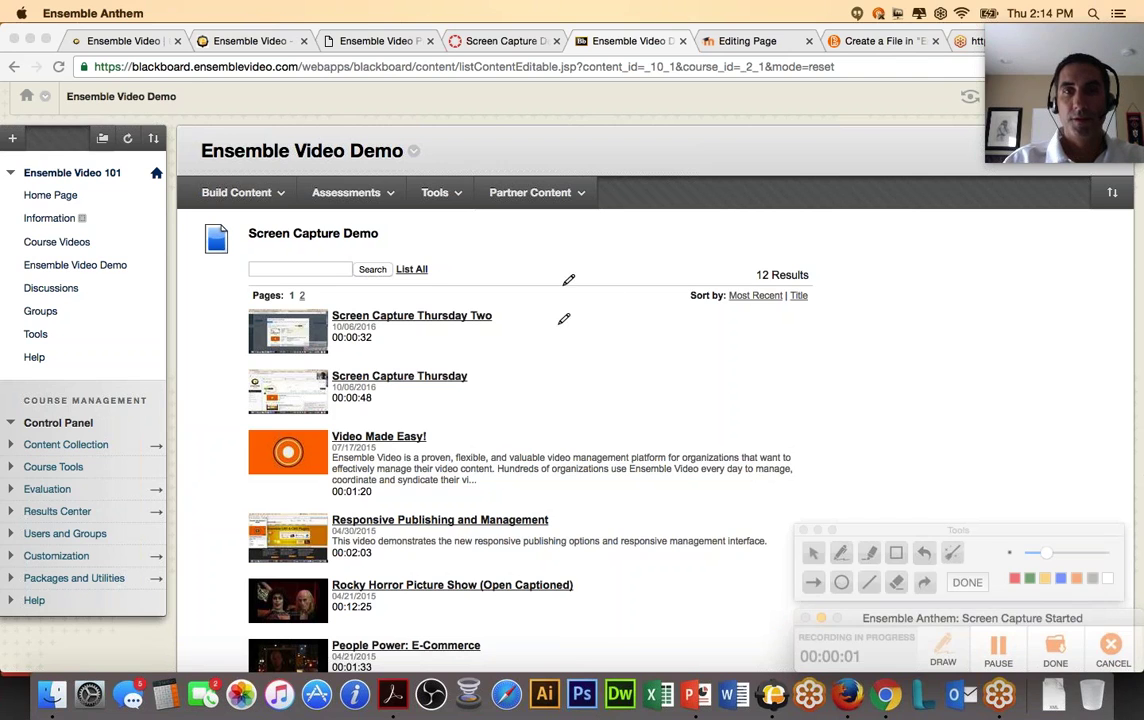
mouse_move(567, 358)
mouse_down()
mouse_move(806, 143)
mouse_move(877, 112)
mouse_up()
mouse_move(772, 88)
mouse_down()
mouse_move(880, 110)
mouse_move(825, 168)
mouse_up()
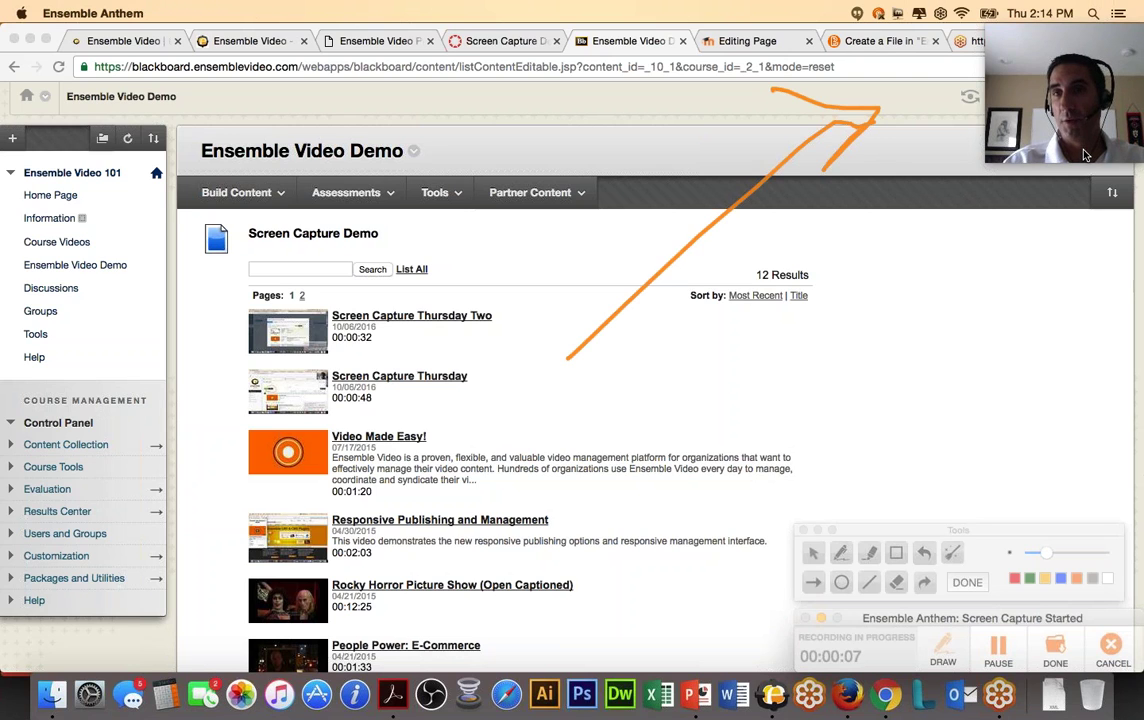
click(896, 553)
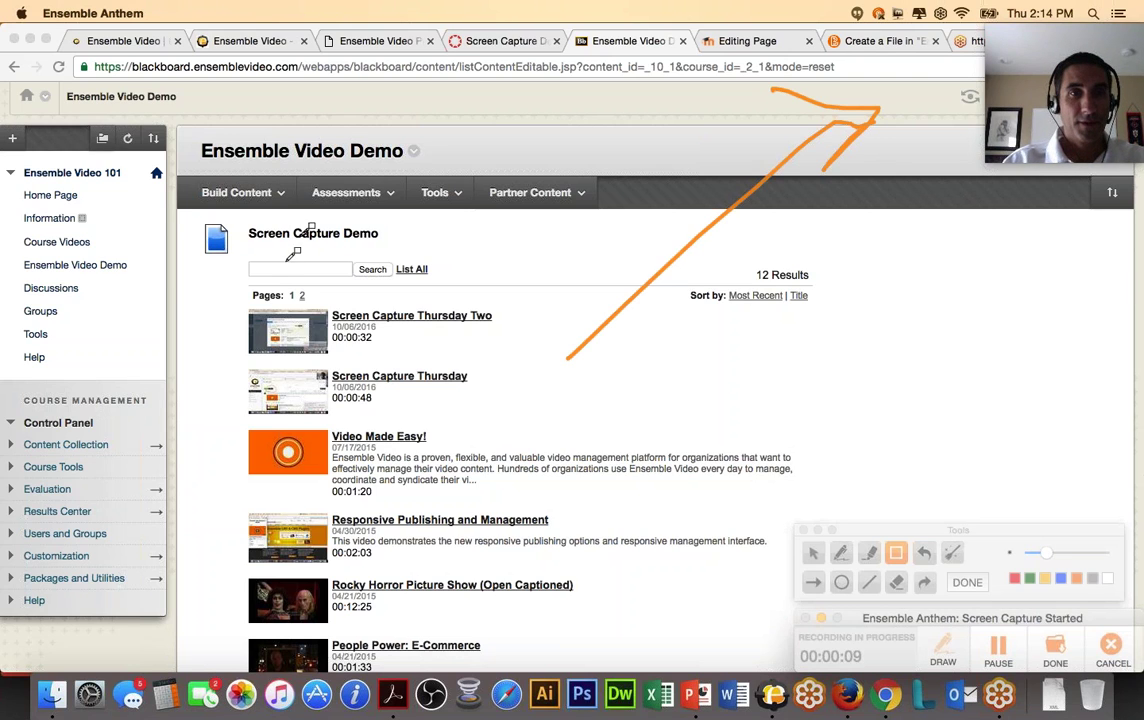
drag(240, 297, 350, 366)
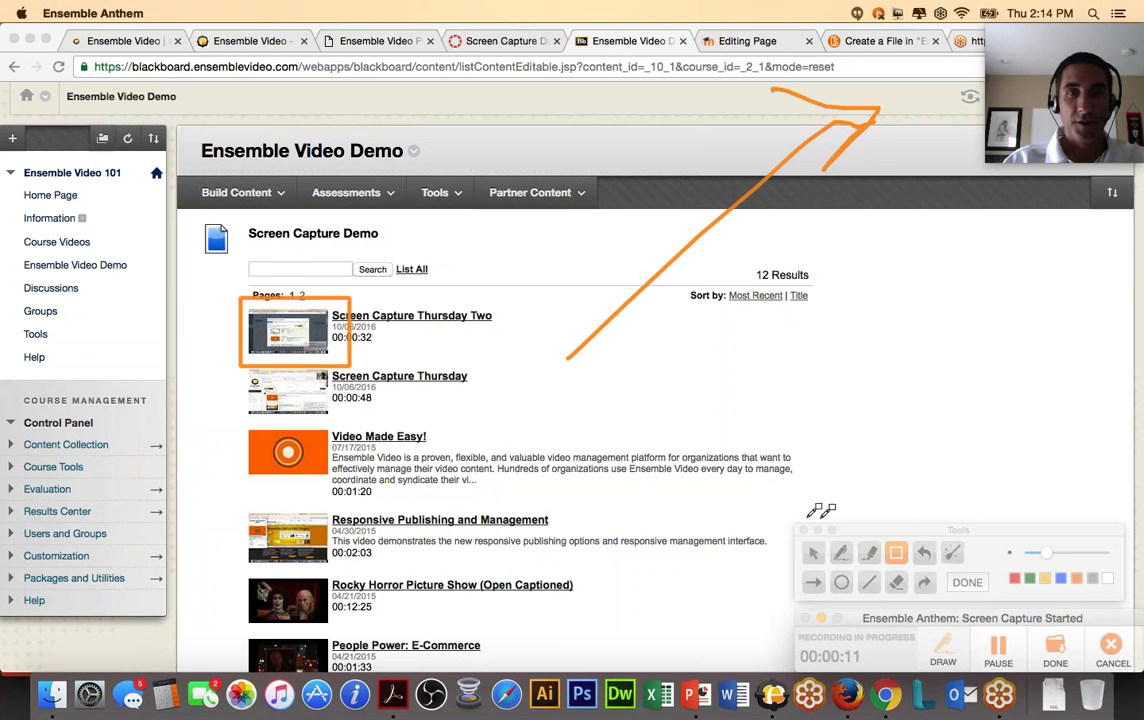
click(967, 582)
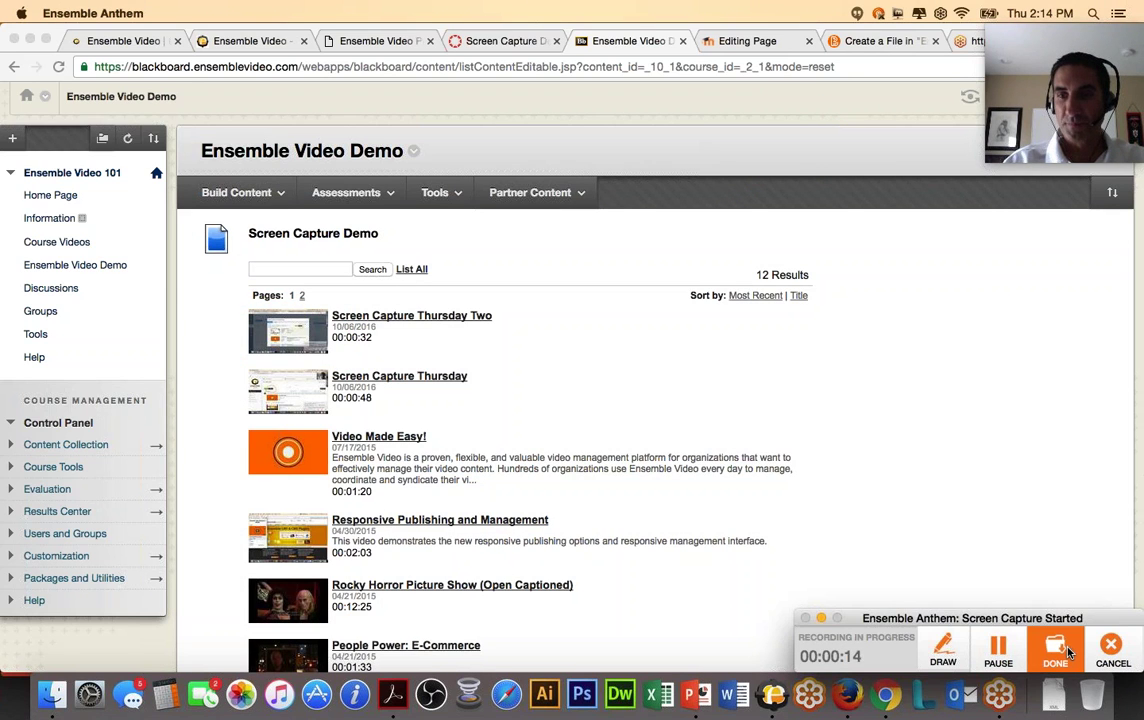
- Stop the recording and upload it titled 'Auto Publish Example'
click(1068, 652)
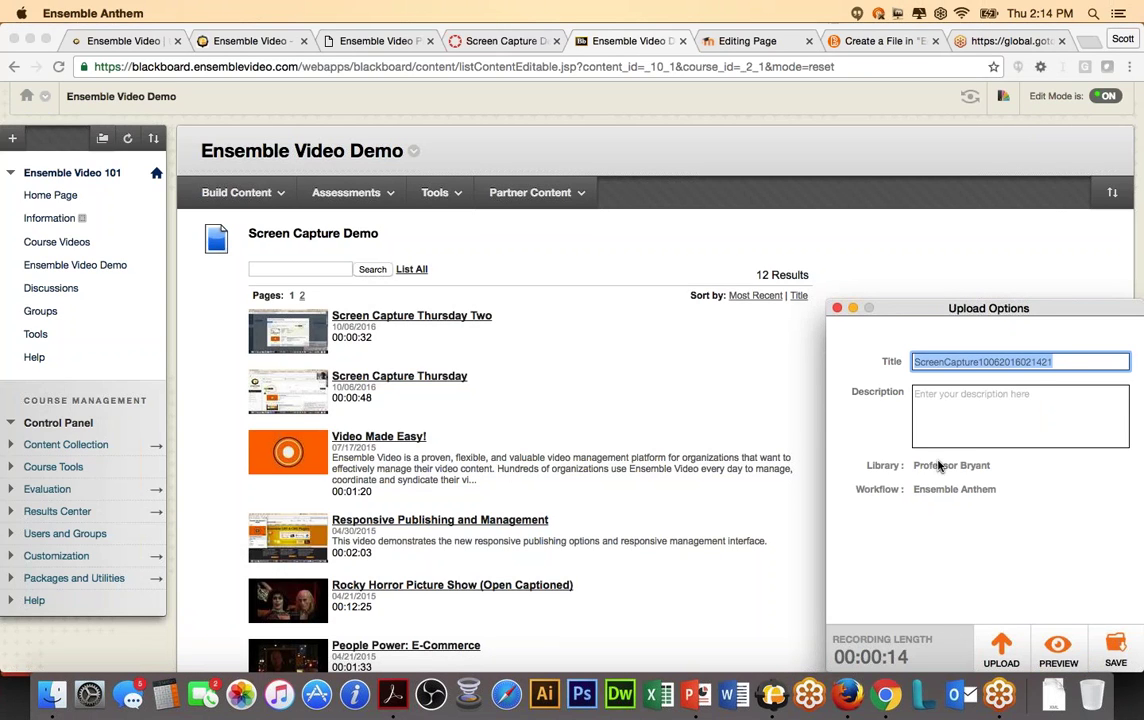
text(Auto Publi)
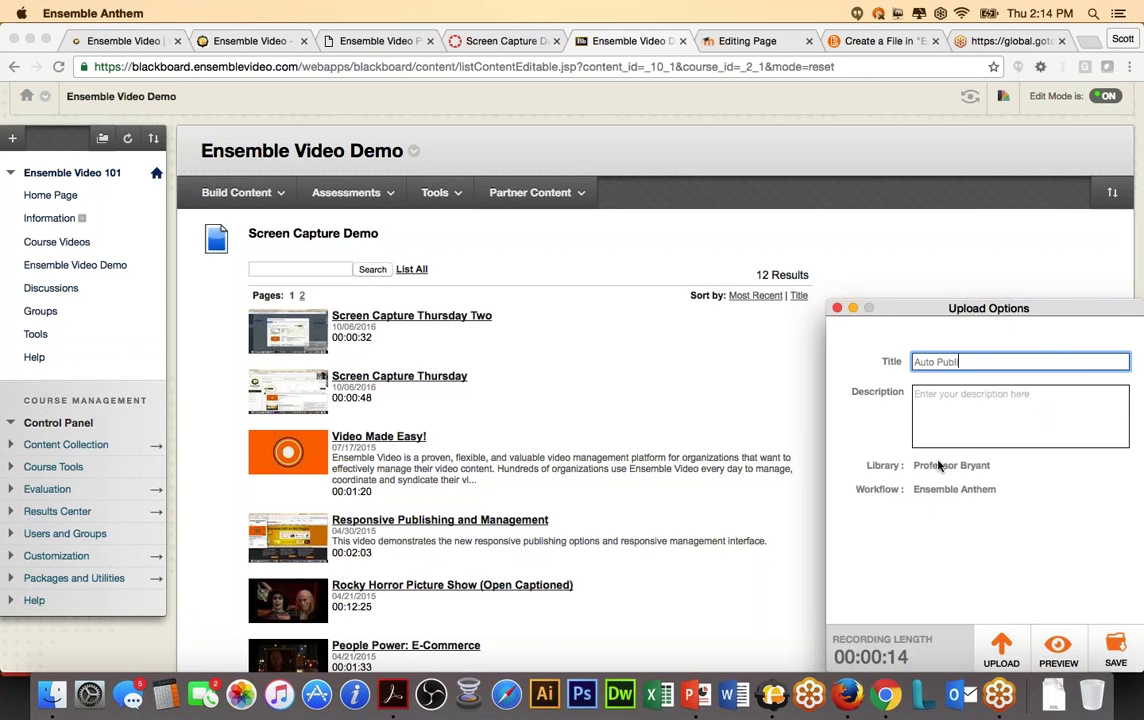
text(sh Example)
click(996, 643)
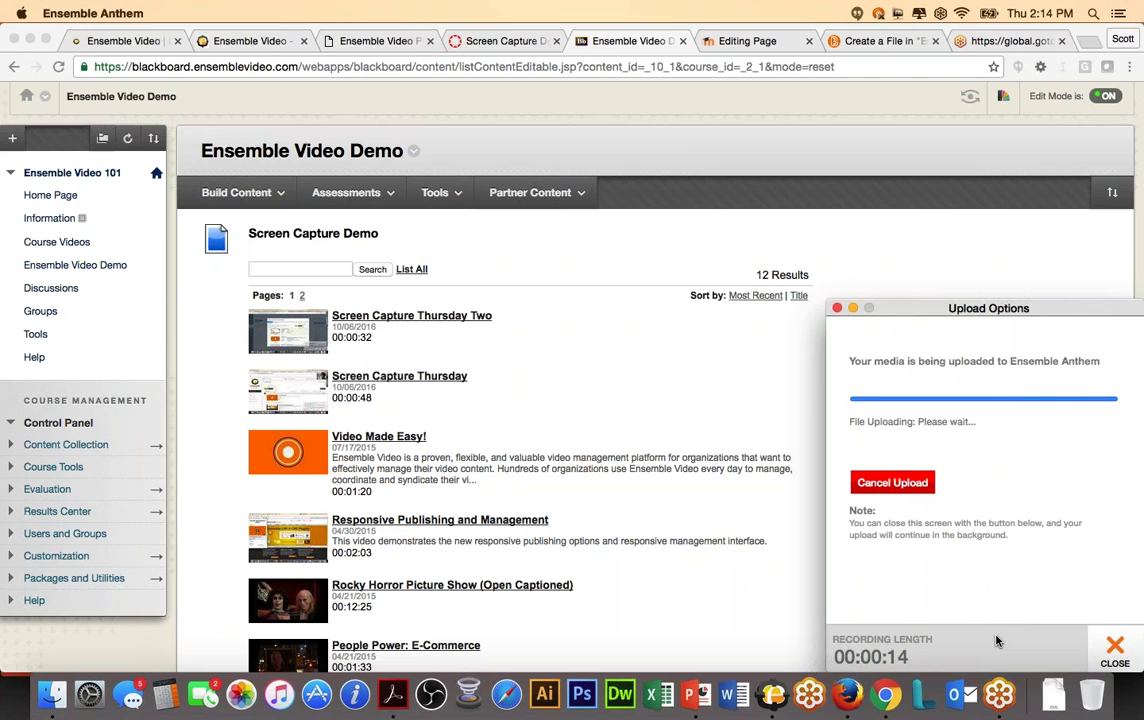
- Close the upload panel and return to the Ensemble Video Demo content page
click(1114, 648)
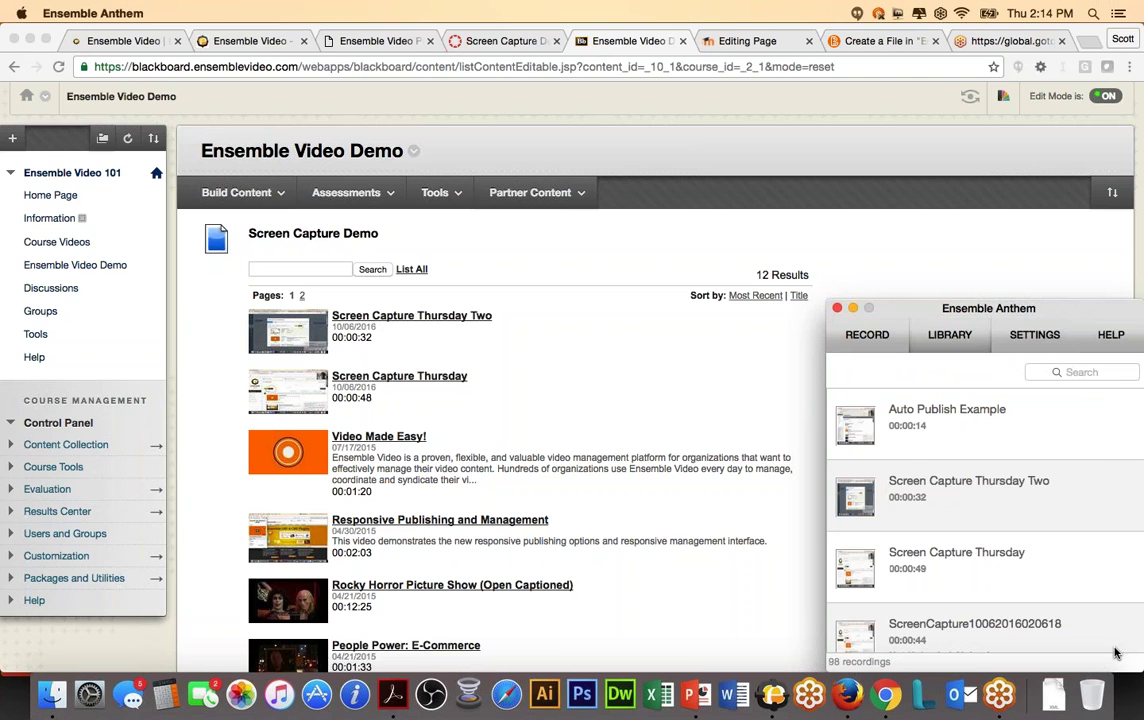
click(86, 258)
click(80, 268)
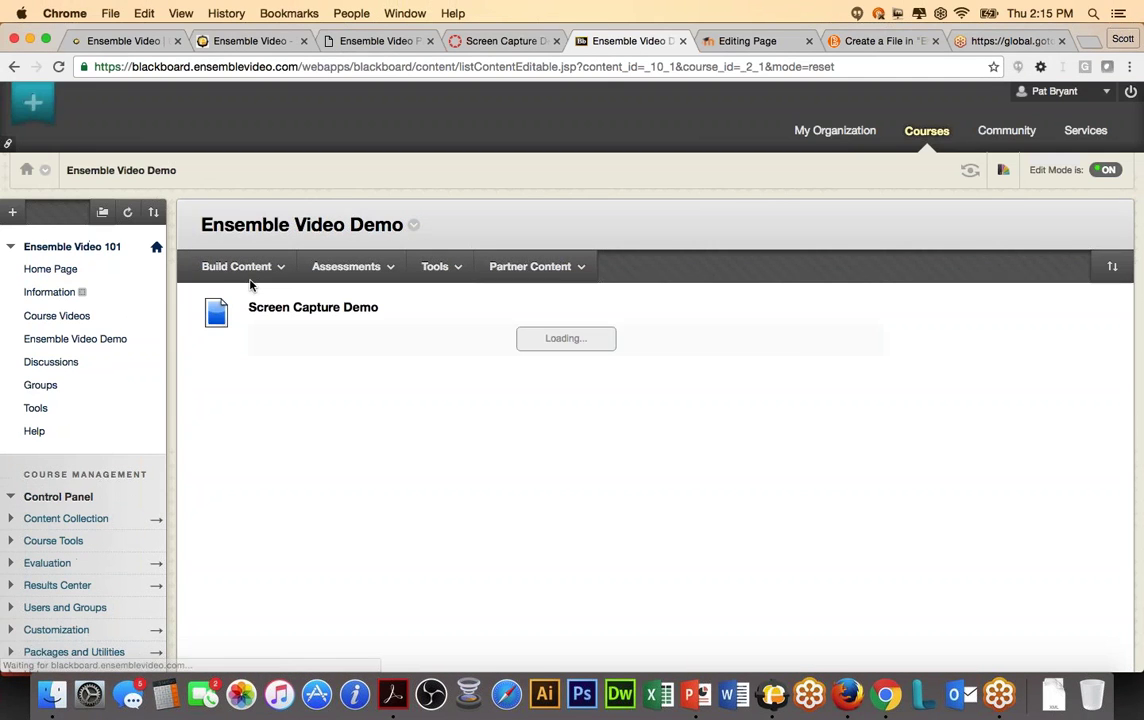
- Reload the course page and load the 48-second Screen Capture Thursday video into the playlist player
click(240, 268)
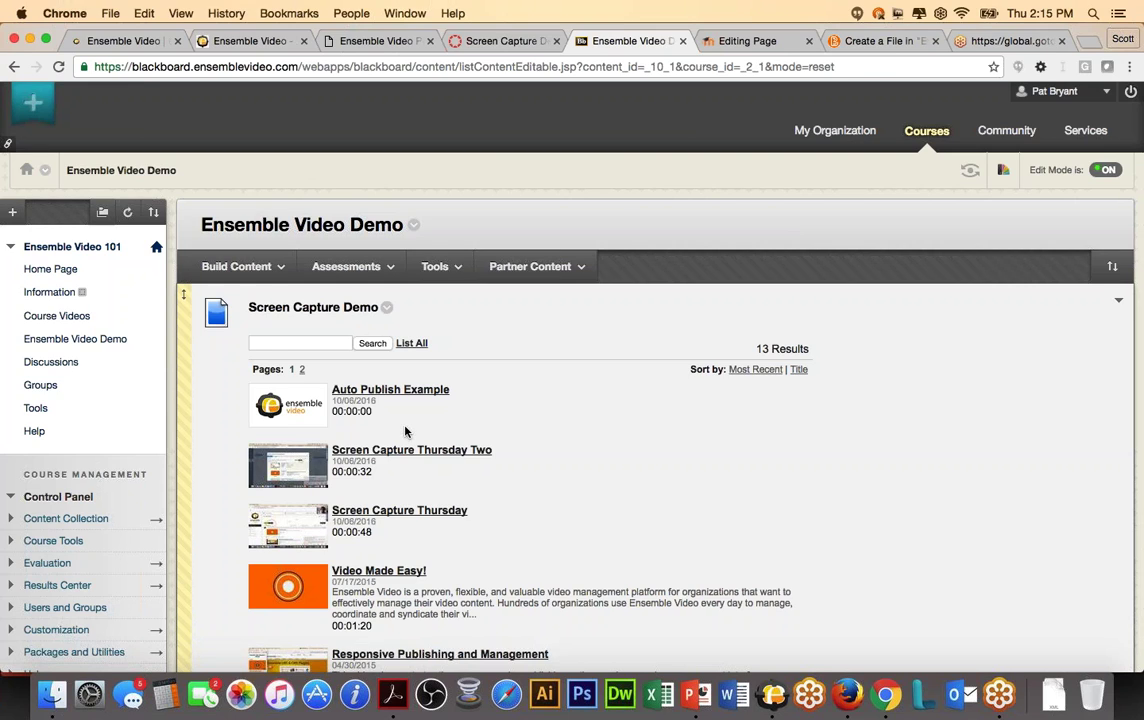
click(403, 513)
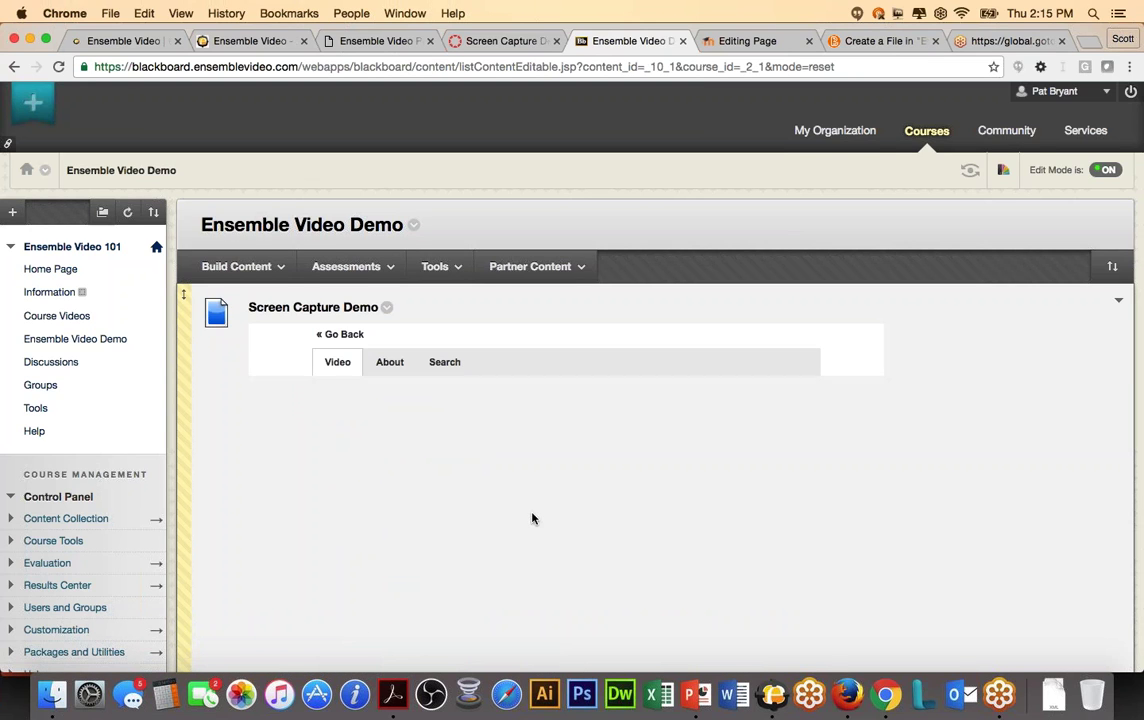
scroll(533, 519, down, 2)
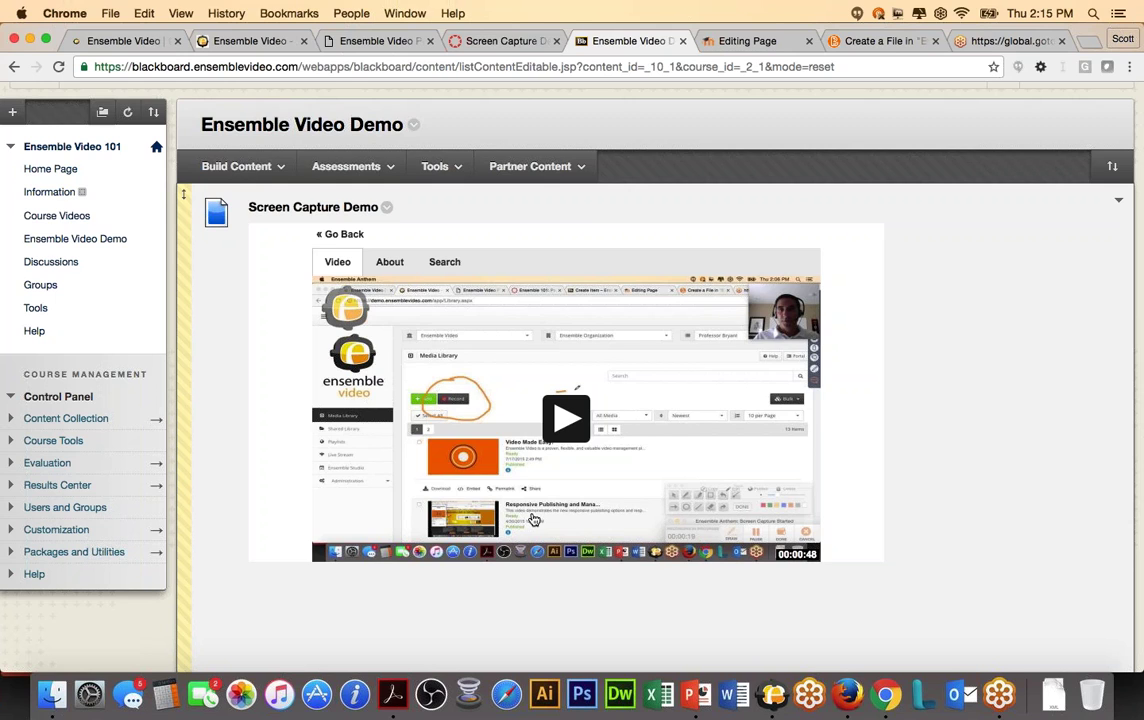
- Search the video's transcript for 'media' and jump to a matching line
click(447, 264)
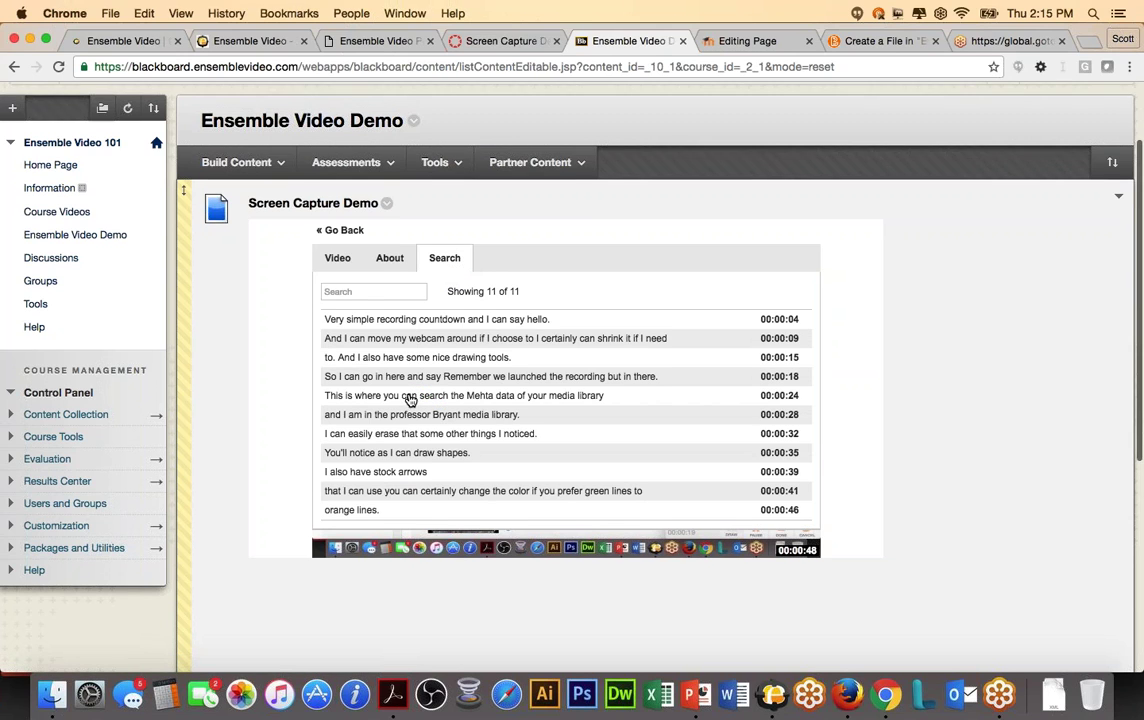
scroll(410, 400, down, 2)
scroll(410, 400, up, 1)
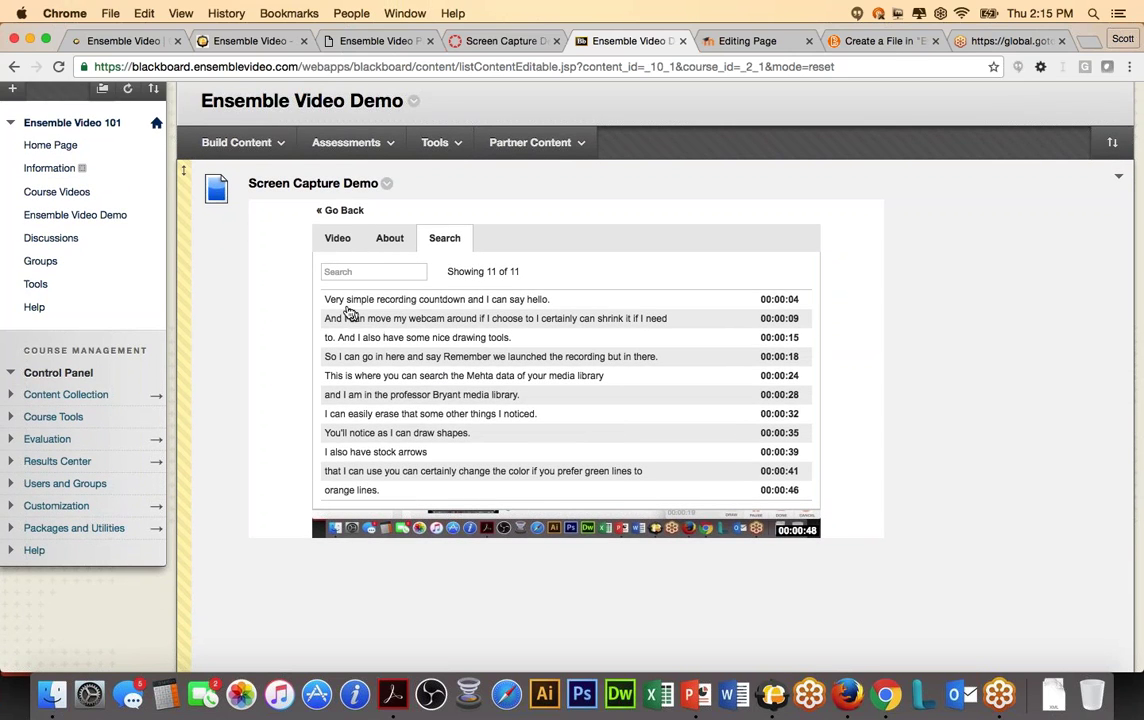
click(367, 273)
text(me)
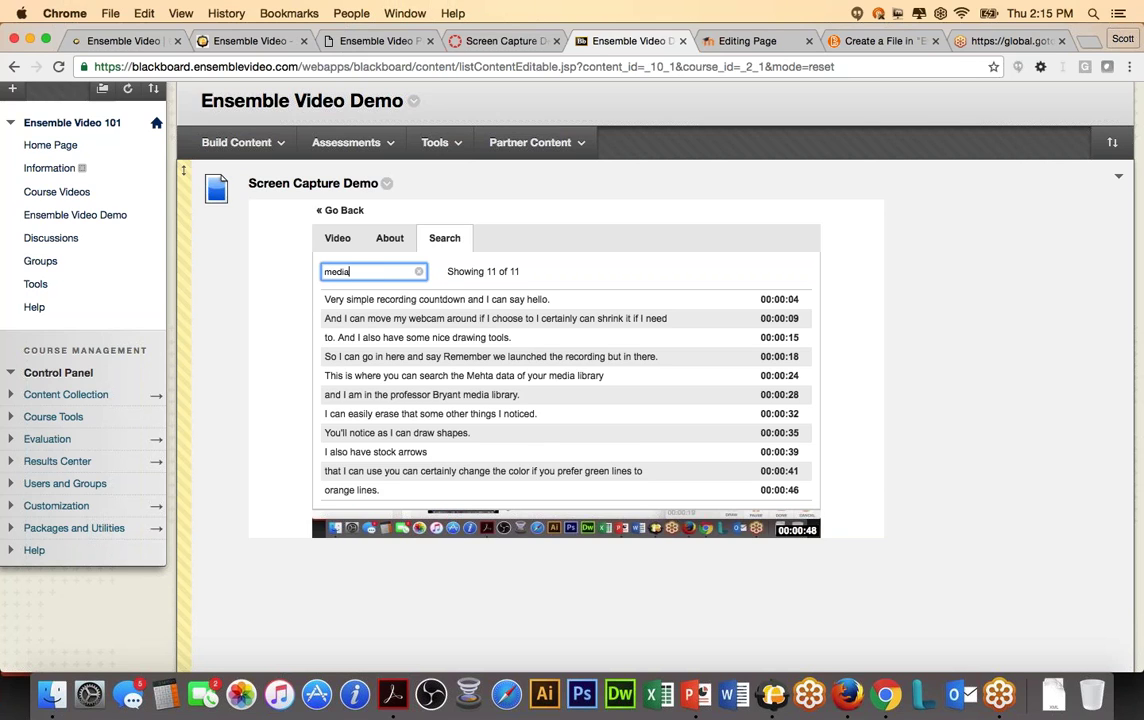
text(dia)
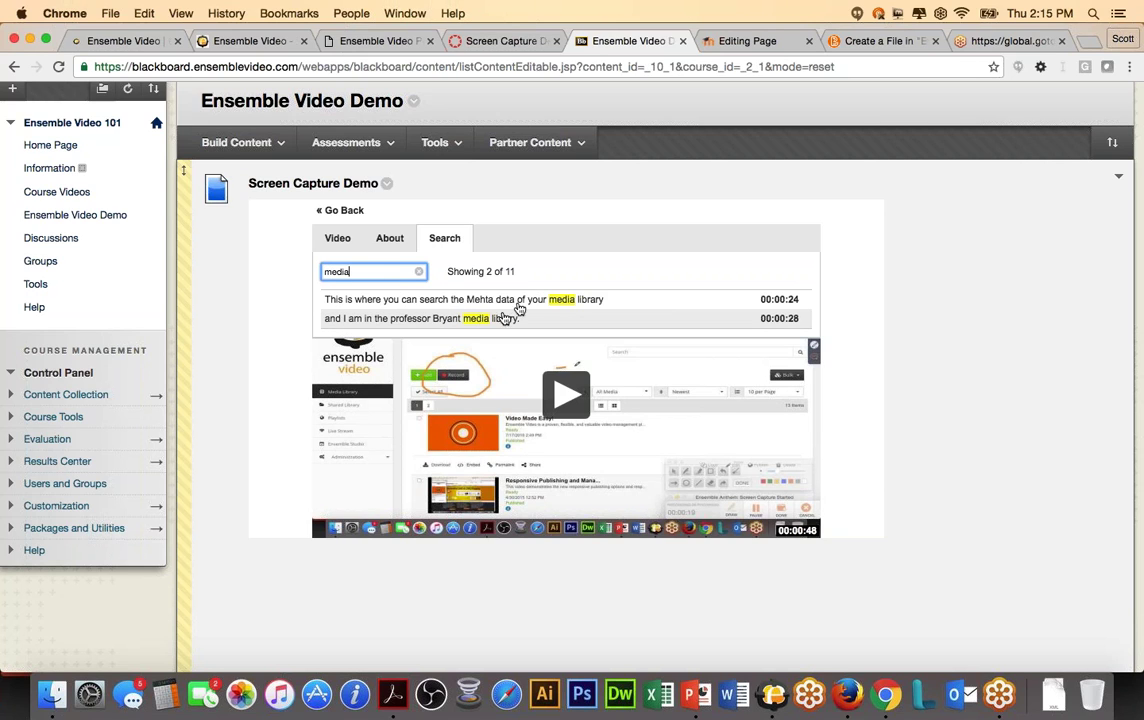
click(470, 318)
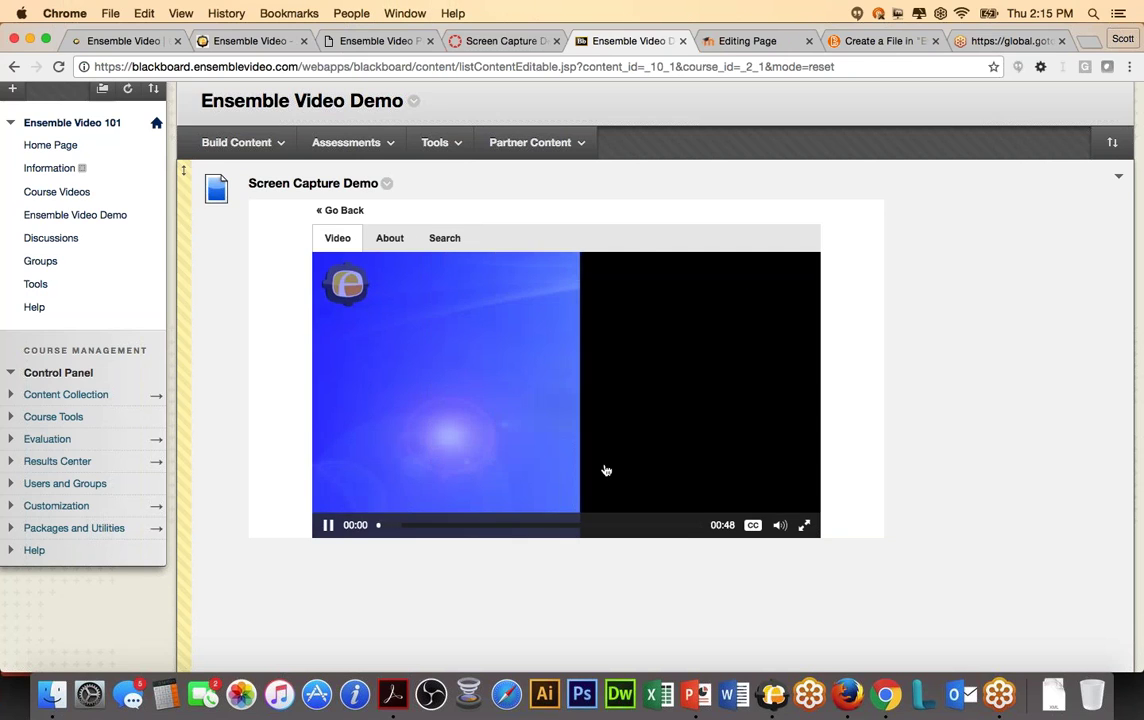
- Play from a 'media' match, pause at 00:32, then go to the Ensemble Video Media Library
click(458, 240)
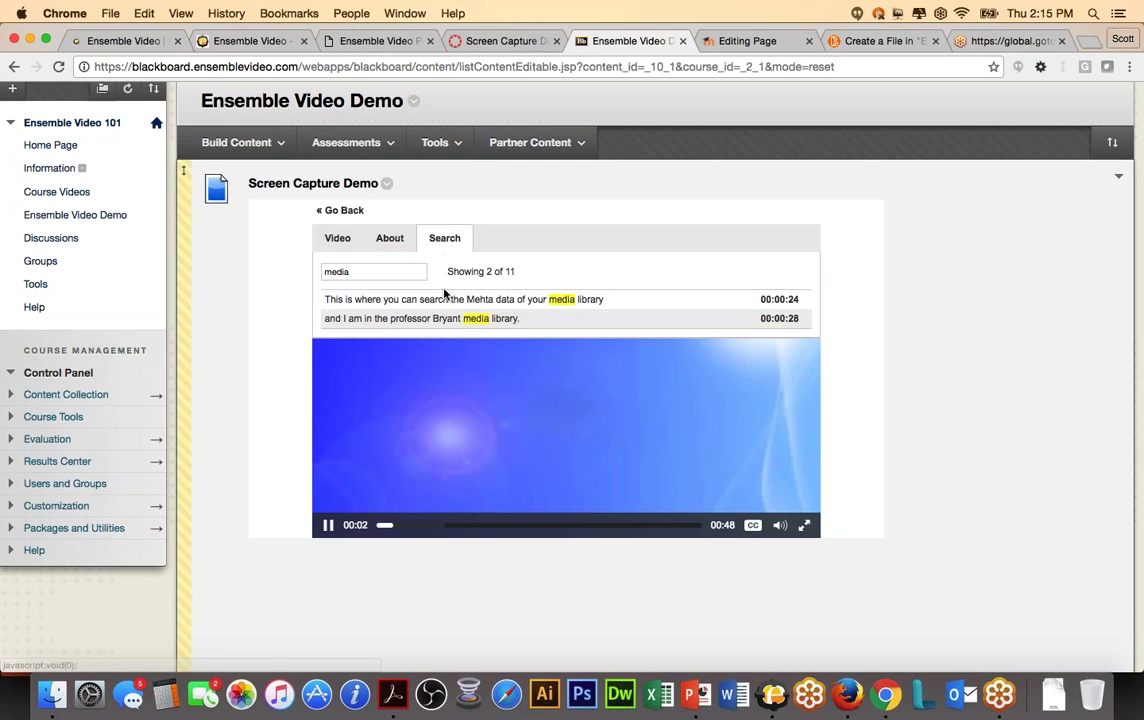
click(446, 301)
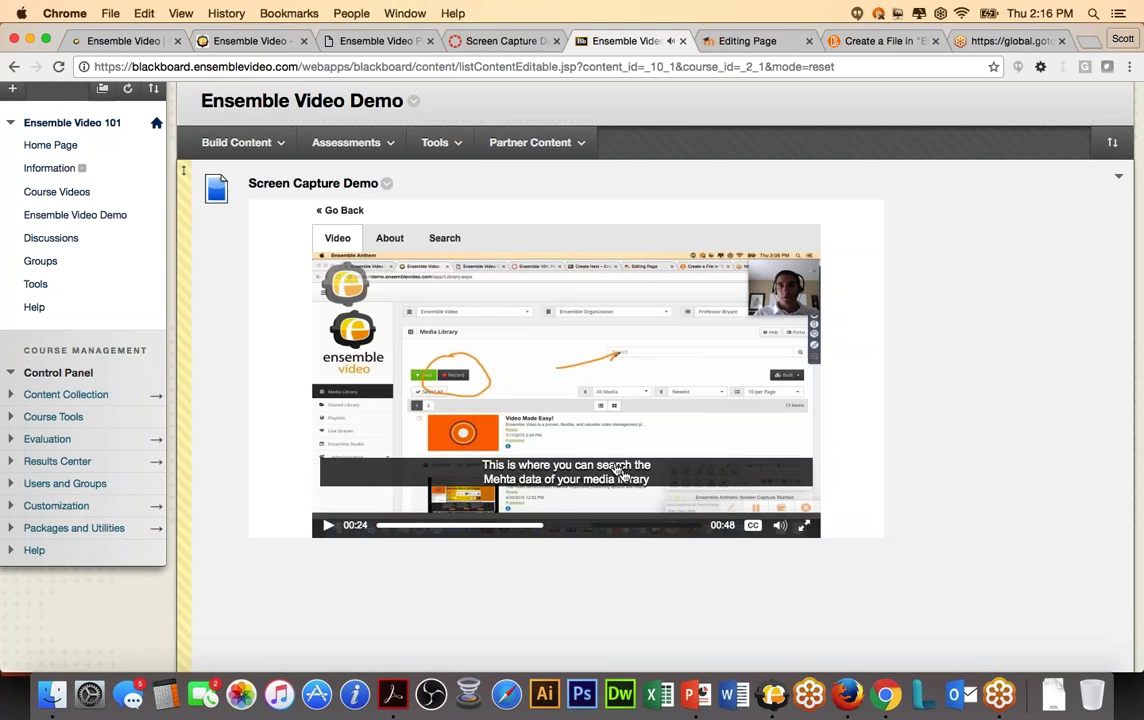
click(493, 485)
click(580, 420)
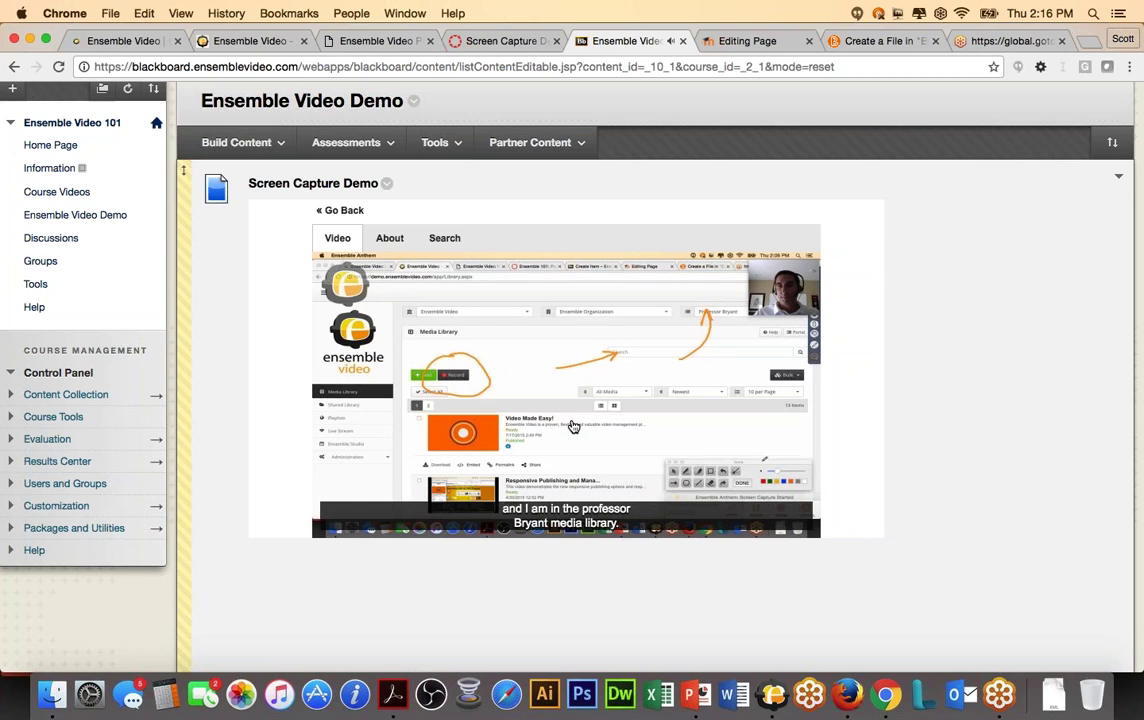
click(573, 426)
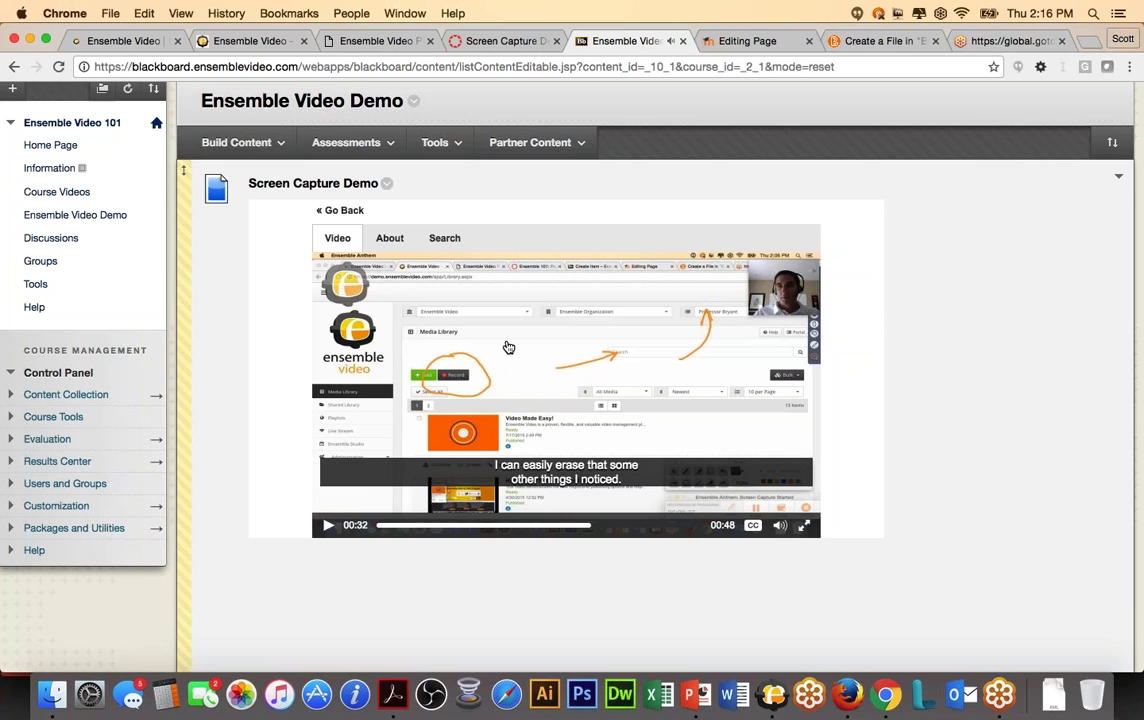
click(310, 145)
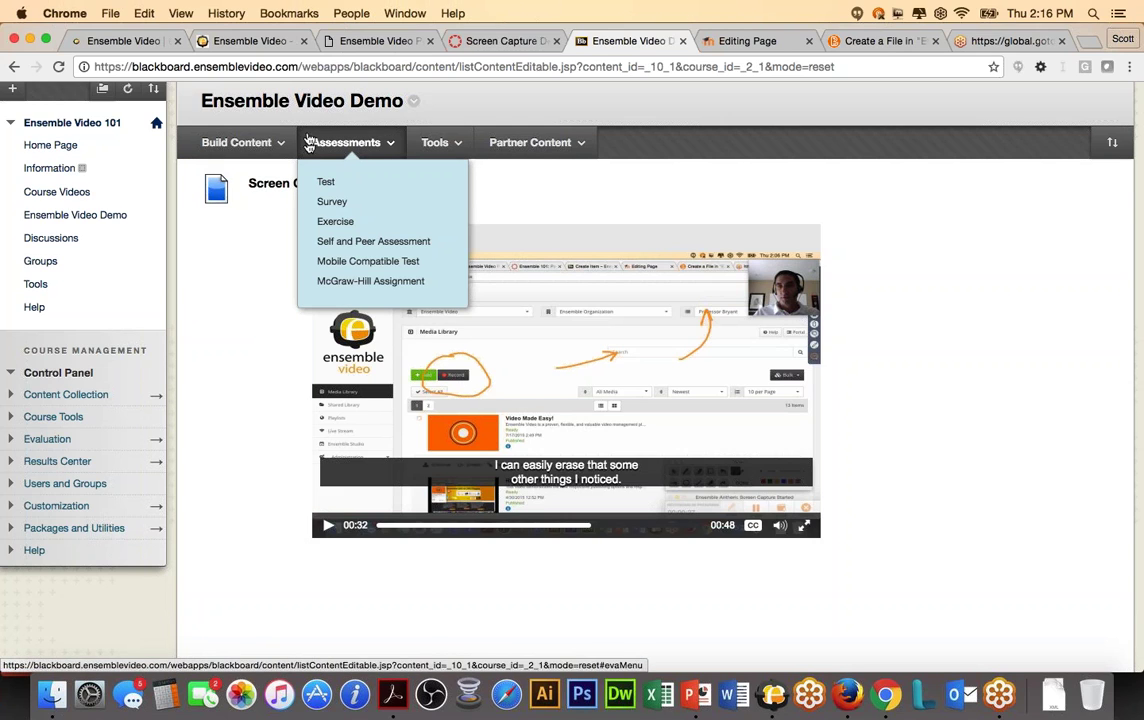
click(258, 42)
- Scroll through the reloaded Media Library, now led by Auto Publish Example
scroll(577, 475, down, 2)
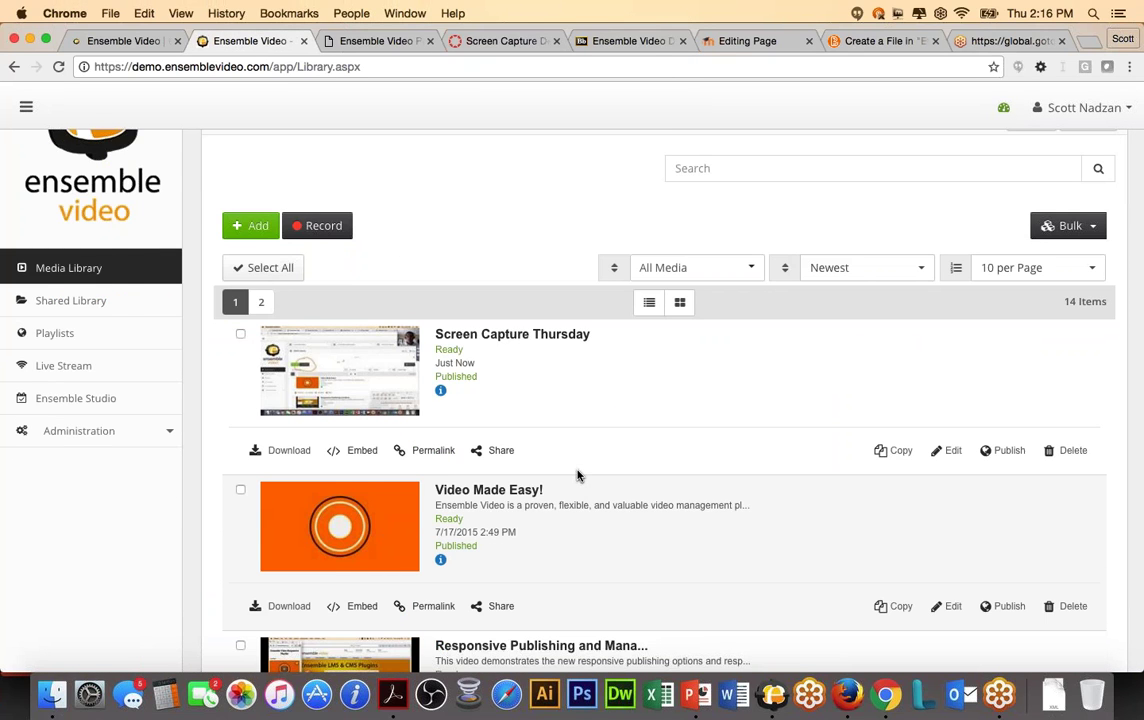
scroll(603, 447, up, 2)
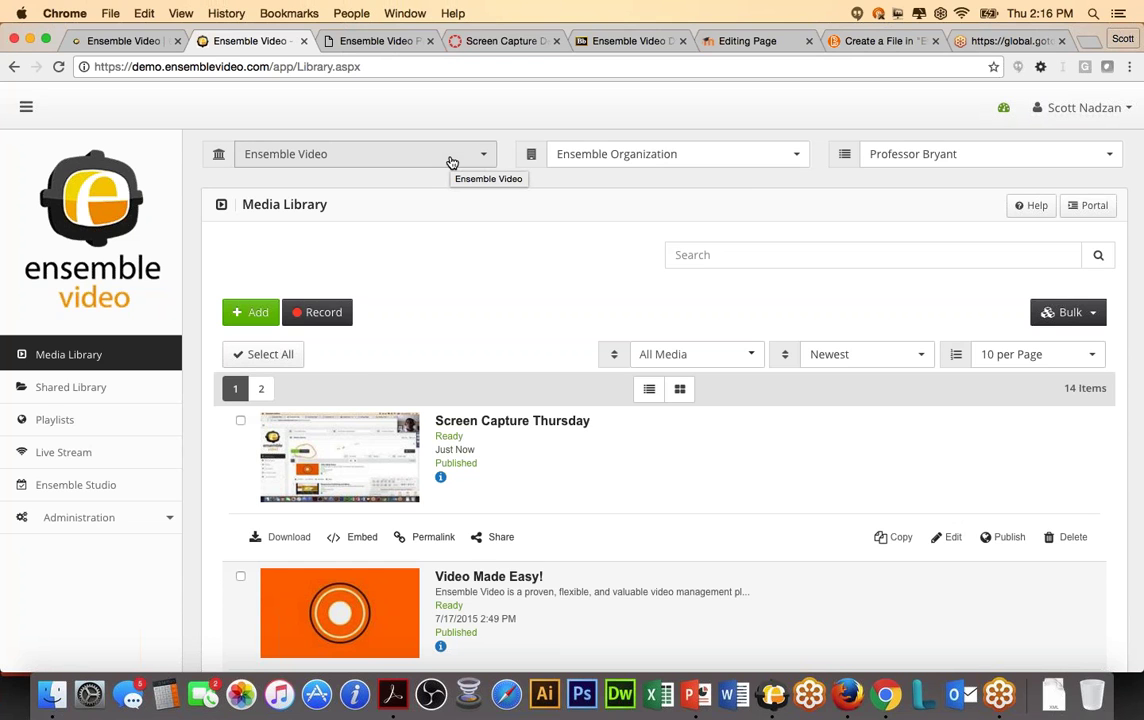
scroll(428, 470, down, 5)
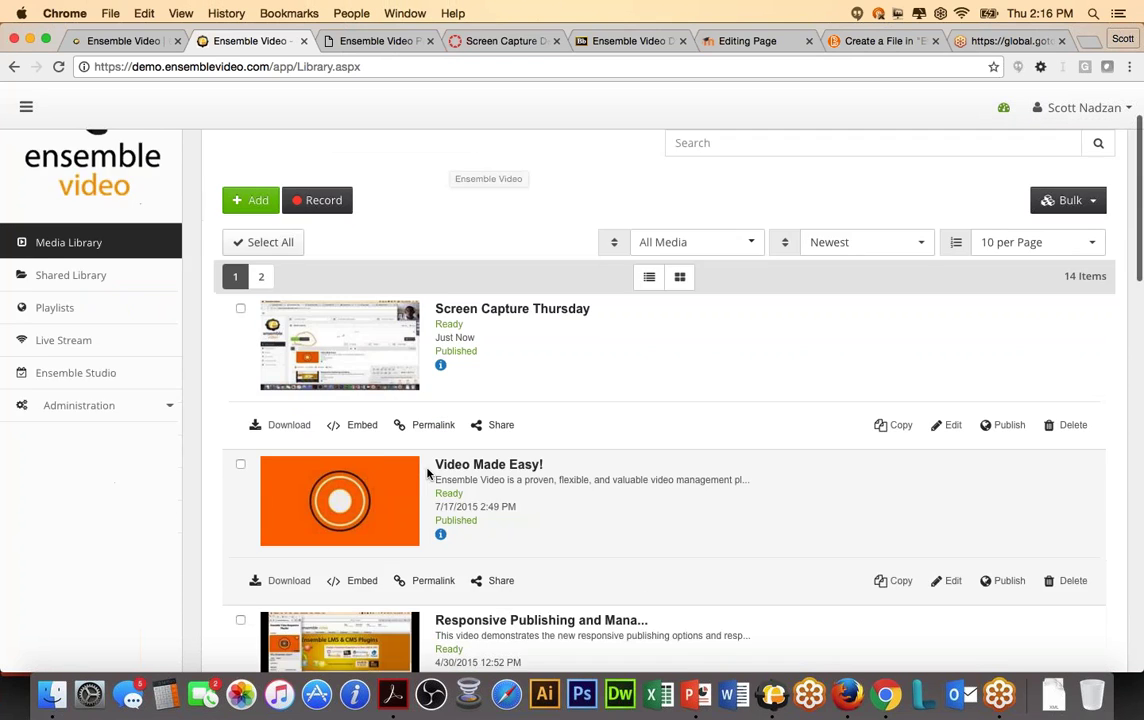
scroll(428, 472, up, 2)
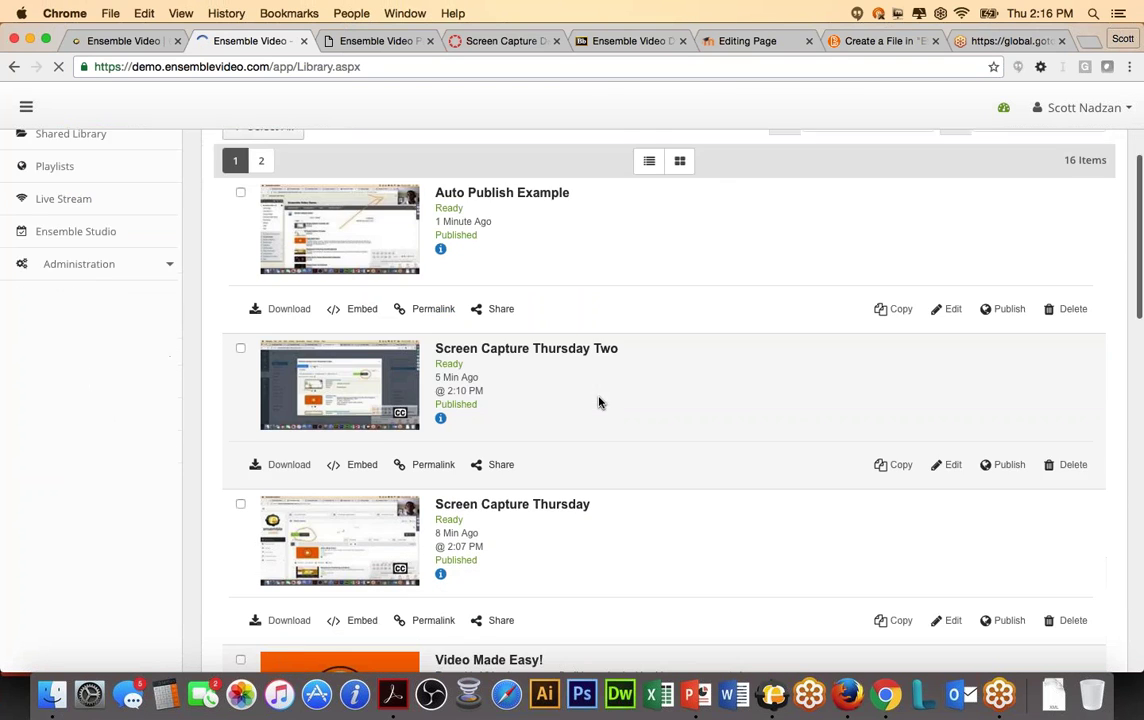
scroll(408, 437, down, 6)
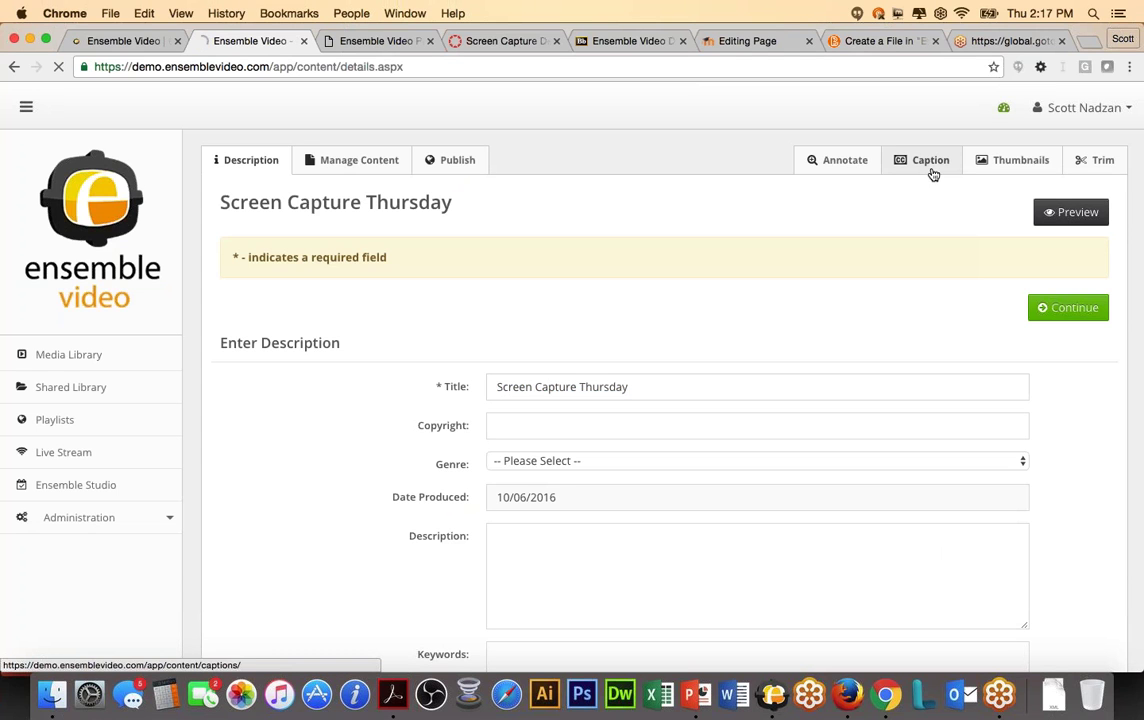
- Open the video's captions in the Amara editor and dismiss the tutorial pointers
click(930, 166)
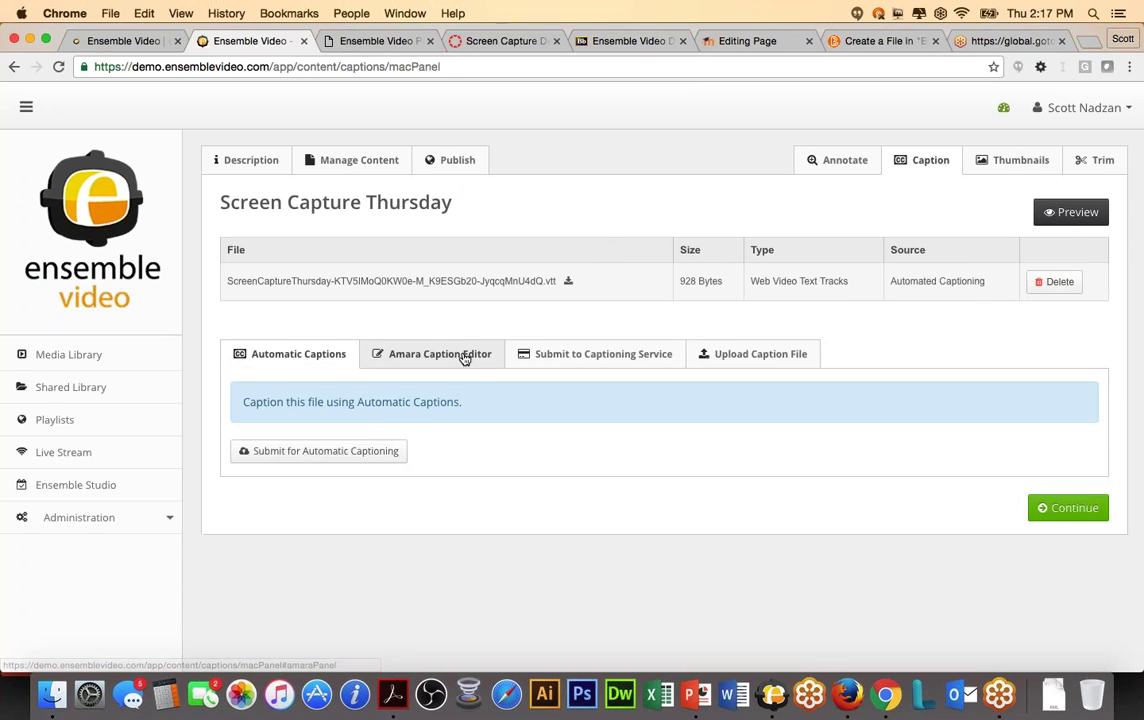
click(464, 357)
click(327, 508)
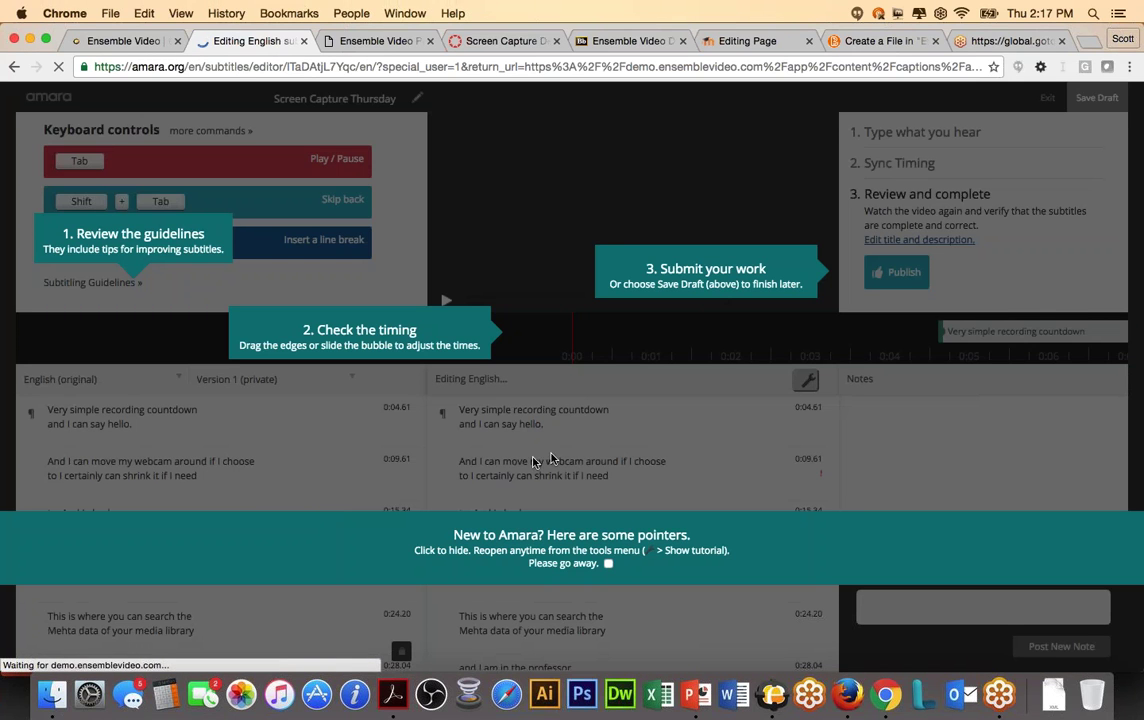
click(547, 537)
scroll(547, 537, down, 5)
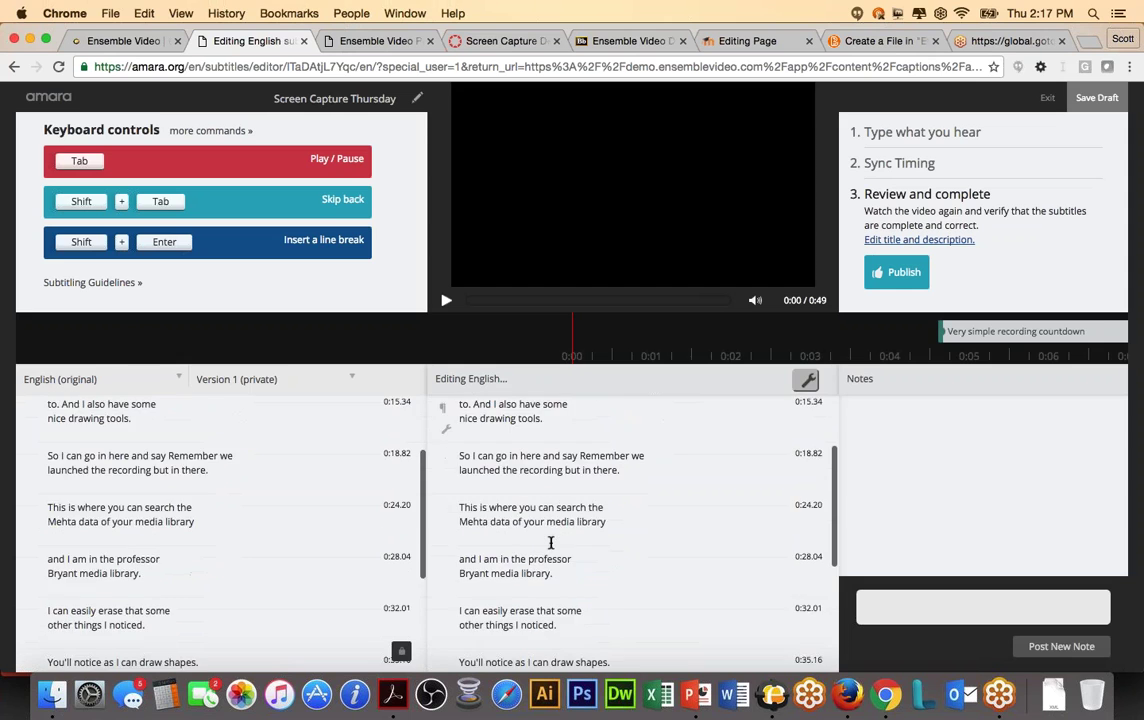
scroll(550, 542, down, 4)
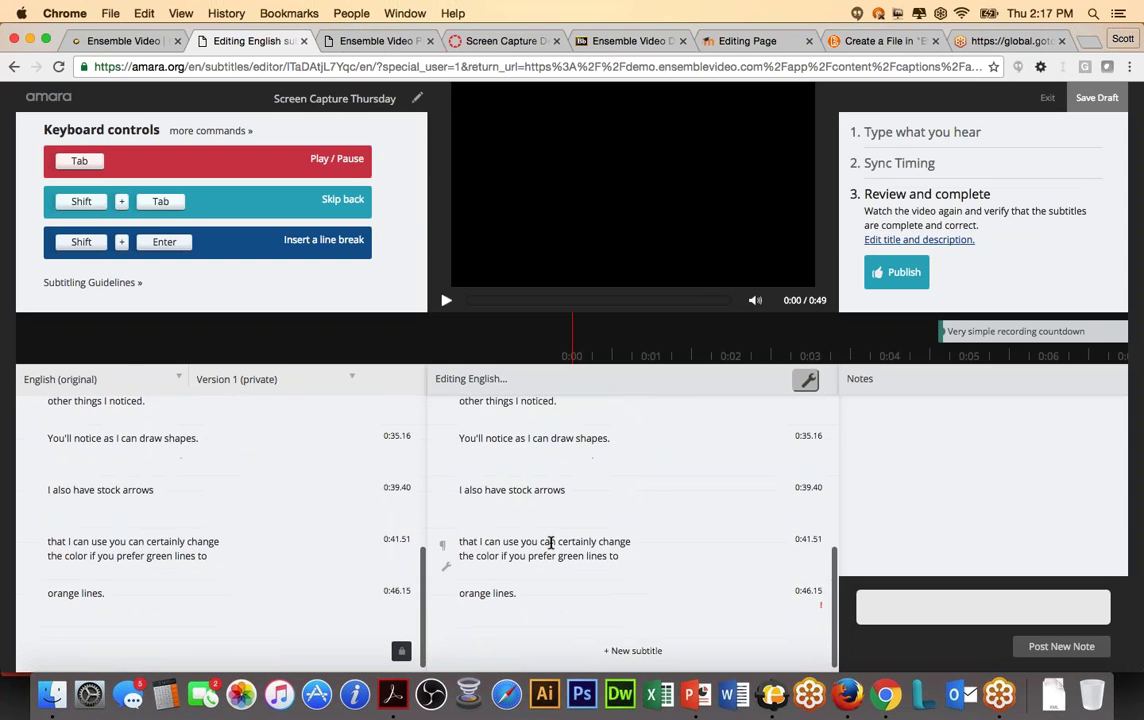
scroll(550, 542, up, 4)
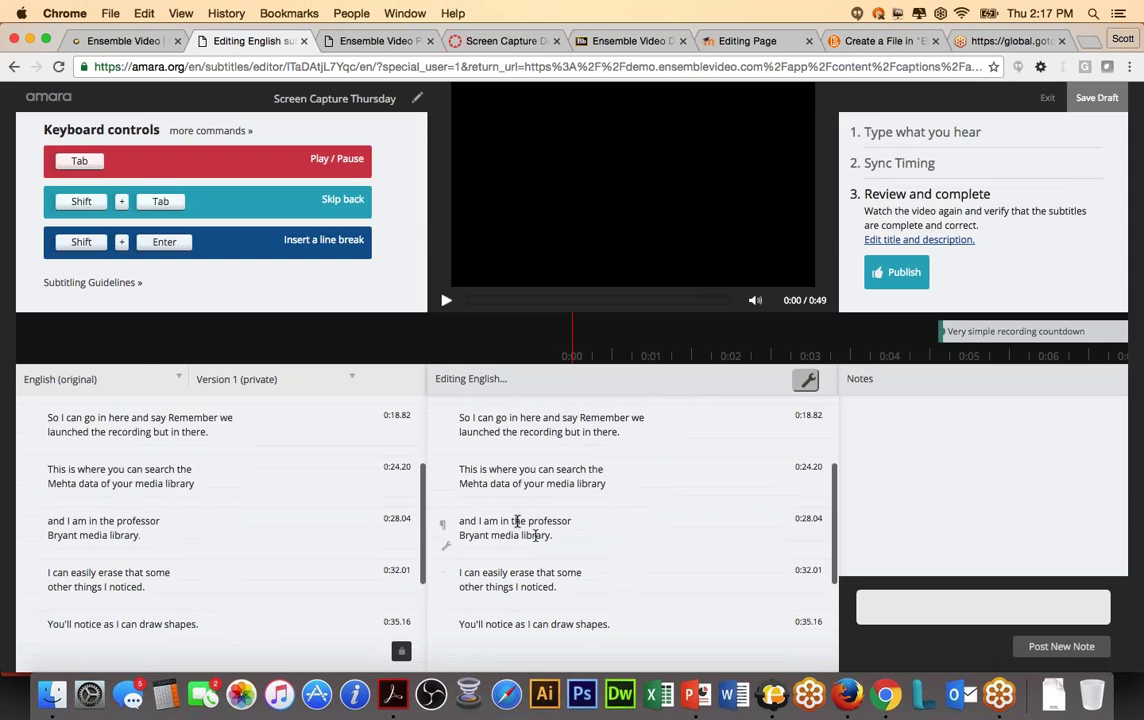
- Correct 'Mehta' to 'meta', review the 0:24.20 and 0:09.61 subtitles, and publish the captions
double_click(474, 484)
text(meta)
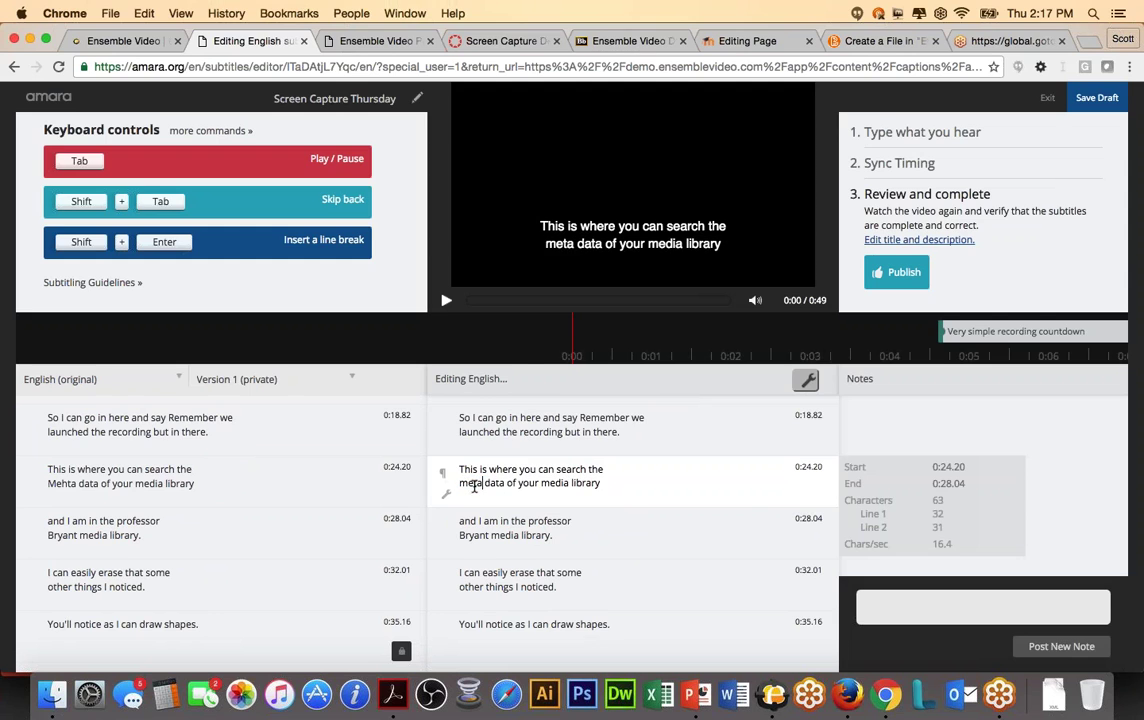
click(447, 300)
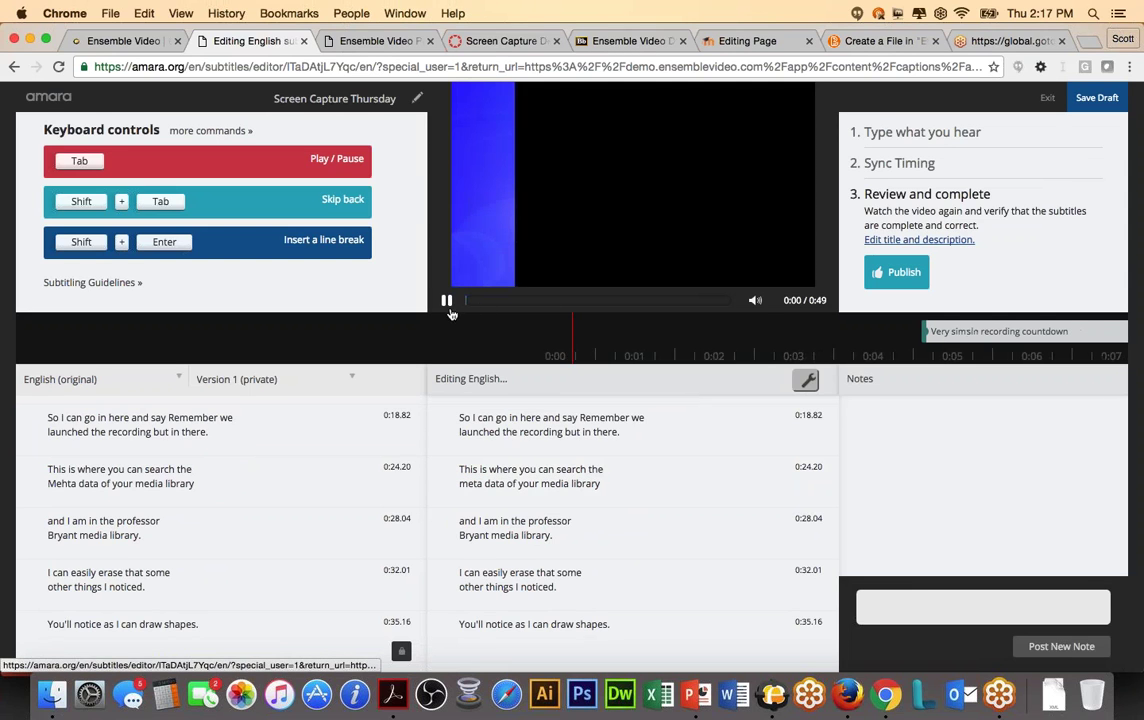
click(538, 470)
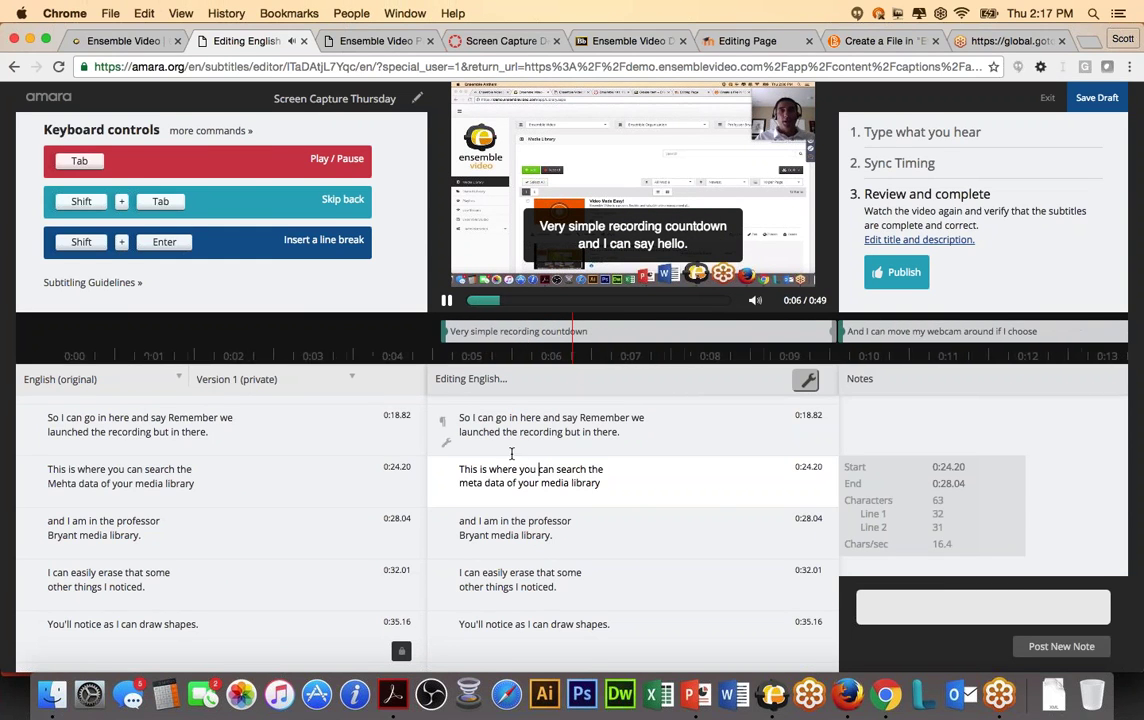
scroll(527, 449, up, 3)
click(543, 462)
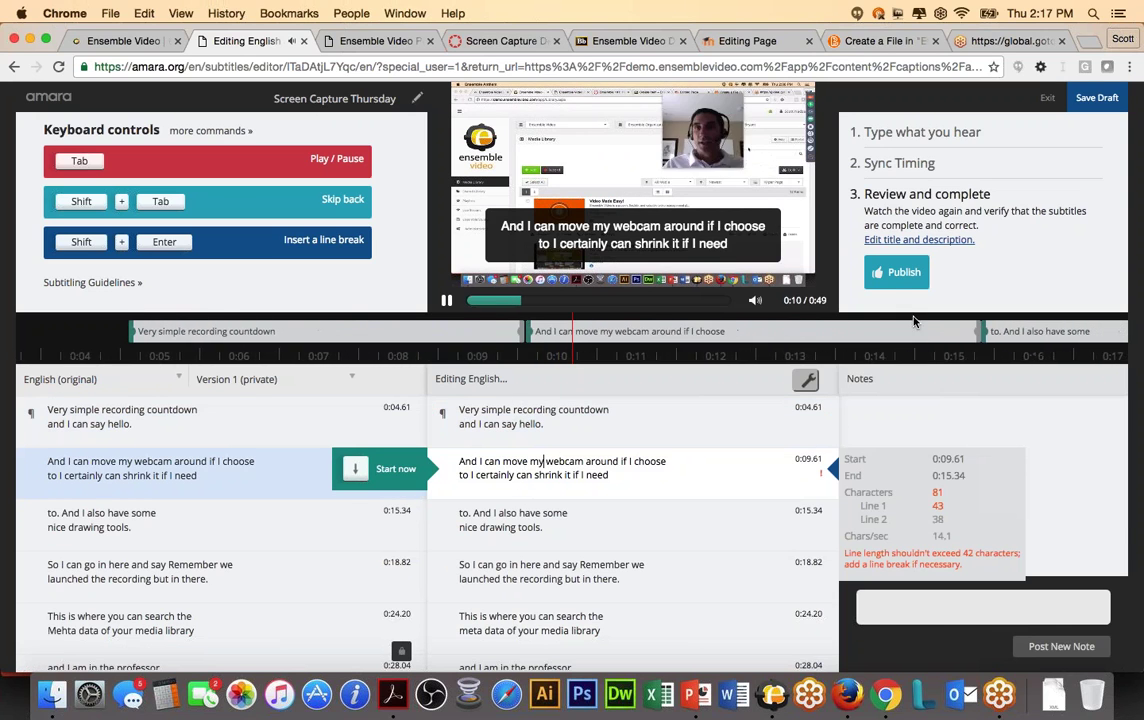
click(897, 283)
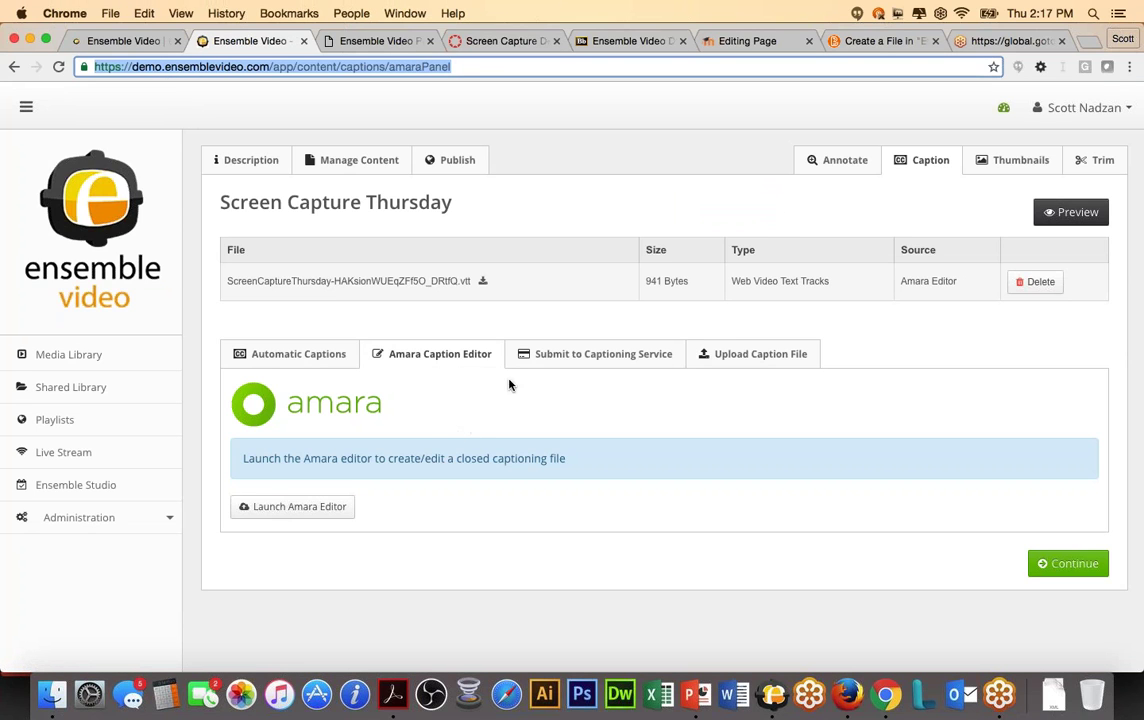
- Generate a new thumbnail for Screen Capture Thursday from the video frame paused at 0:06
click(985, 163)
scroll(761, 274, down, 2)
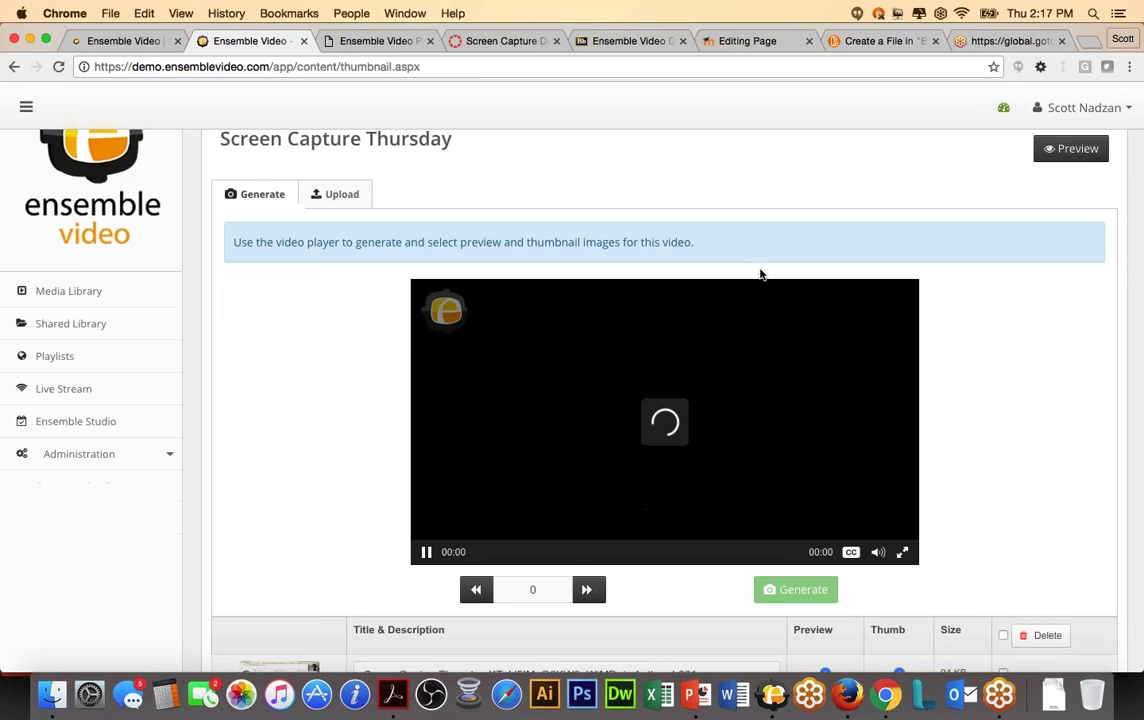
scroll(761, 275, down, 1)
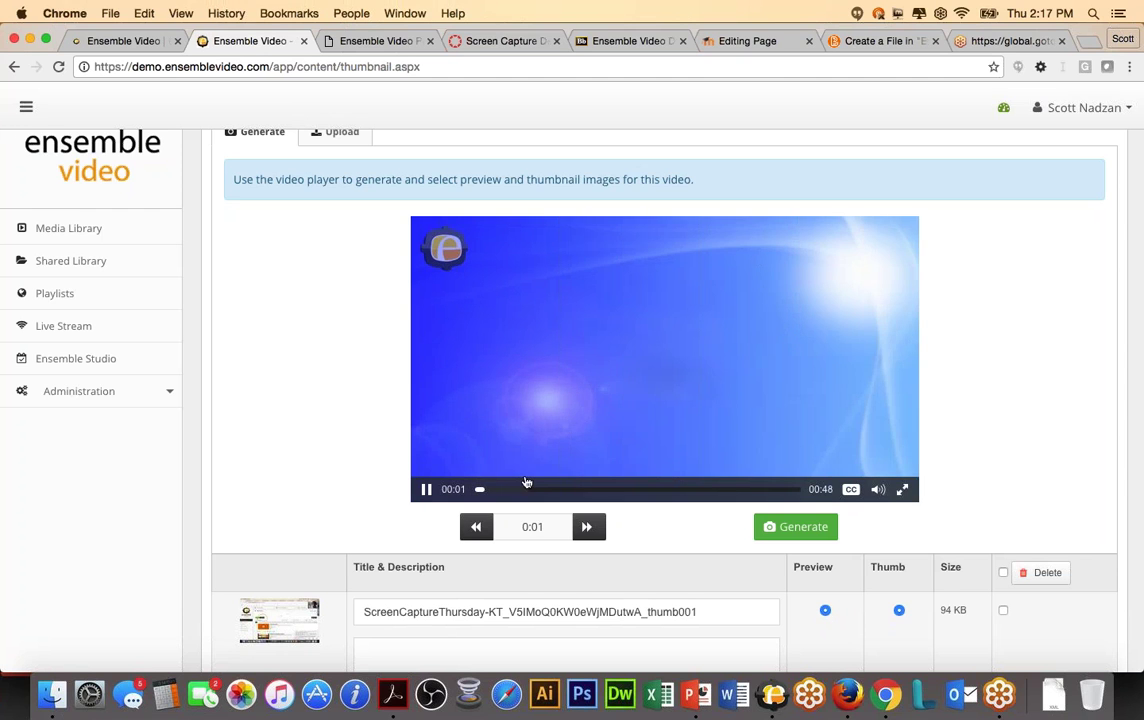
scroll(690, 571, down, 1)
scroll(690, 571, down, 2)
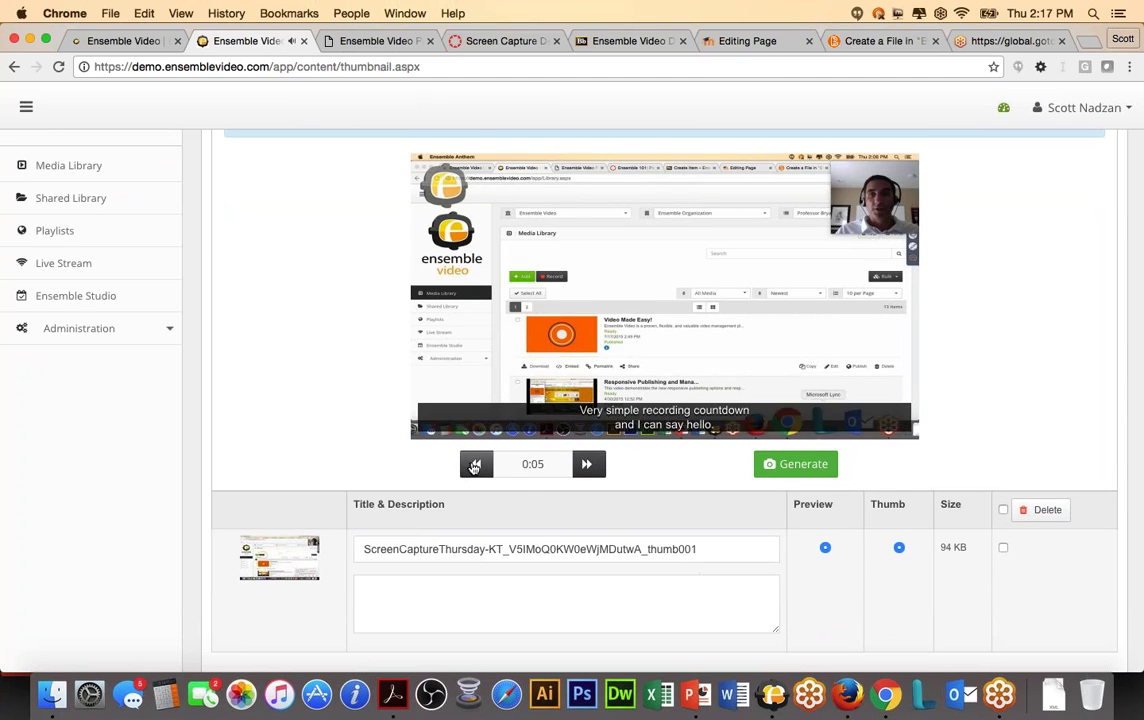
click(420, 430)
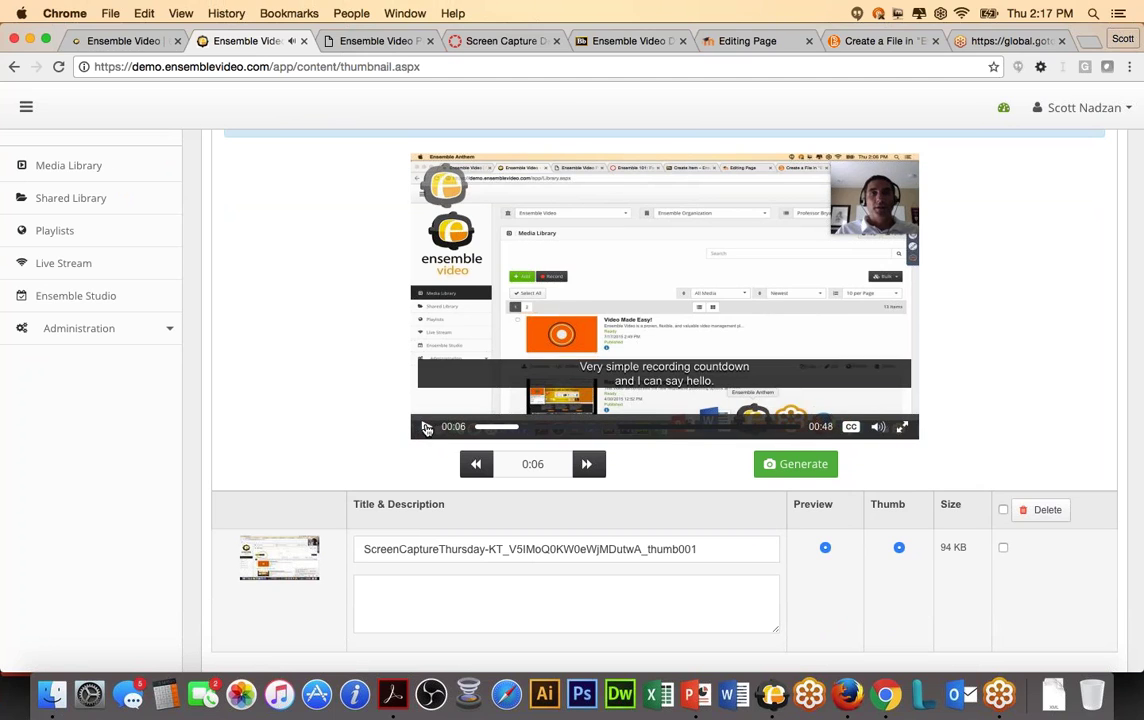
click(781, 466)
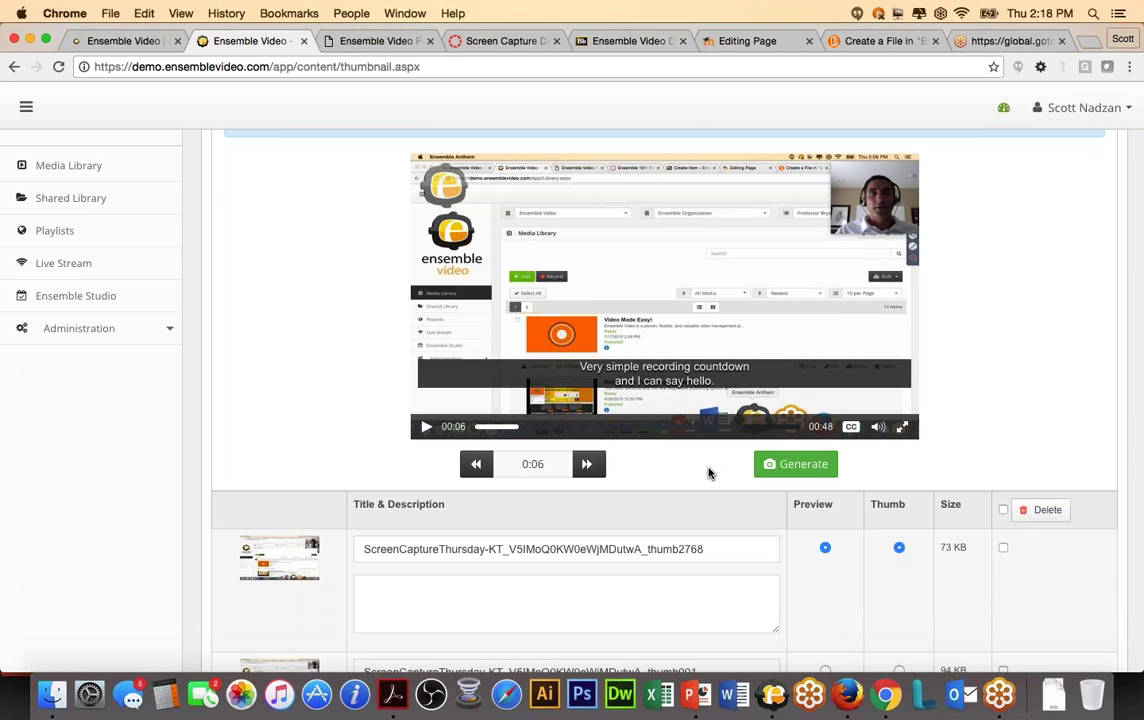
scroll(273, 309, up, 5)
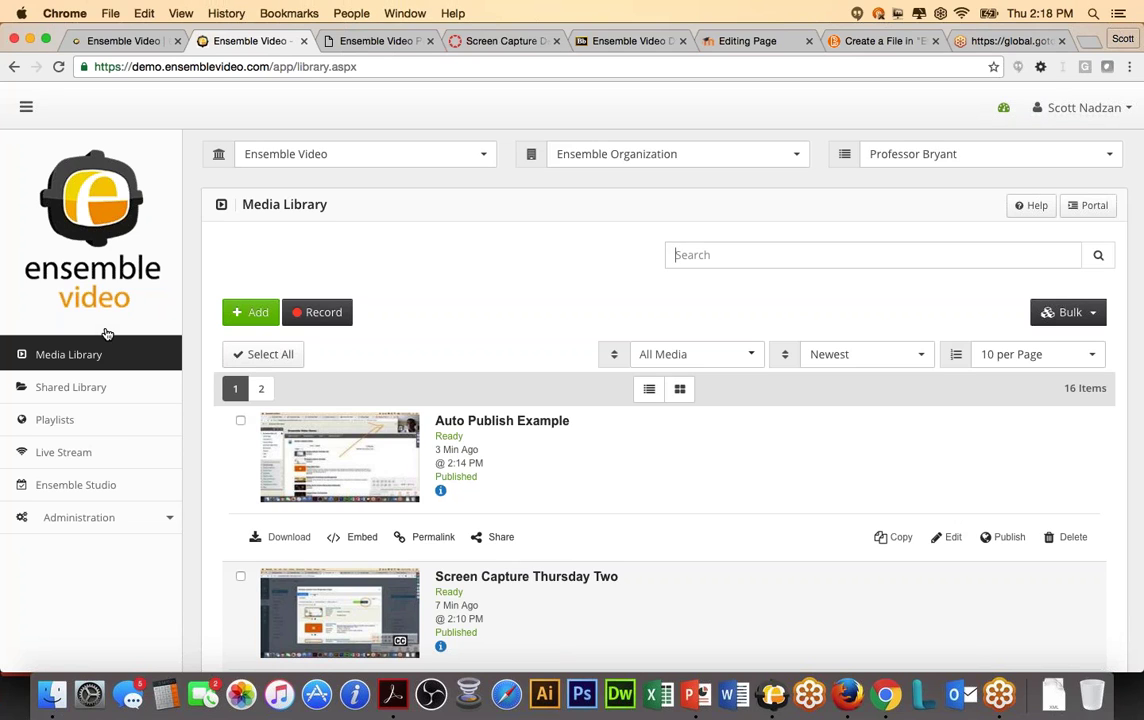
- Go to the organization's resource Permissions page under Administration > Organization
click(127, 521)
scroll(127, 521, down, 3)
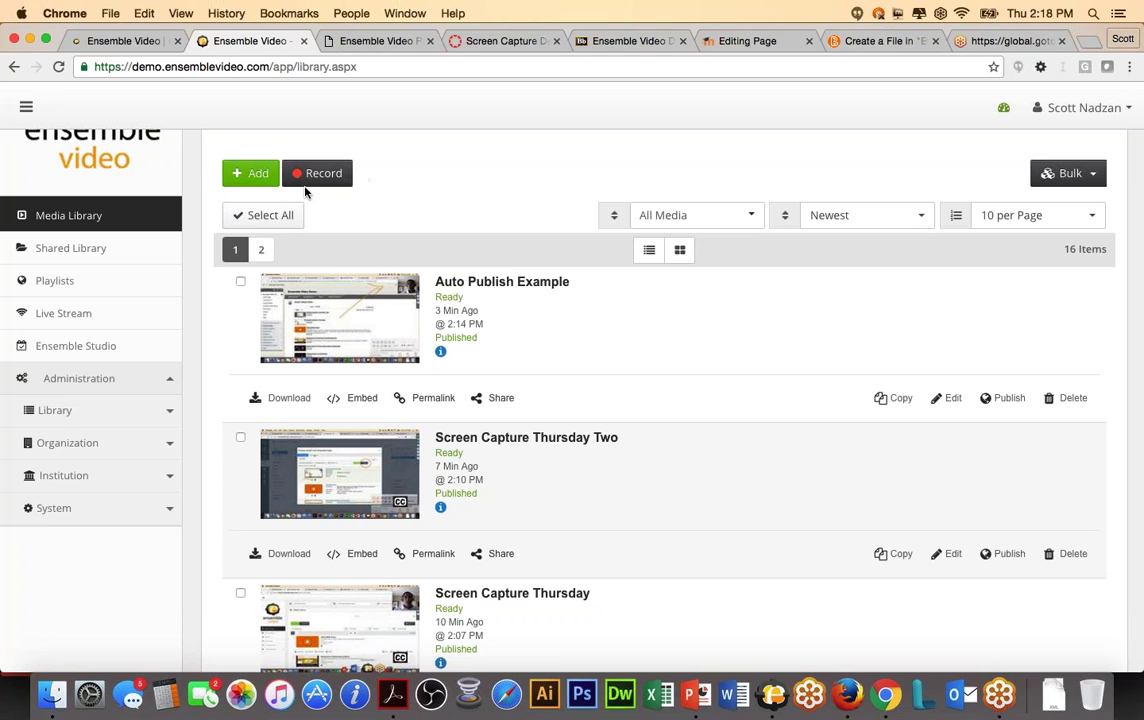
click(112, 446)
scroll(112, 447, down, 3)
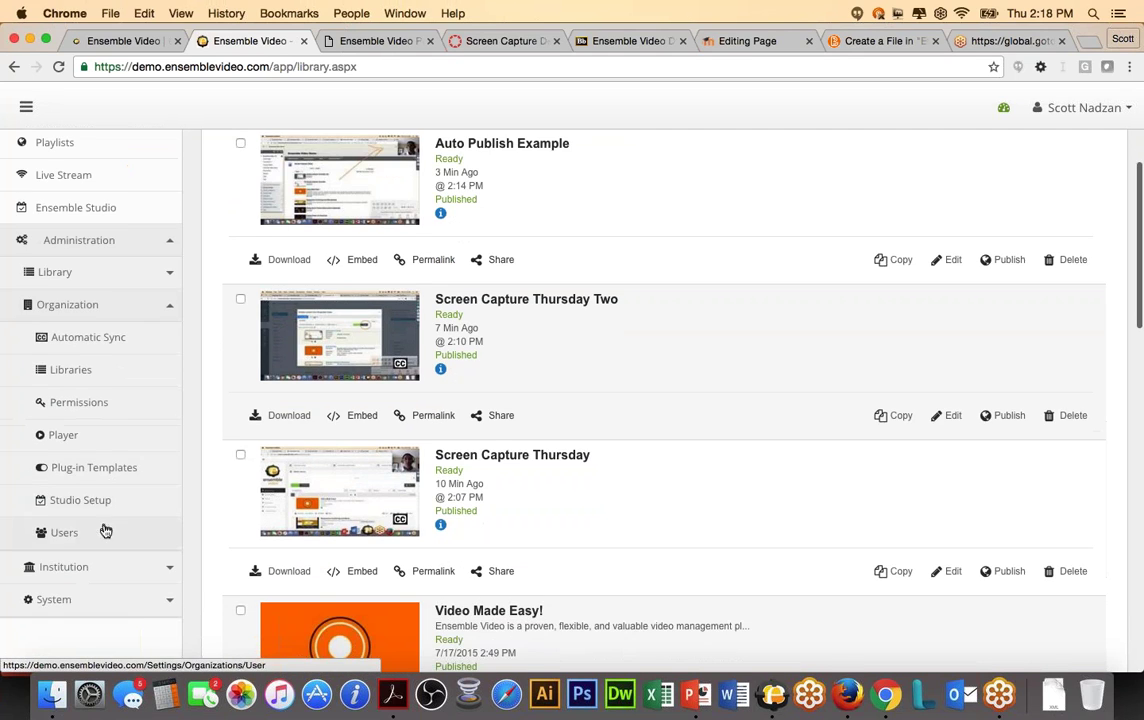
click(94, 402)
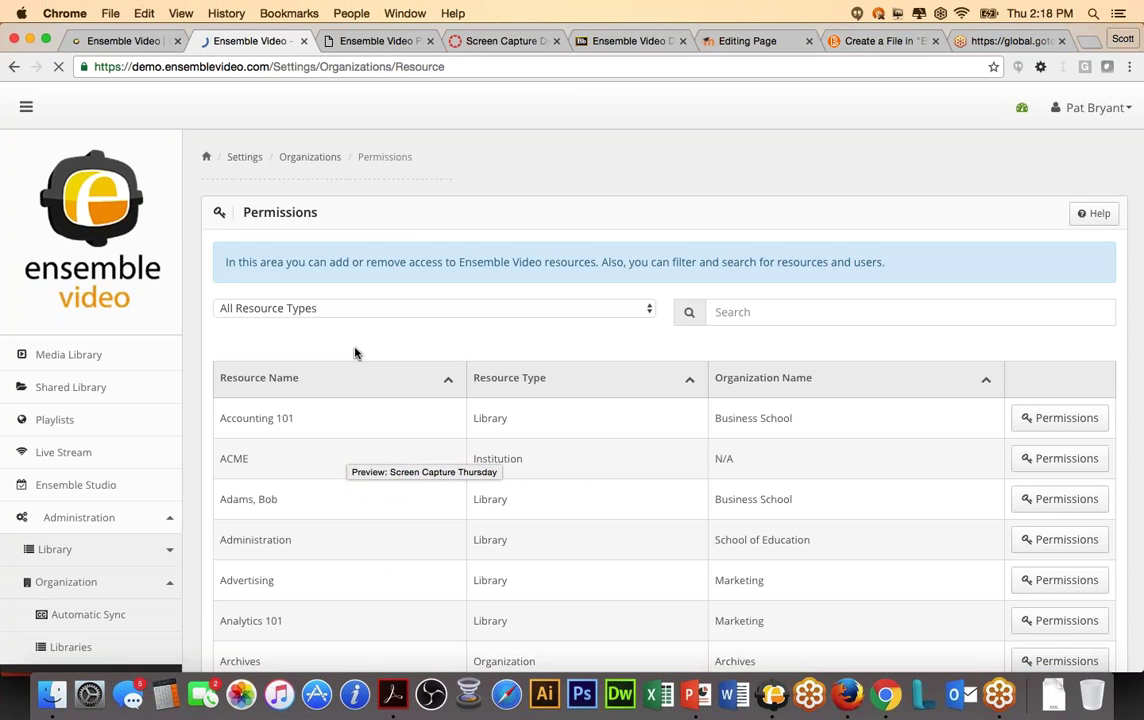
- Filter resources to Ensemble Anthem, open its user permissions, and show the Bulk actions
click(350, 312)
click(349, 323)
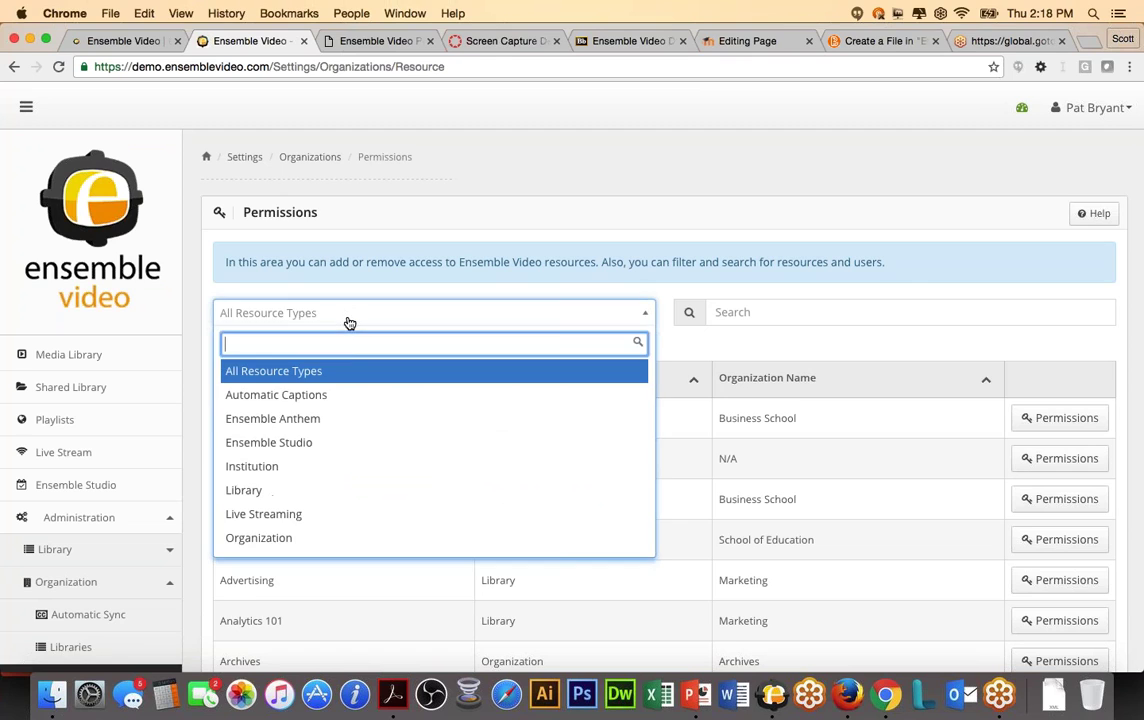
click(346, 419)
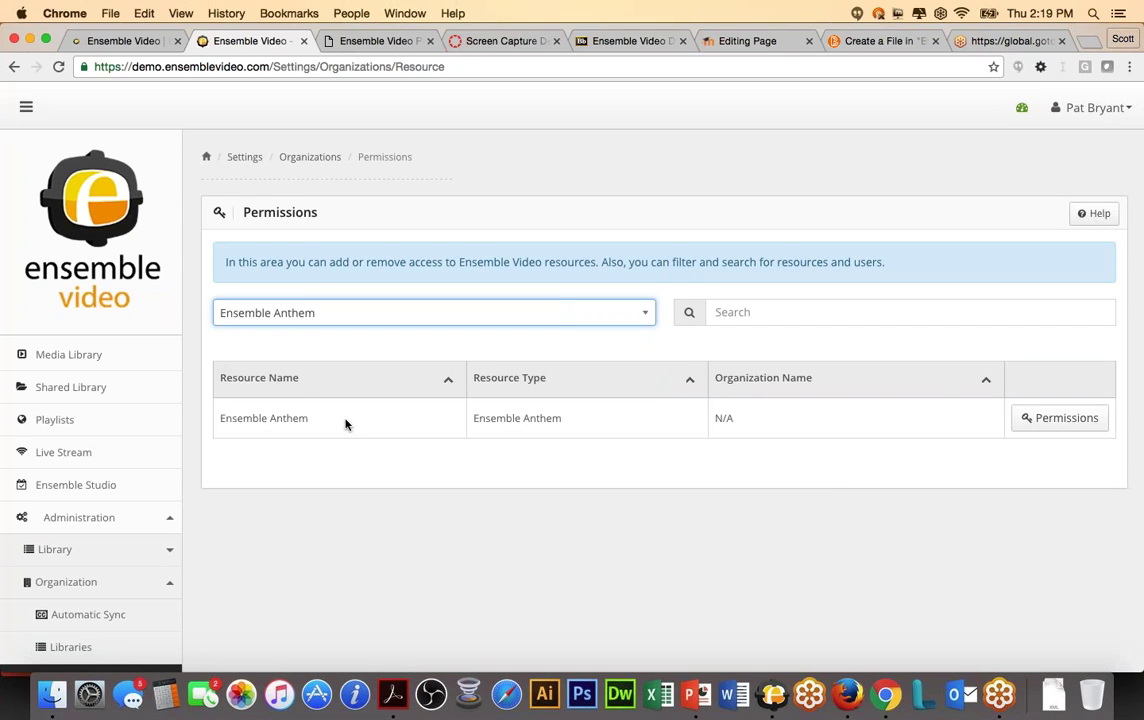
click(1050, 430)
scroll(512, 365, down, 2)
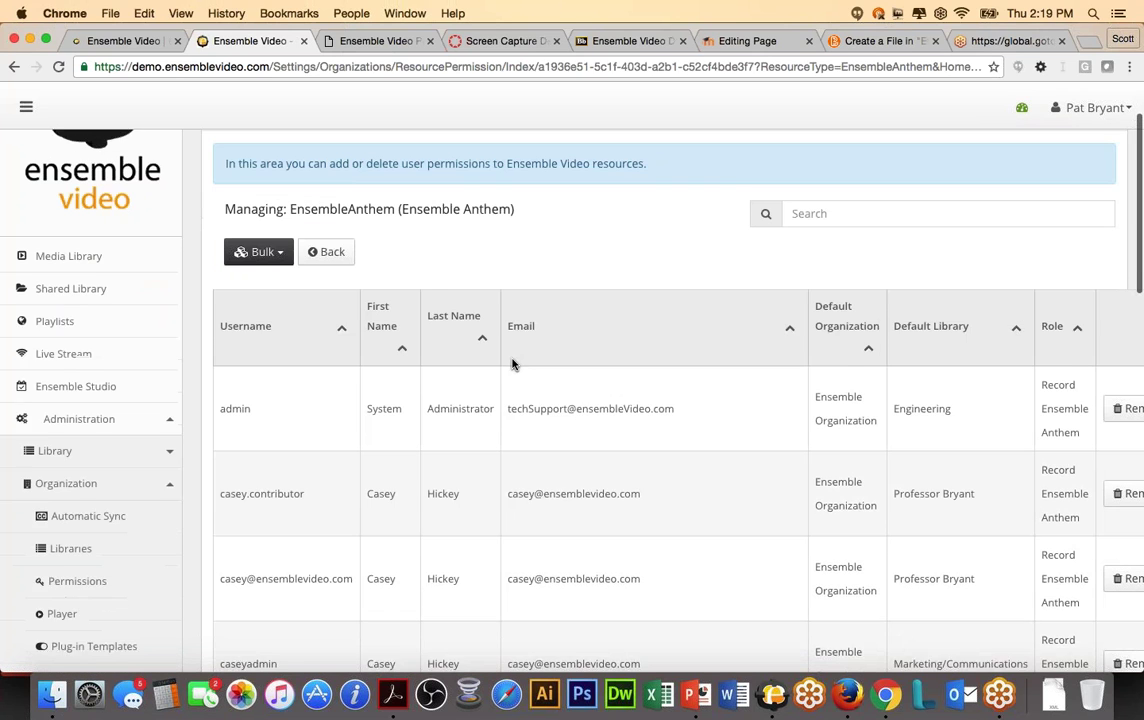
click(270, 251)
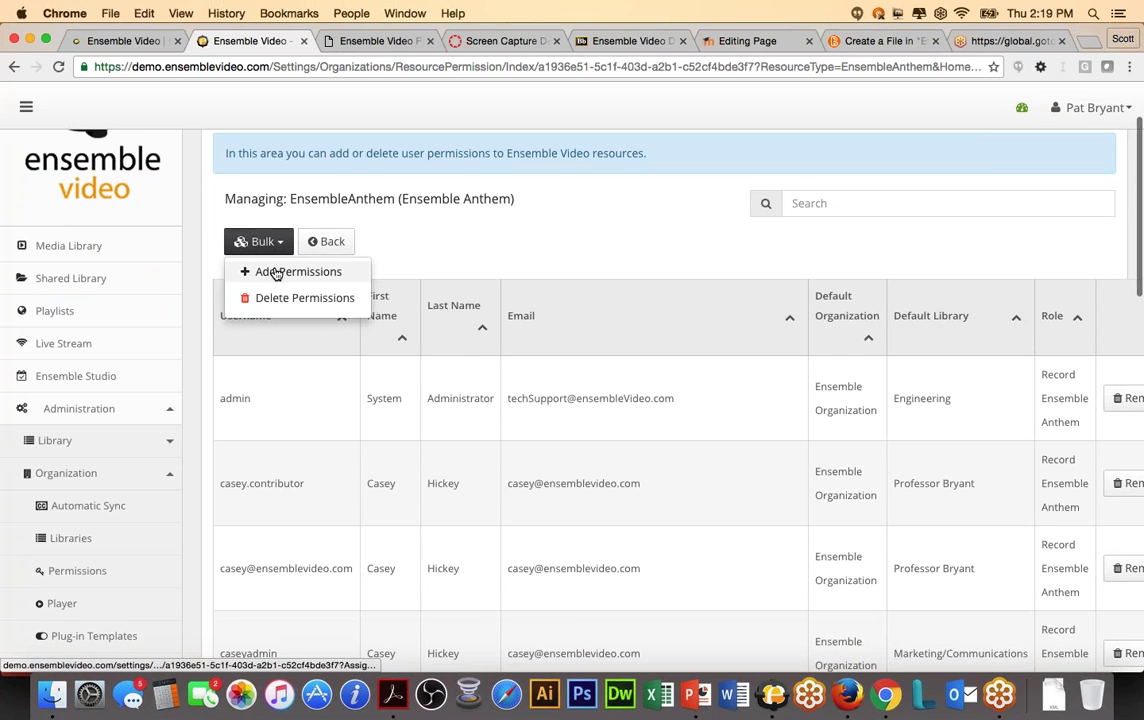
click(277, 272)
scroll(614, 421, down, 2)
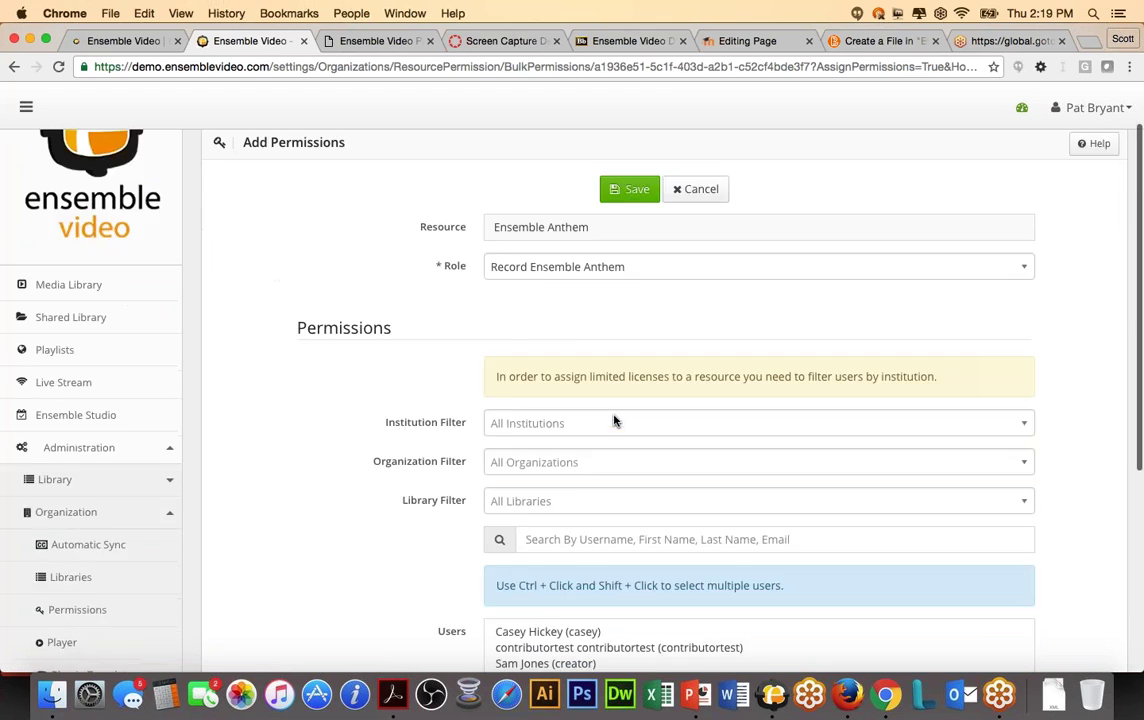
scroll(614, 421, down, 2)
click(562, 317)
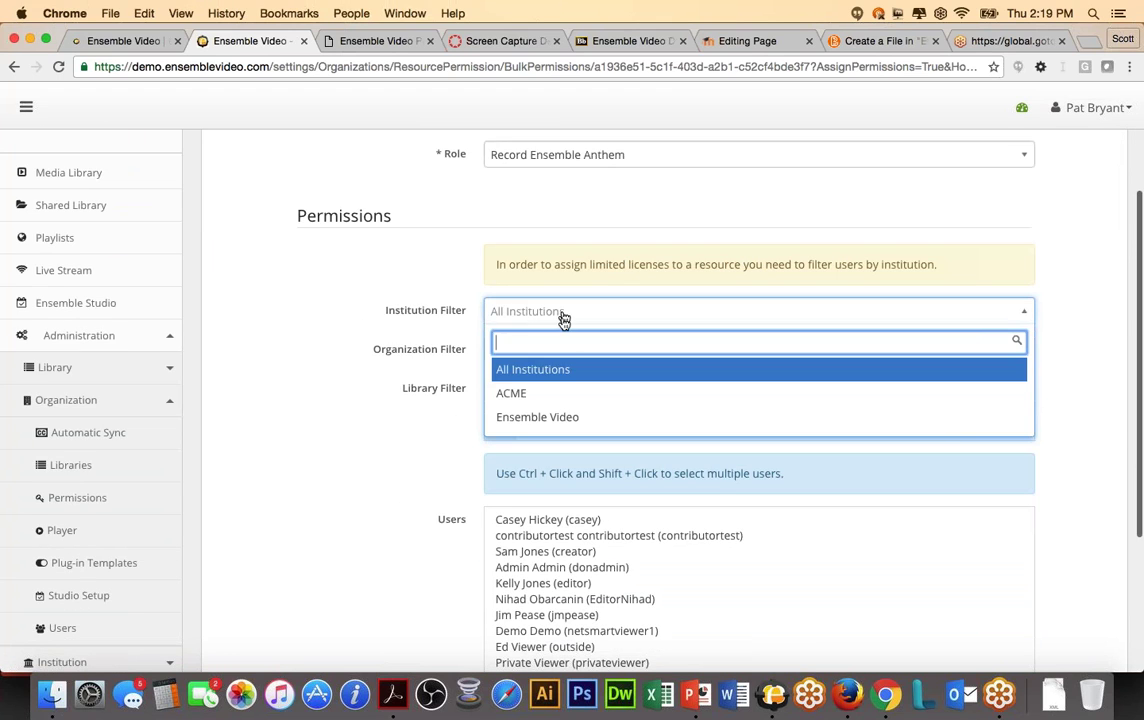
click(553, 418)
scroll(396, 472, down, 1)
click(562, 387)
text(Casey)
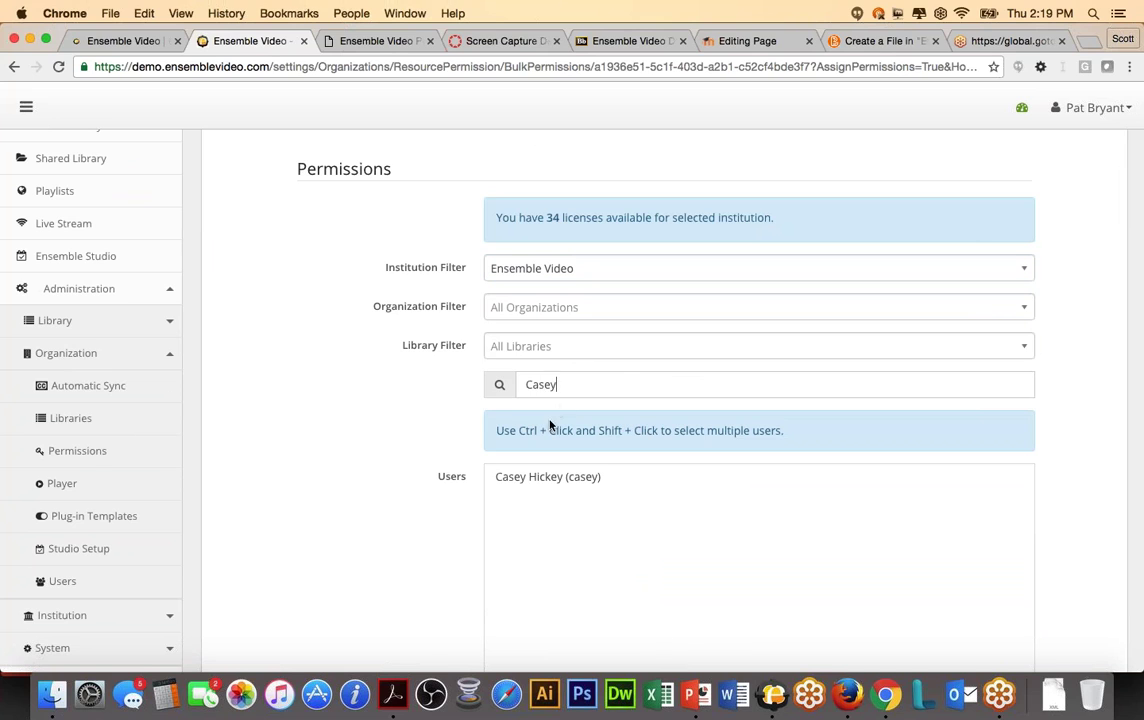
click(545, 476)
scroll(403, 483, down, 1)
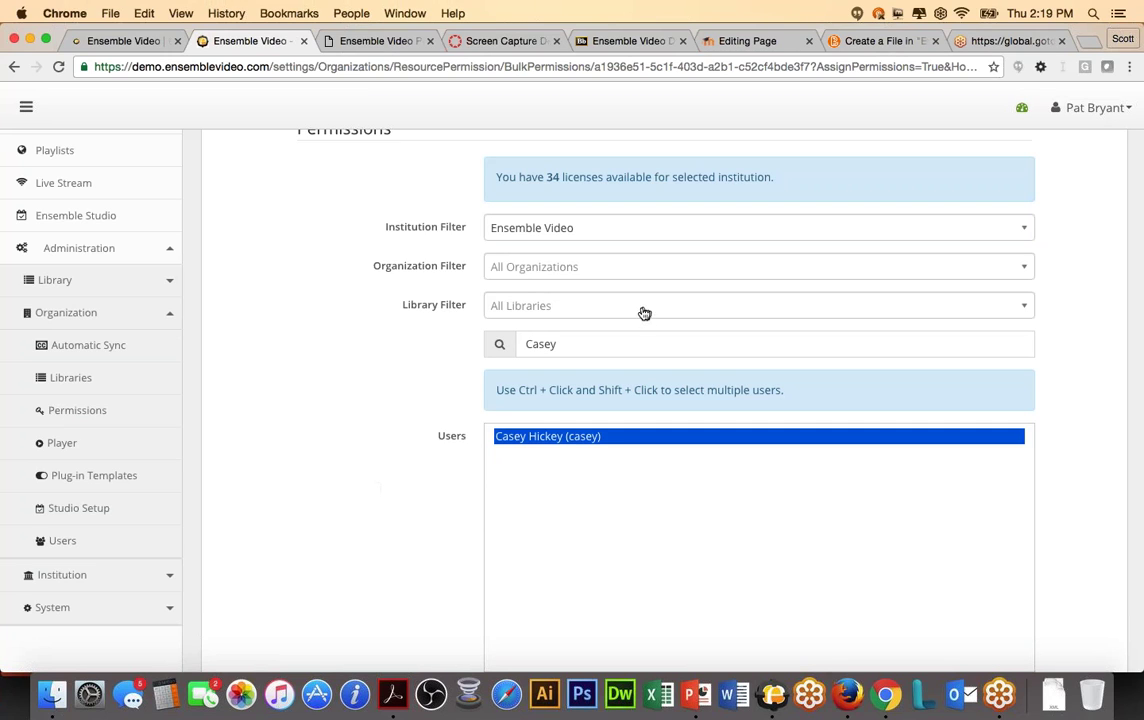
click(610, 338)
key(BackSpace)
key(BackSpace)
key(BackSpace)
key(BackSpace)
key(BackSpace)
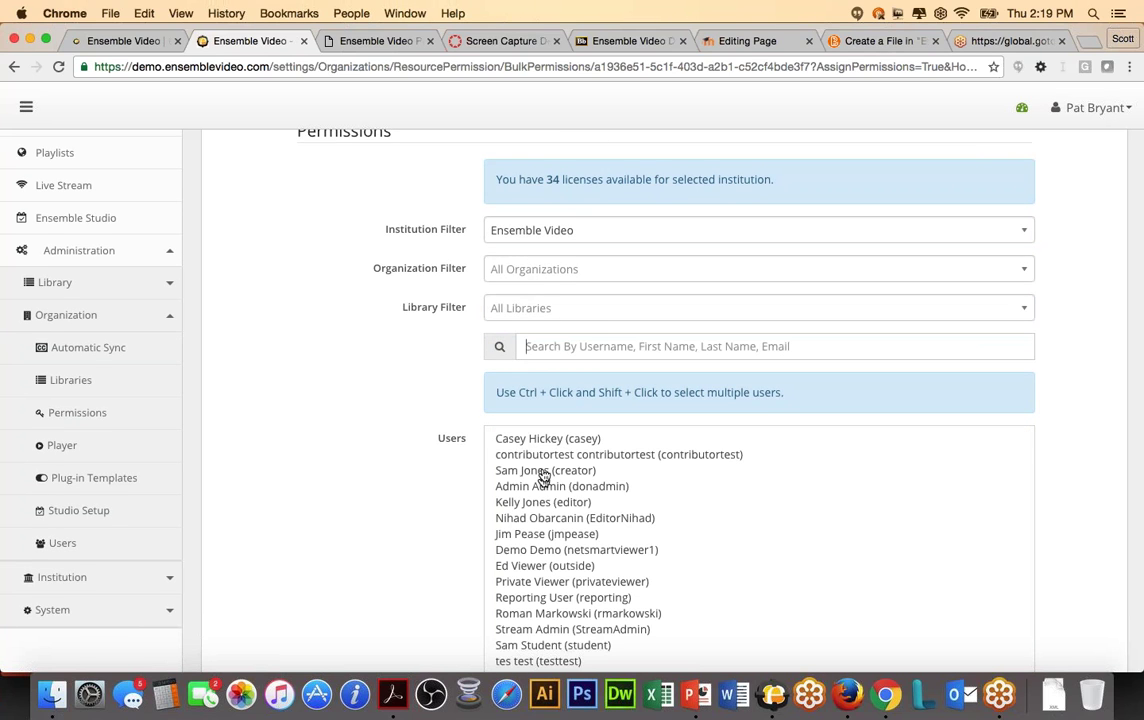
click(544, 440)
scroll(549, 549, down, 5)
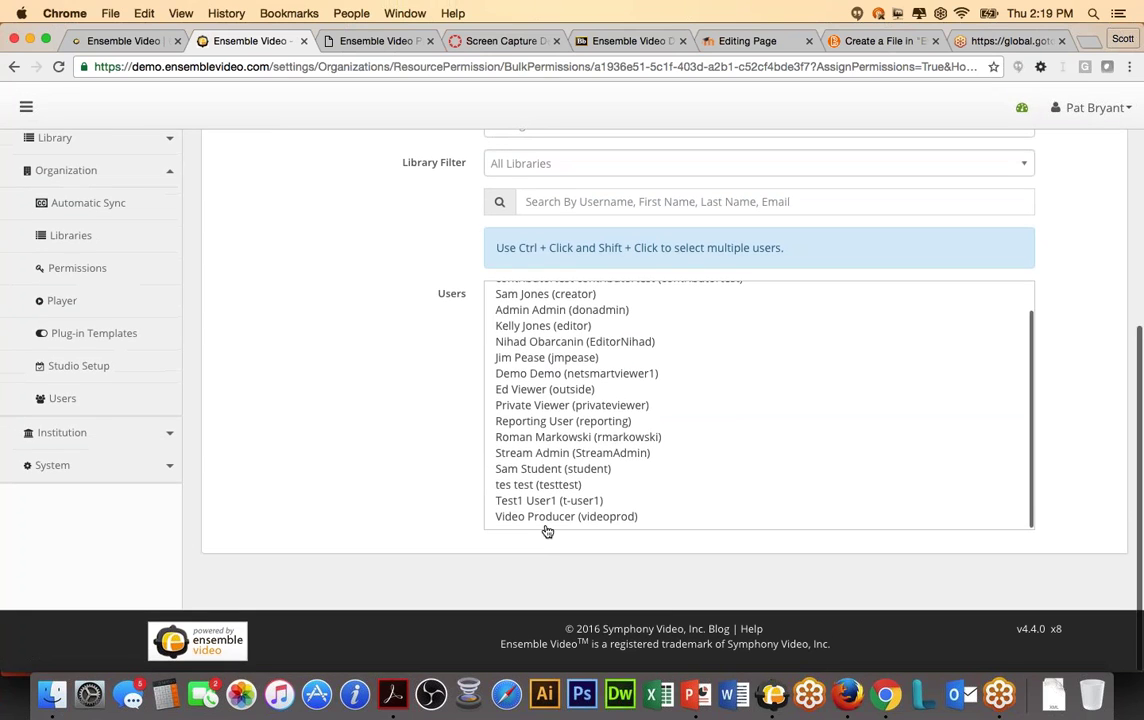
shift+click(541, 513)
scroll(393, 444, up, 3)
scroll(393, 444, up, 3)
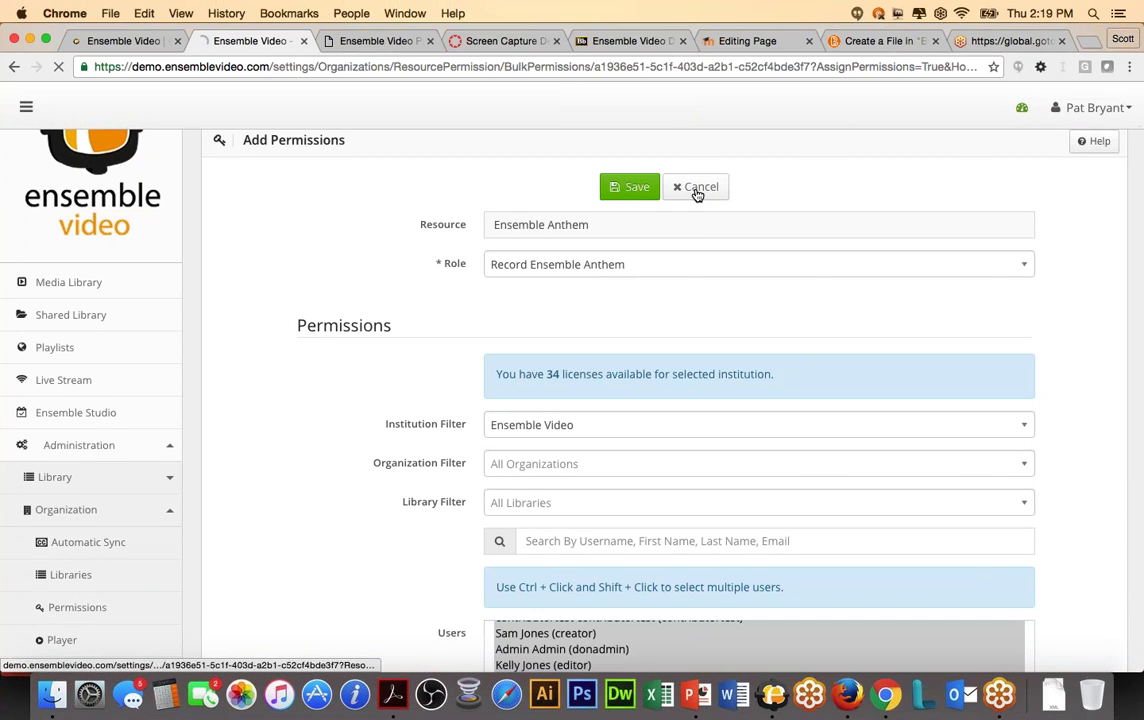
click(695, 190)
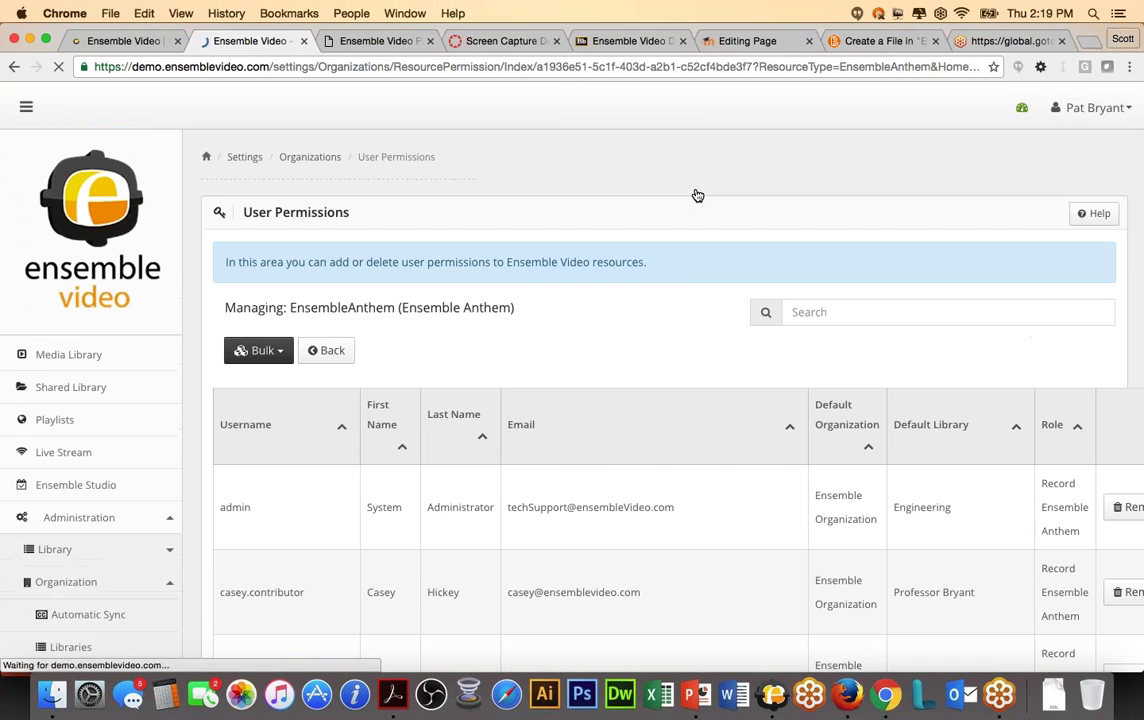
click(689, 694)
- Present the Ensemble Anthem Bundles pricing slides, then bring the ensemblevideo.com homepage back in Chrome
click(112, 523)
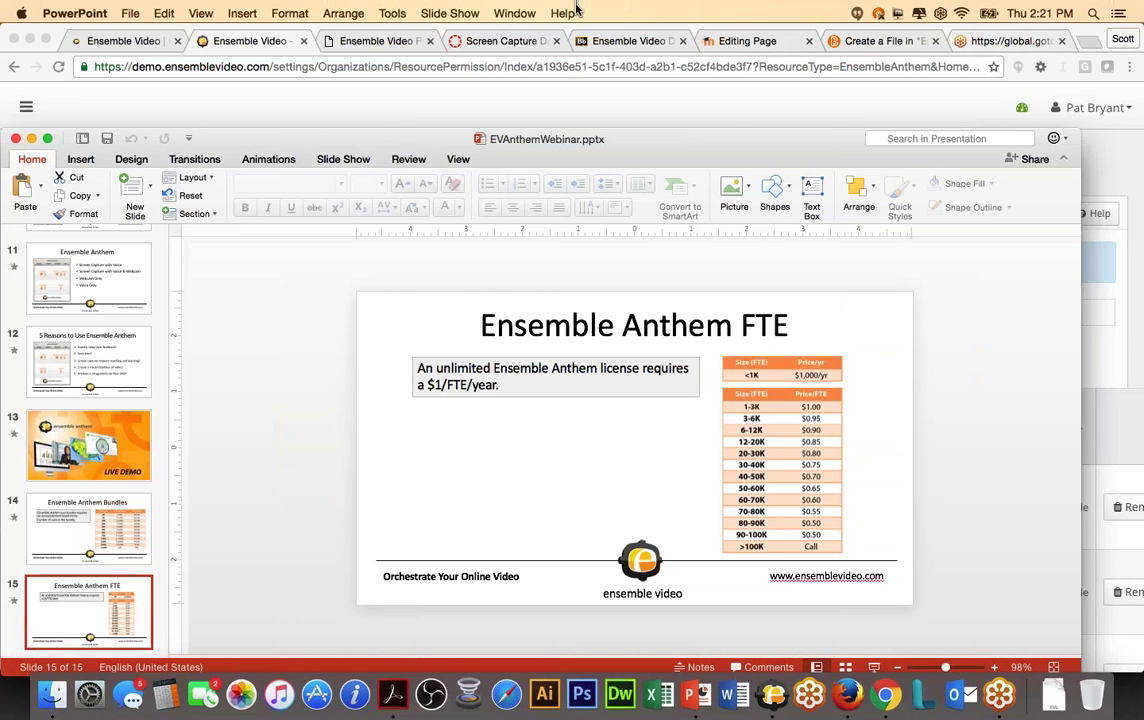
click(122, 43)
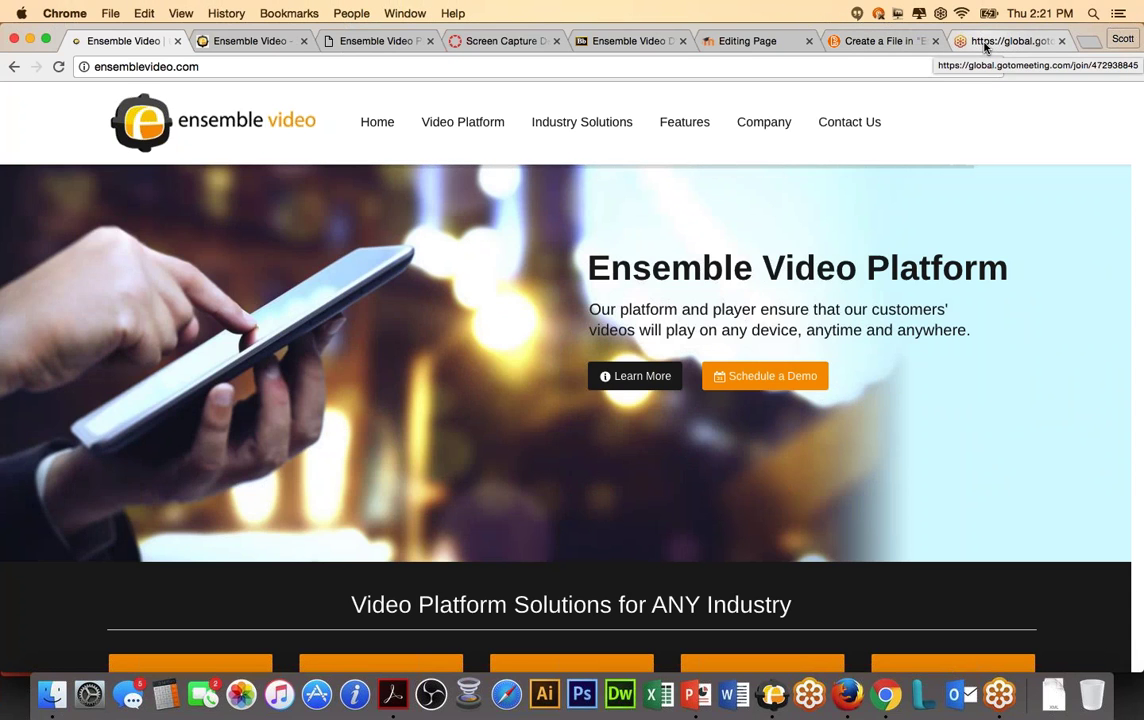
- Load trustradius.com in place of the meeting page, then return to the ensemblevideo.com tab
click(985, 47)
click(703, 67)
text(e)
key(BackSpace)
key(BackSpace)
text(tru)
key(Return)
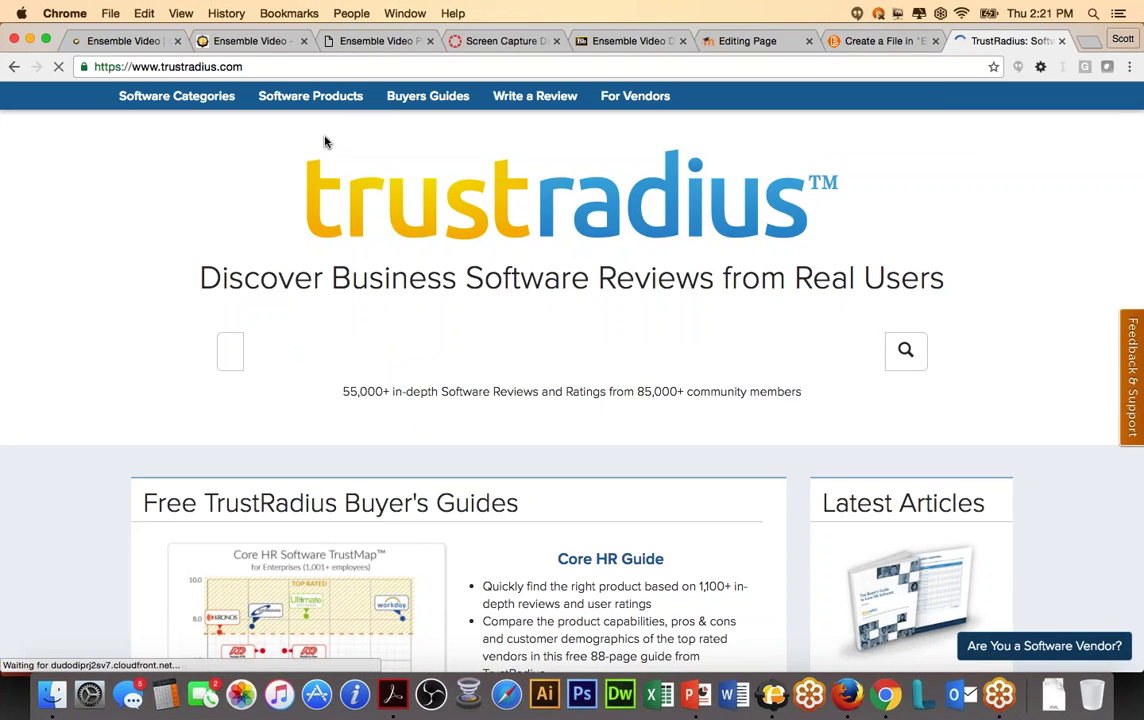
mouse_move(303, 100)
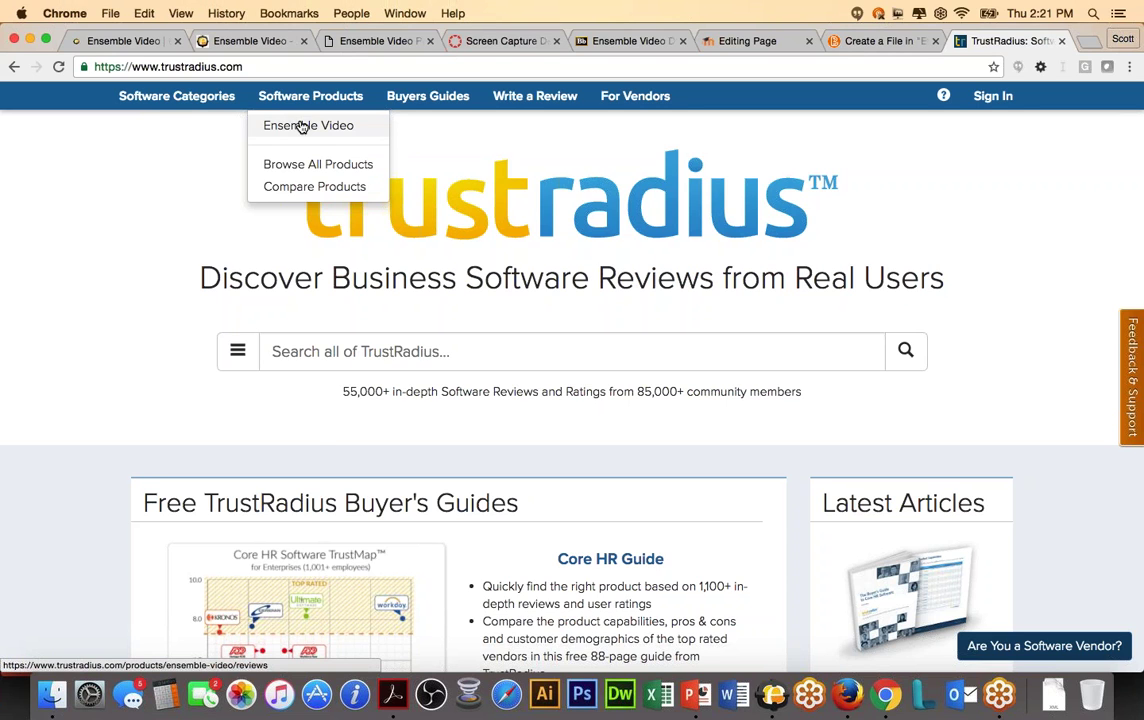
click(125, 41)
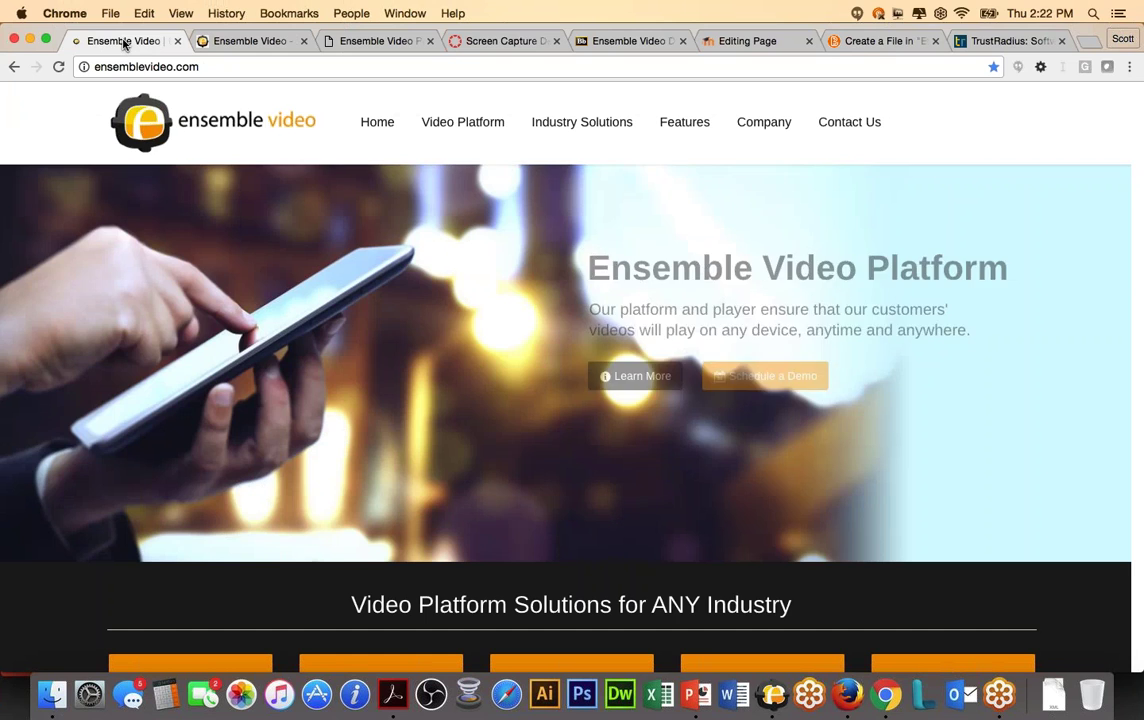